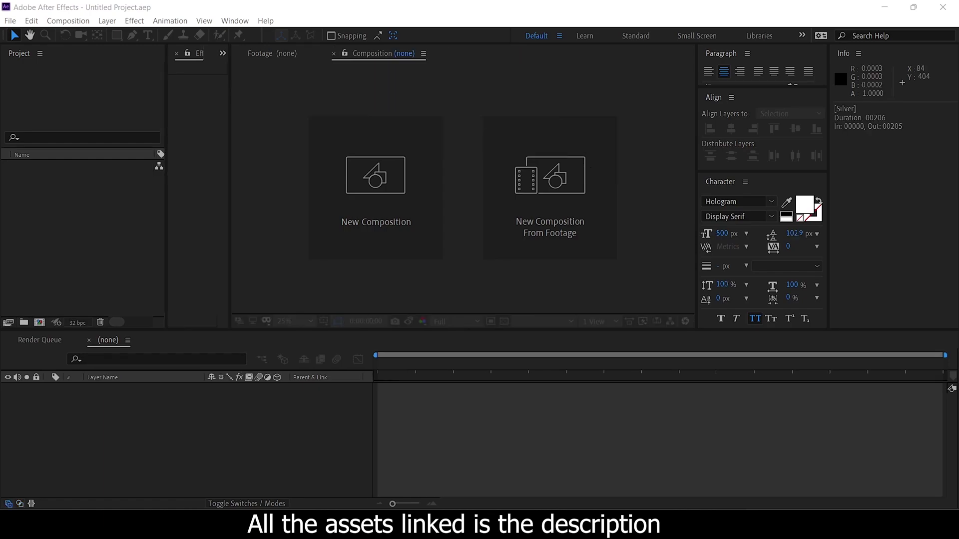
- Create a 1920 x 1080 composition at 29.97 fps with a duration of 6 seconds
{"action": "left_click", "coordinate": [399, 152]}
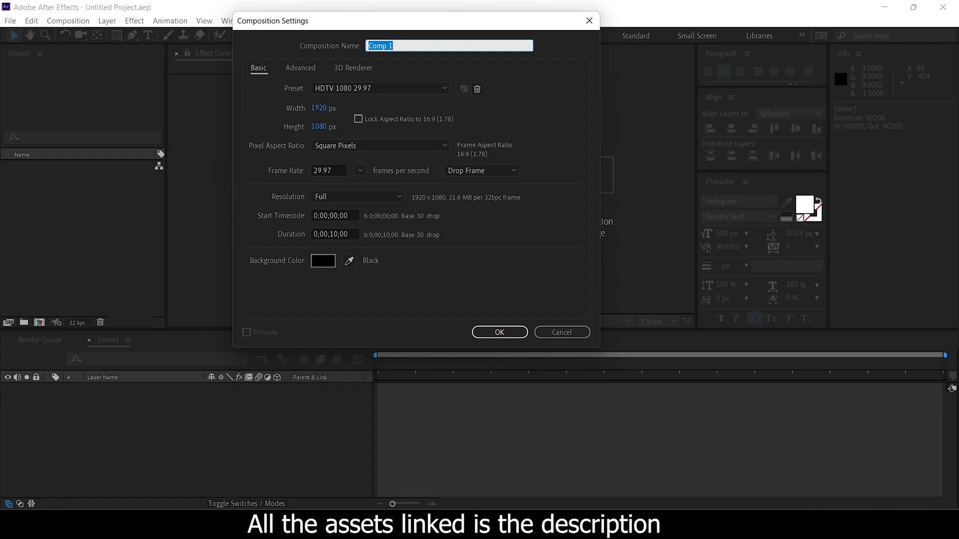
{"action": "left_click", "coordinate": [332, 233]}
{"action": "left_click_drag", "start_coordinate": [334, 234], "coordinate": [338, 234]}
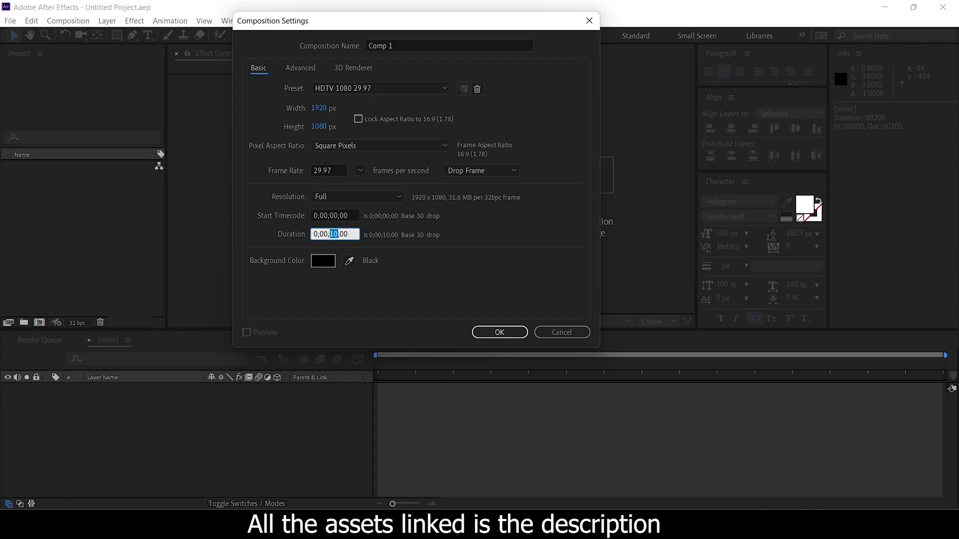
{"action": "type", "text": "06"}
{"action": "key", "text": "Return"}
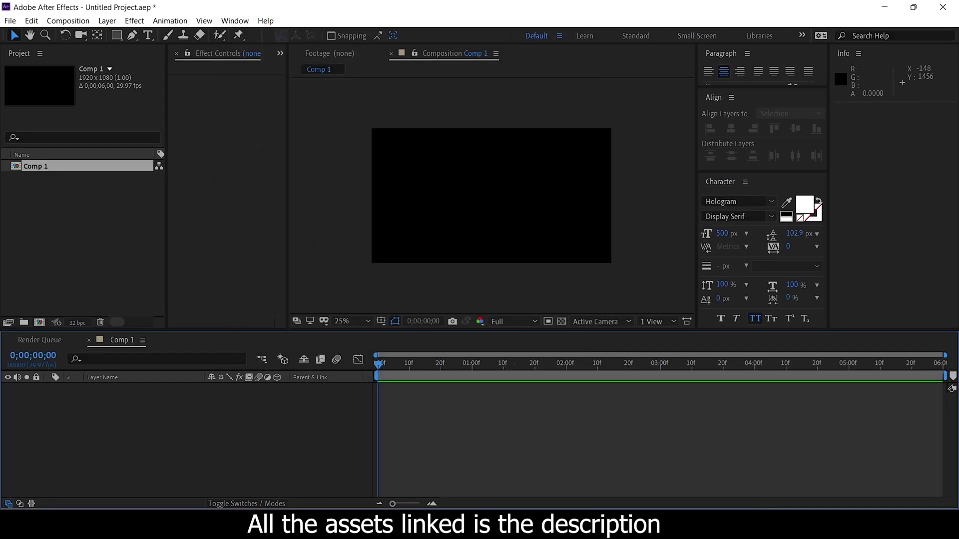
- Add a white text layer reading "Kabzaa" in the Hologram font at 500 px
{"action": "left_click", "coordinate": [148, 35]}
{"action": "left_click", "coordinate": [439, 187]}
{"action": "type", "text": "Kabzaa"}
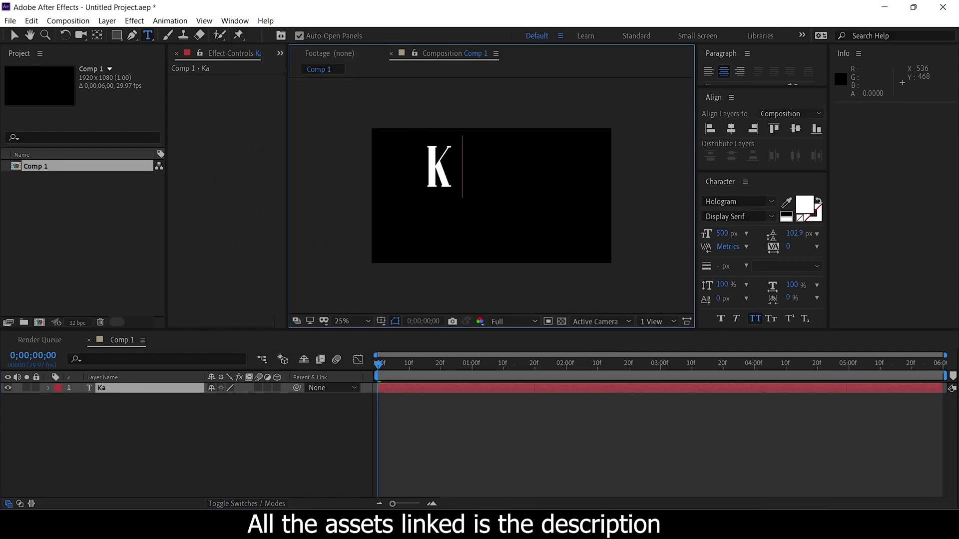
{"action": "key", "text": "ctrl+a"}
- Centre the Kabzaa text horizontally and vertically in the composition
{"action": "left_click", "coordinate": [15, 35]}
{"action": "left_click_drag", "start_coordinate": [439, 167], "coordinate": [483, 183]}
{"action": "left_click", "coordinate": [731, 129]}
{"action": "left_click", "coordinate": [796, 129]}
{"action": "left_click", "coordinate": [240, 434]}
- Pre-compose the Kabzaa text layer into a new composition named "text"
{"action": "left_click", "coordinate": [130, 388]}
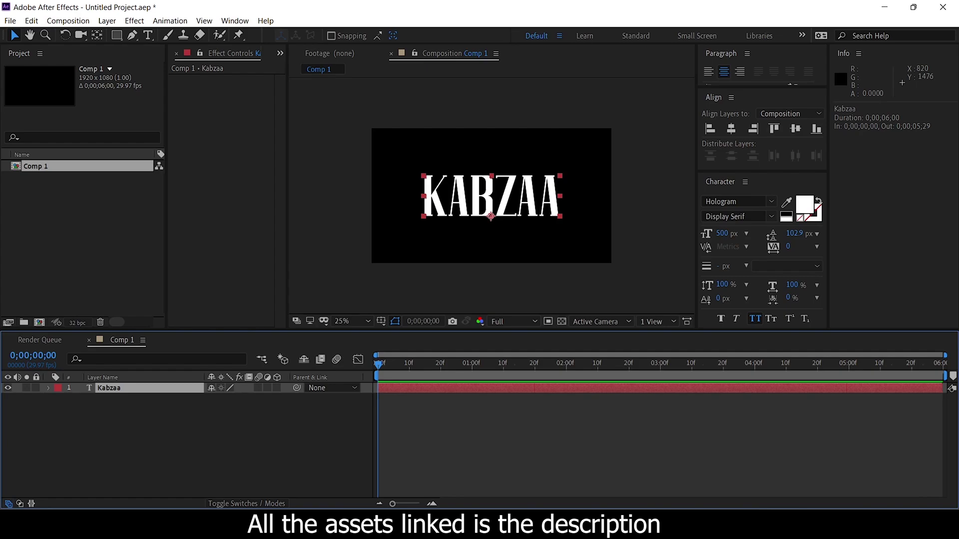
{"action": "key", "text": "ctrl+shift+c"}
{"action": "type", "text": "text"}
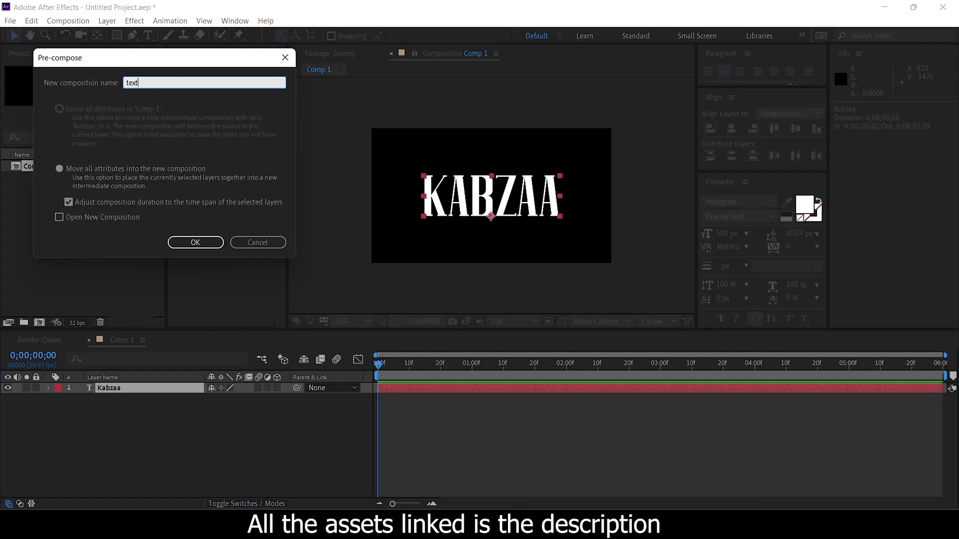
{"action": "key", "text": "Return"}
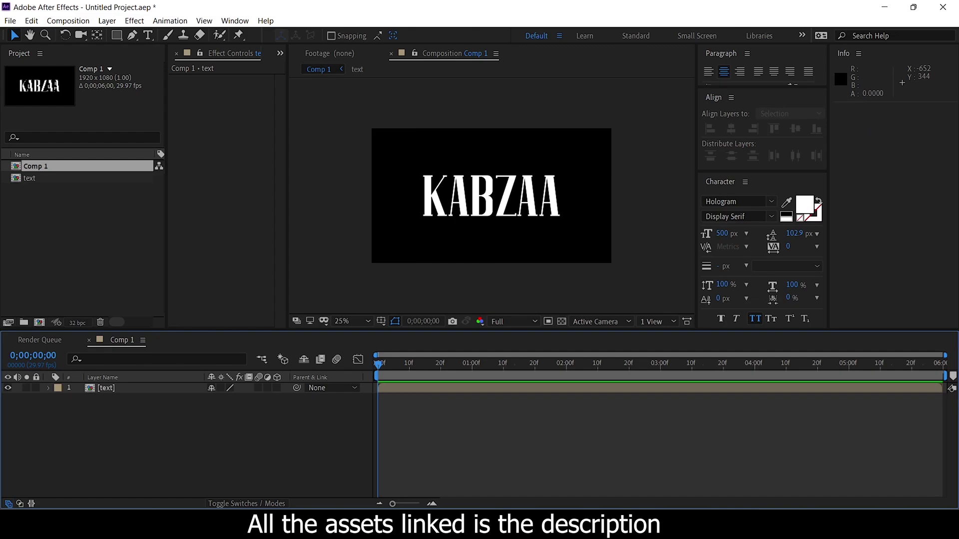
- Add a new black solid layer named "Metal" above the text layer
{"action": "right_click", "coordinate": [165, 423]}
{"action": "mouse_move", "coordinate": [210, 289]}
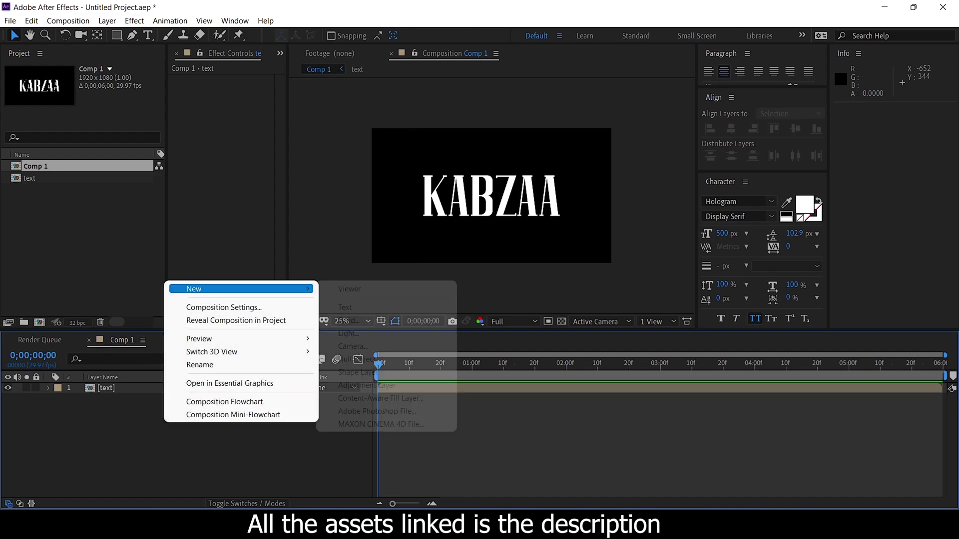
{"action": "left_click", "coordinate": [350, 320]}
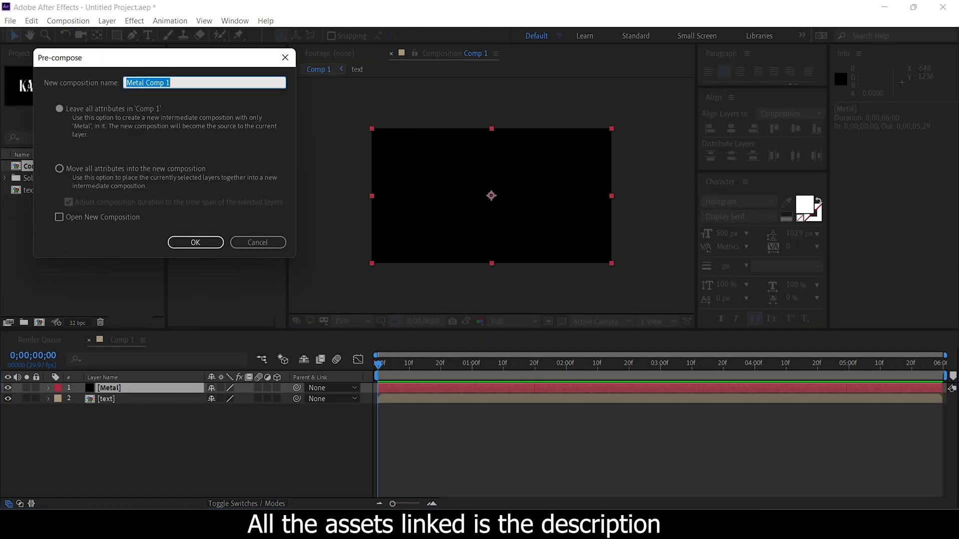
- Pre-compose the Metal solid as "refleaction", moving all attributes into the new composition, and open that composition
{"action": "type", "text": "refleaction"}
{"action": "key", "text": "Tab"}
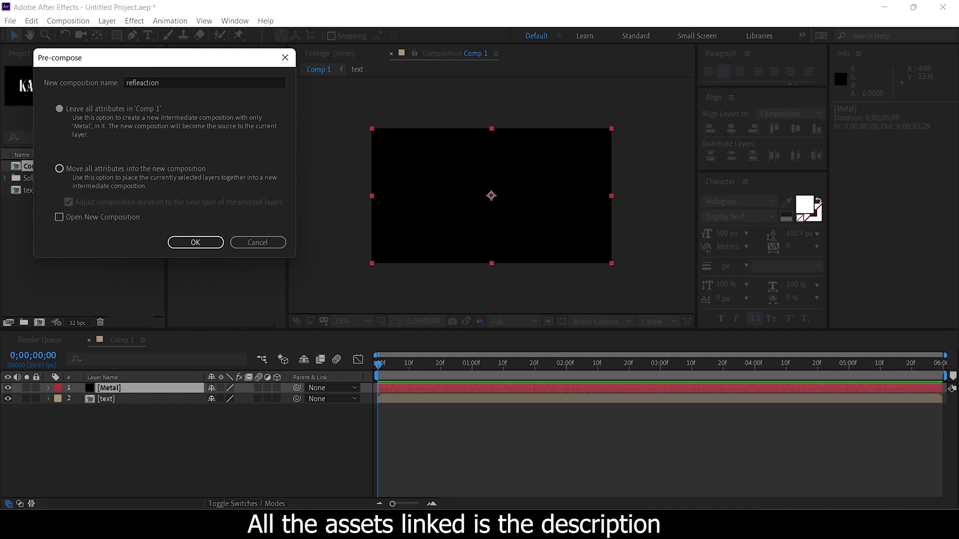
{"action": "key", "text": "space"}
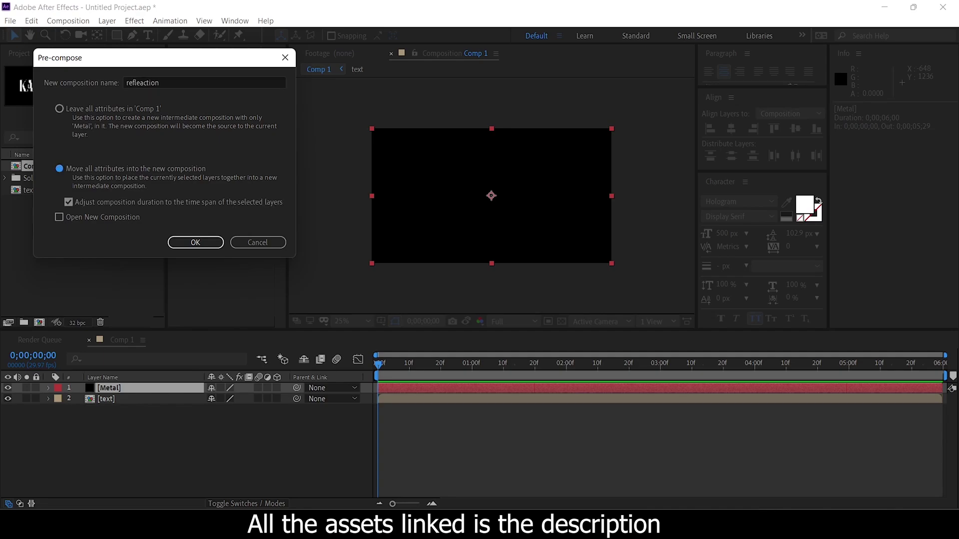
{"action": "key", "text": "Return"}
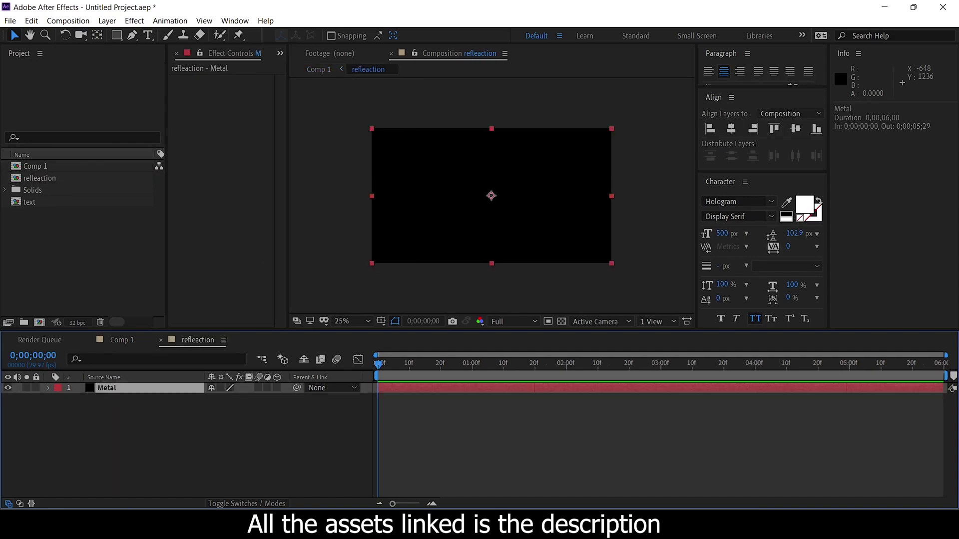
- Apply the Fractal Noise effect to the Metal solid and set its fractal type to Turbulent Smooth
{"action": "left_click", "coordinate": [134, 21]}
{"action": "mouse_move", "coordinate": [166, 248]}
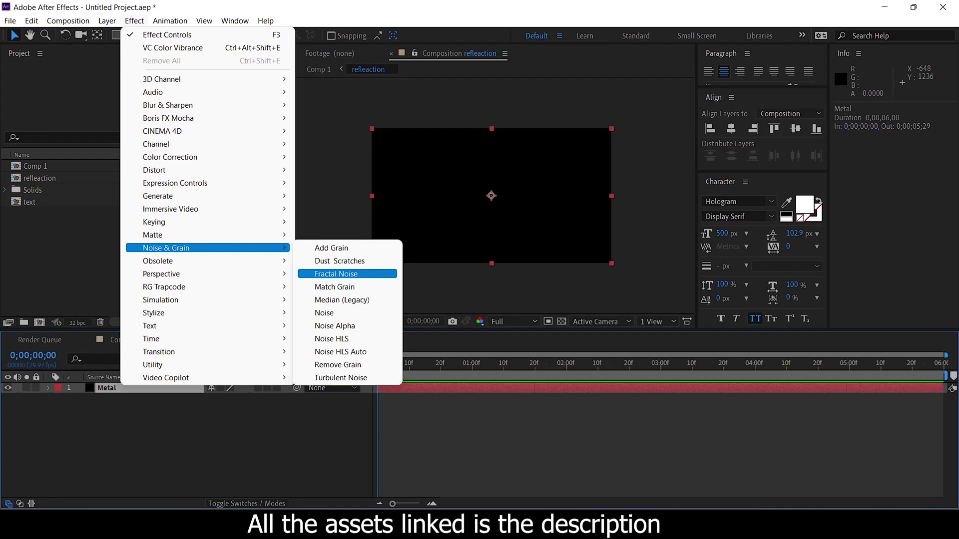
{"action": "key", "text": "Return"}
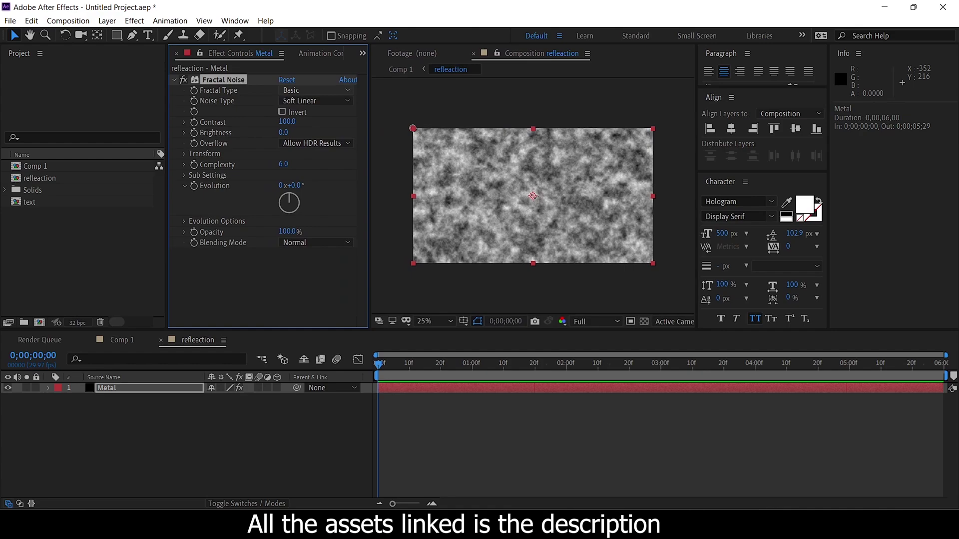
{"action": "left_click", "coordinate": [316, 90]}
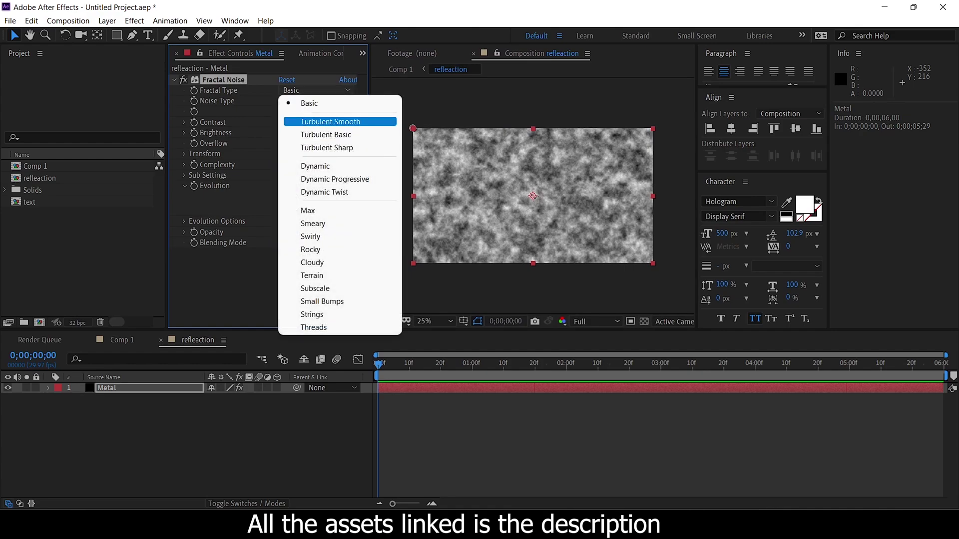
{"action": "key", "text": "Return"}
- Set the Fractal Noise contrast to 120 and brightness to 6
{"action": "left_click", "coordinate": [287, 122]}
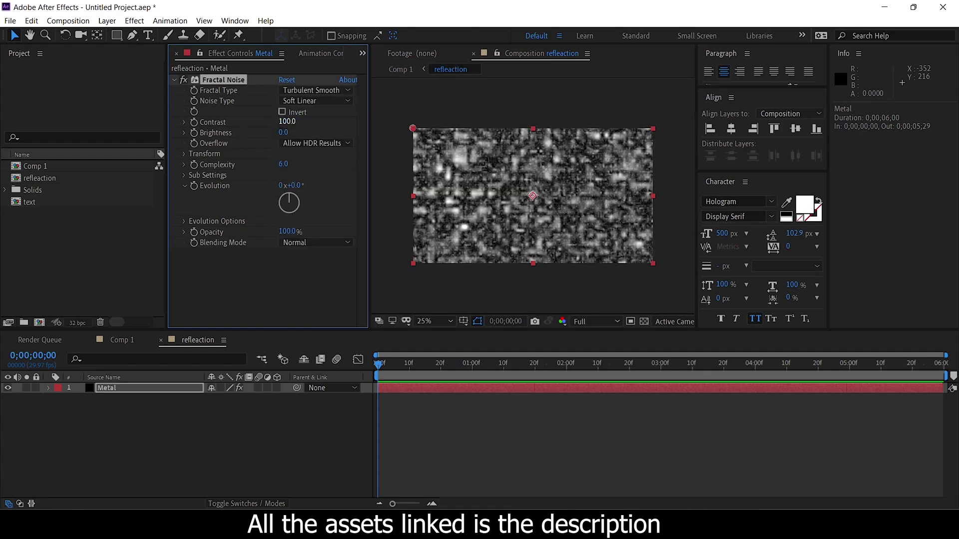
{"action": "left_click", "coordinate": [287, 122]}
{"action": "type", "text": "120"}
{"action": "key", "text": "Return"}
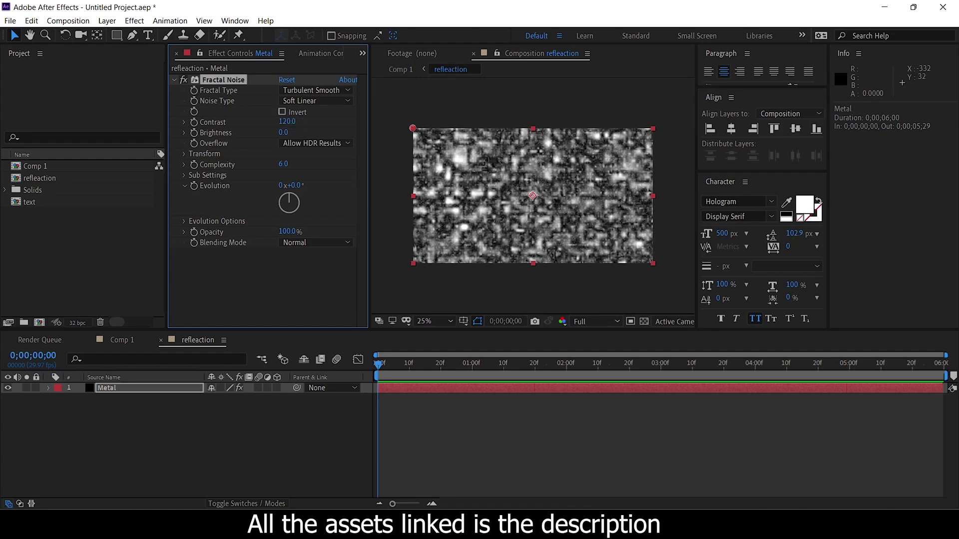
{"action": "left_click", "coordinate": [284, 133]}
{"action": "type", "text": "6"}
{"action": "key", "text": "Return"}
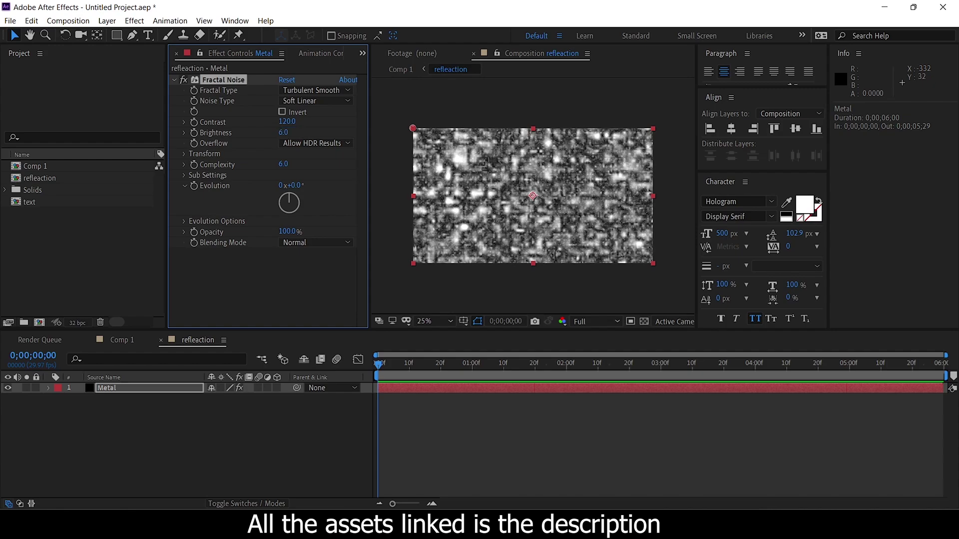
- Turn off uniform scaling in the Fractal Noise transform and set the scale height to 10000
{"action": "left_click", "coordinate": [184, 154]}
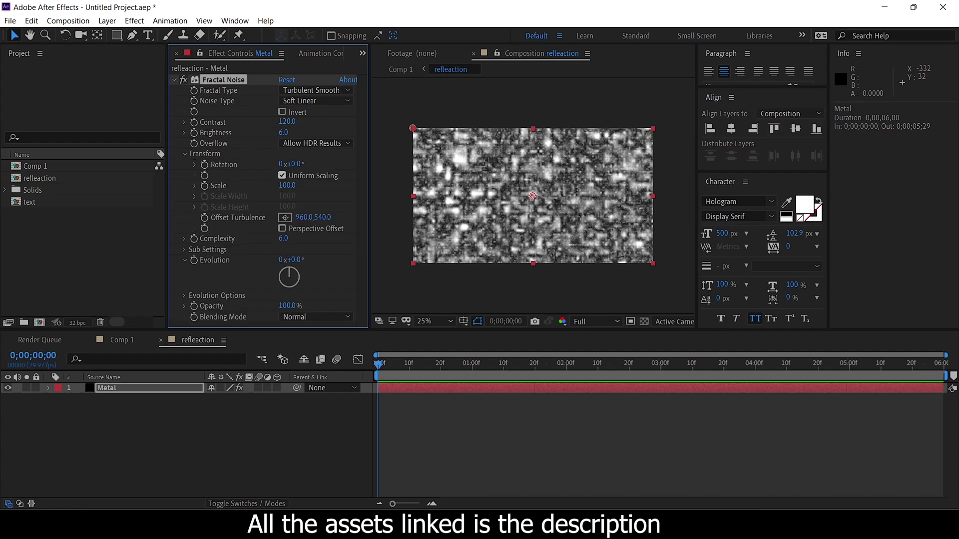
{"action": "left_click", "coordinate": [282, 175]}
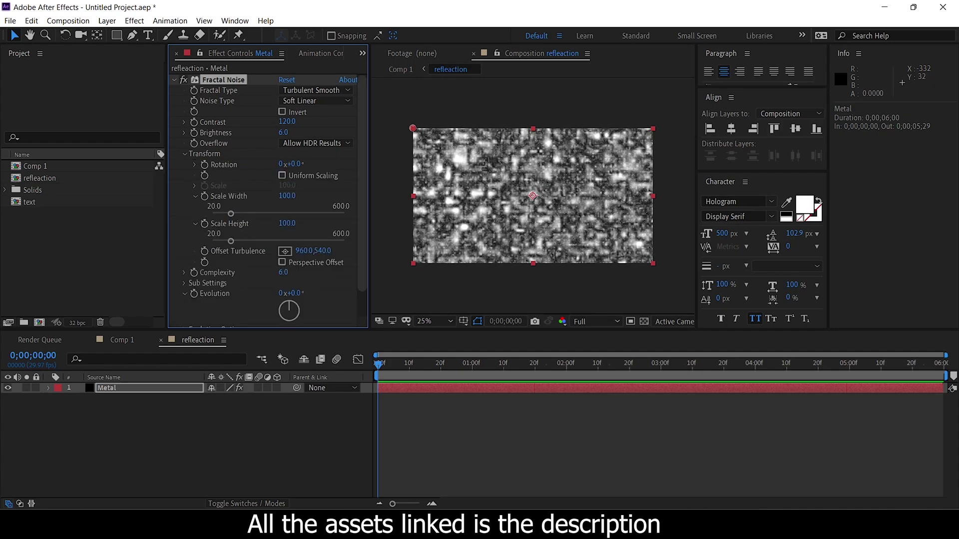
{"action": "left_click", "coordinate": [287, 223]}
{"action": "type", "text": "1000"}
{"action": "type", "text": "00"}
{"action": "key", "text": "Return"}
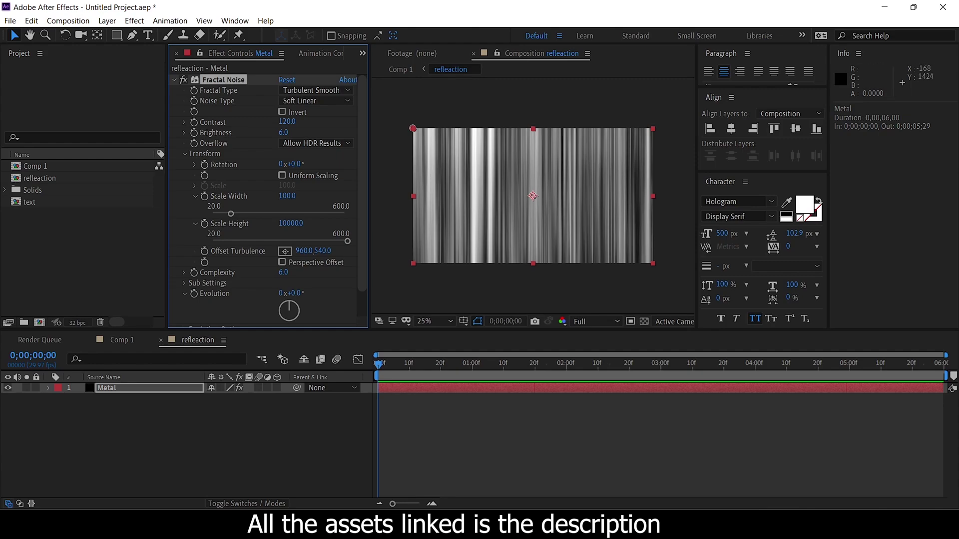
- Set the Fractal Noise complexity to 1 and collapse the effect's settings
{"action": "left_click", "coordinate": [283, 273]}
{"action": "type", "text": "1"}
{"action": "key", "text": "Return"}
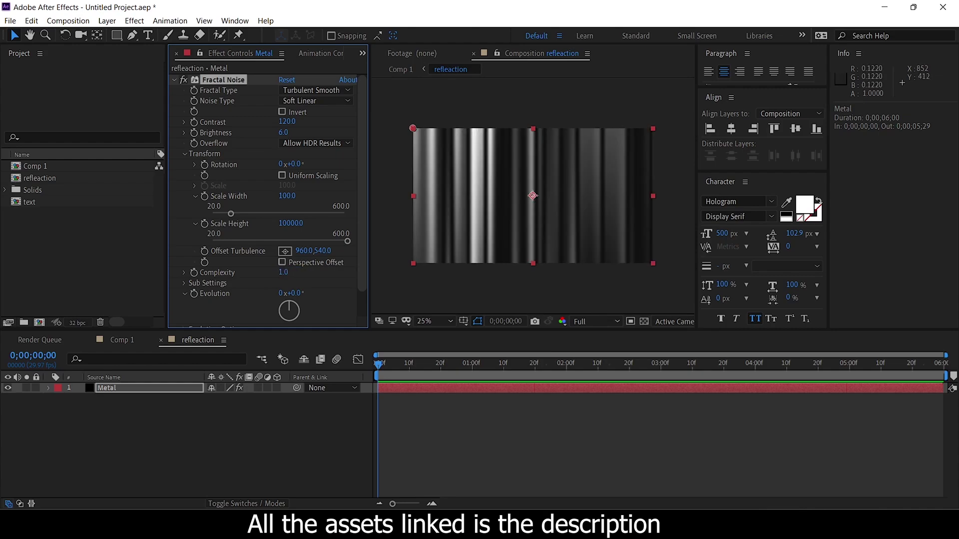
{"action": "left_click", "coordinate": [174, 80]}
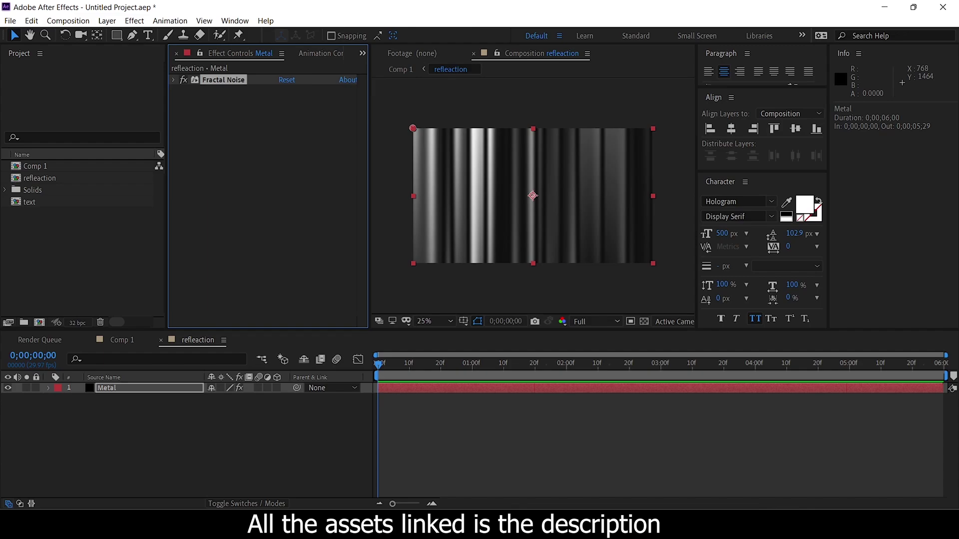
- Apply the Gaussian Blur effect to the Metal solid
{"action": "left_click", "coordinate": [145, 388]}
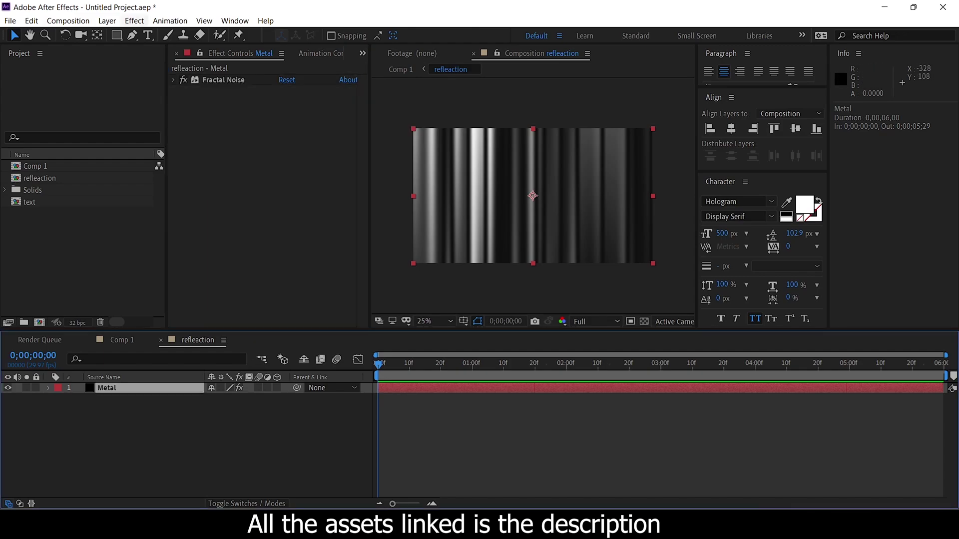
{"action": "left_click", "coordinate": [134, 20]}
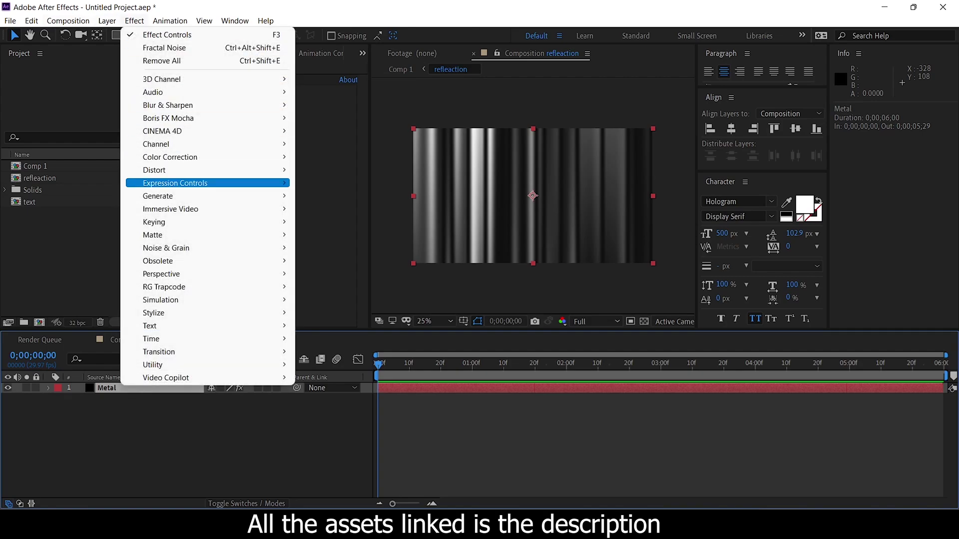
{"action": "mouse_move", "coordinate": [200, 105]}
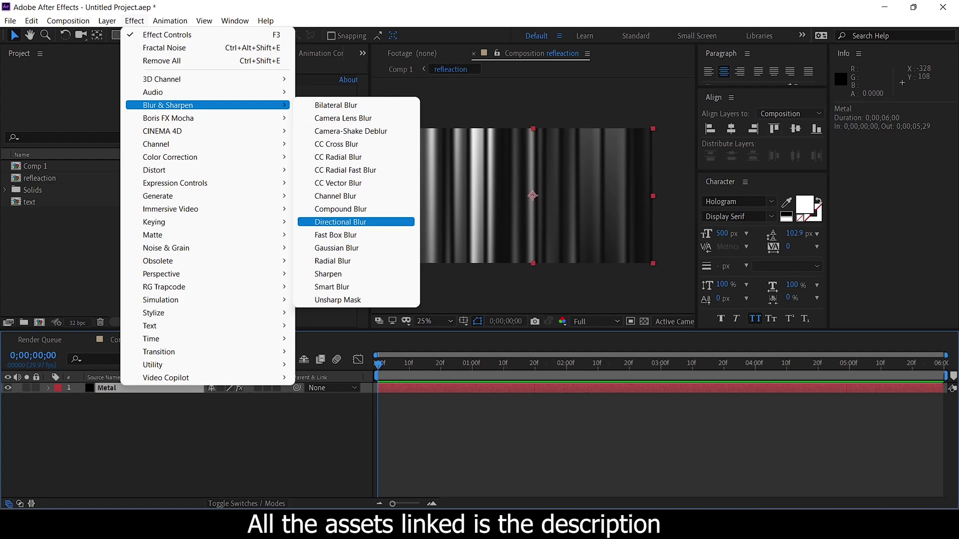
{"action": "left_click", "coordinate": [337, 248]}
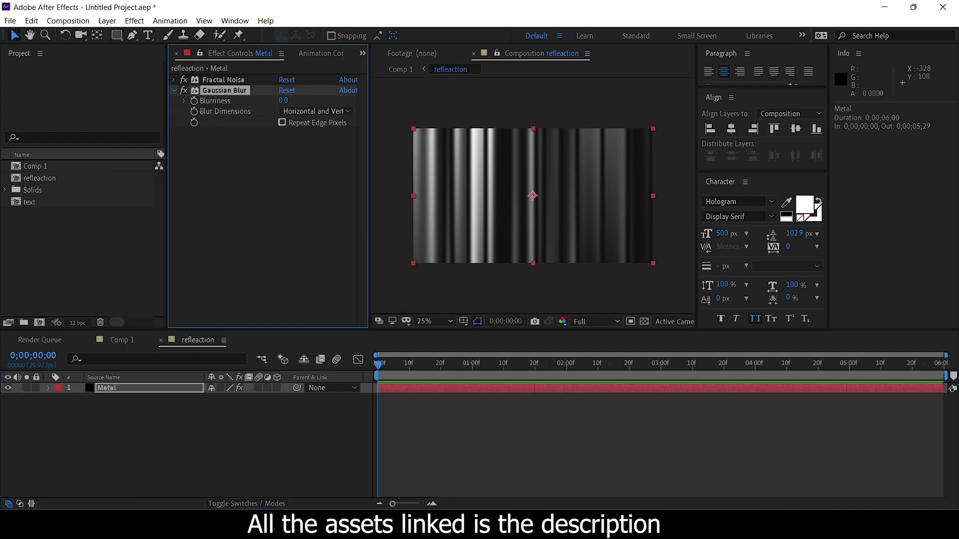
- Enable Repeat Edge Pixels on the Gaussian Blur, set its blurriness to 35, and collapse the effect
{"action": "left_click", "coordinate": [282, 122]}
{"action": "left_click", "coordinate": [299, 101]}
{"action": "left_click", "coordinate": [284, 101]}
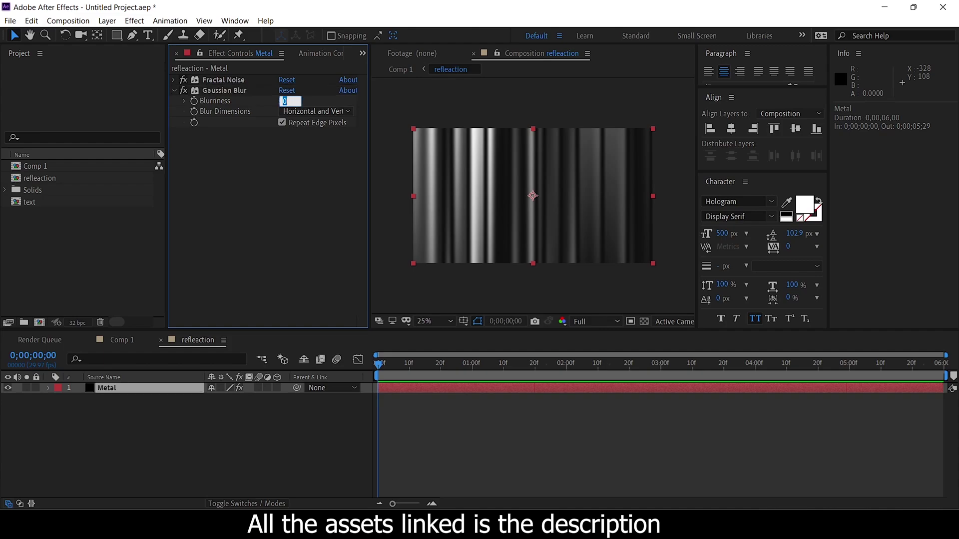
{"action": "type", "text": "35"}
{"action": "key", "text": "Return"}
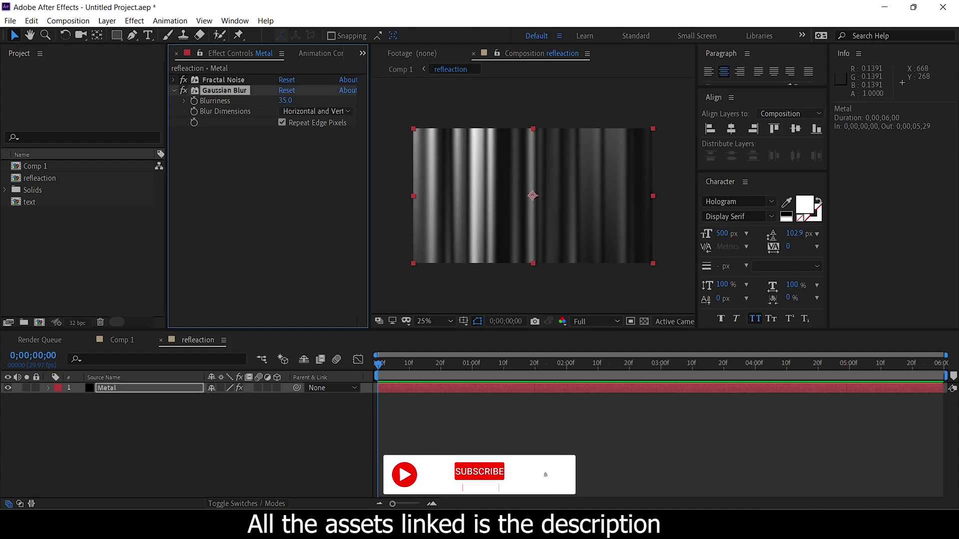
{"action": "key", "text": "period"}
{"action": "key", "text": "period"}
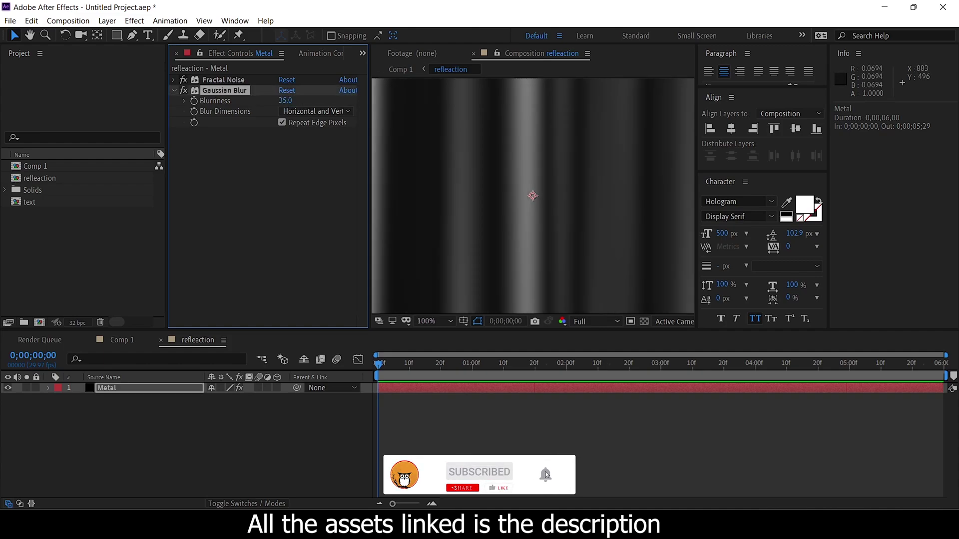
{"action": "left_click", "coordinate": [175, 91]}
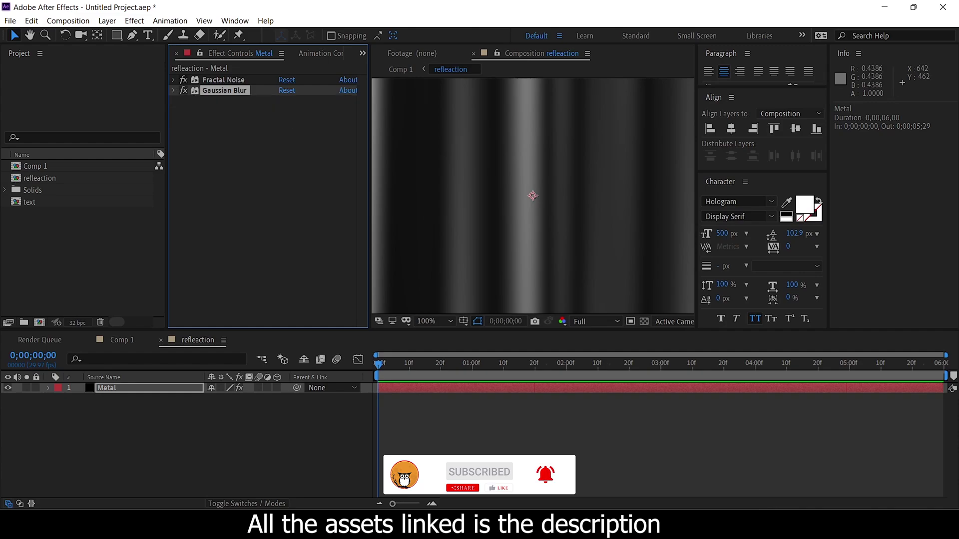
{"action": "left_click", "coordinate": [225, 439]}
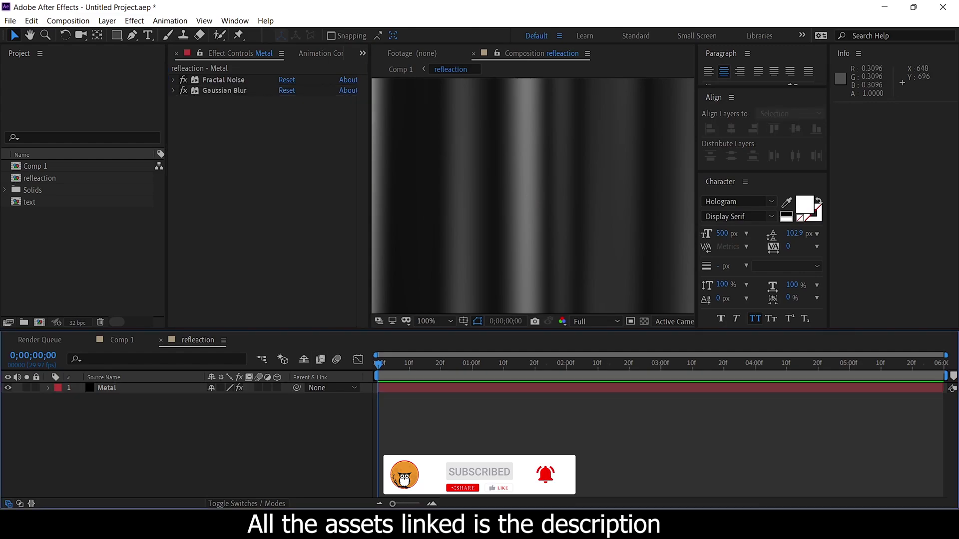
- Locate Comp 1 in the project and rename it "Main"
{"action": "left_click", "coordinate": [118, 340]}
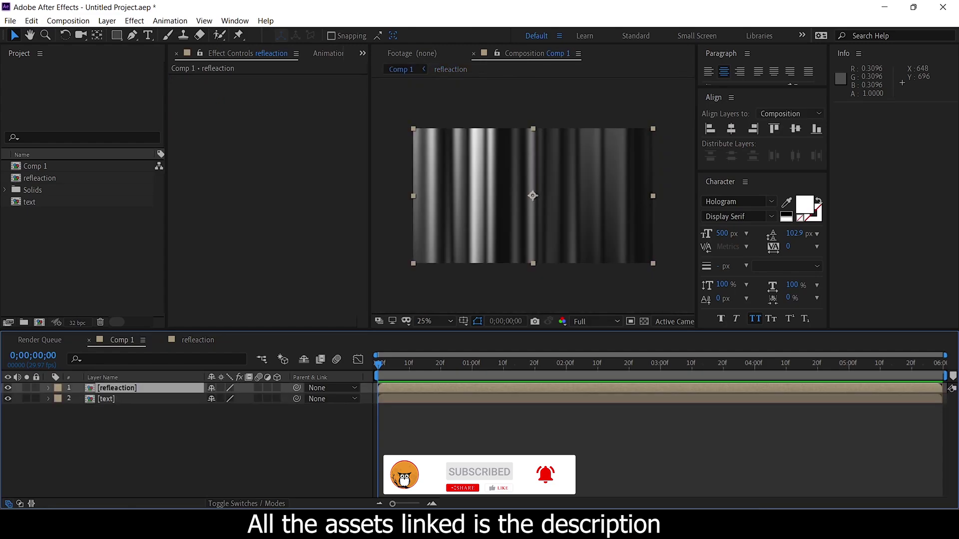
{"action": "left_click", "coordinate": [142, 341]}
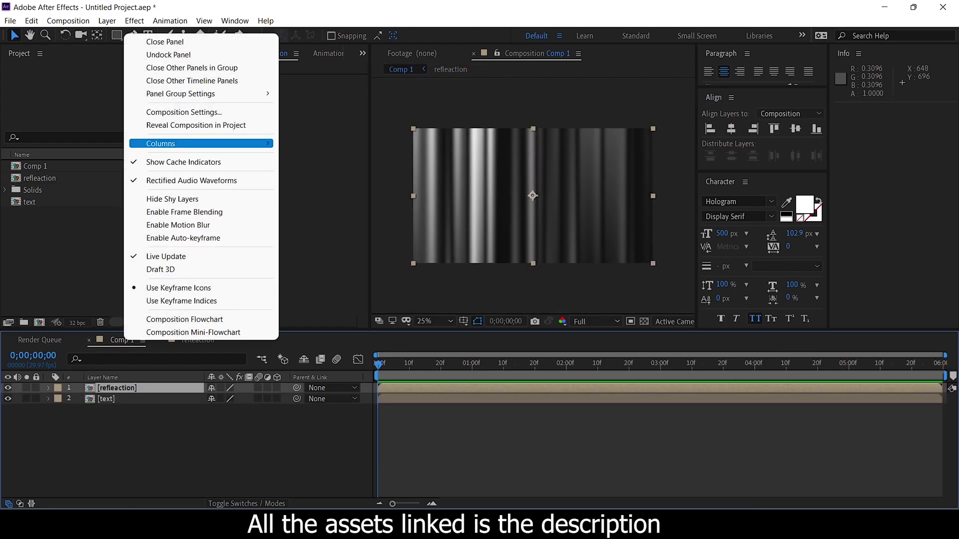
{"action": "left_click", "coordinate": [196, 125]}
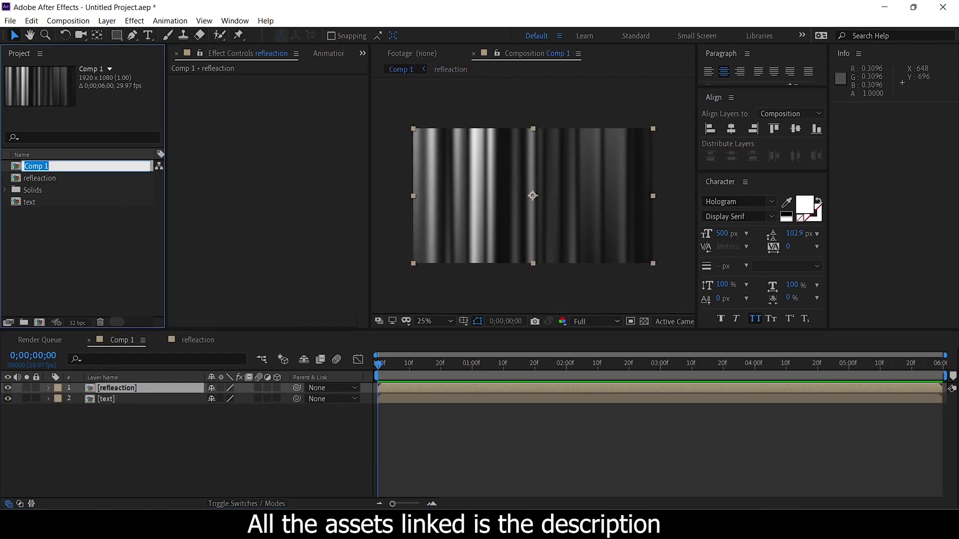
{"action": "type", "text": "Main"}
{"action": "key", "text": "Return"}
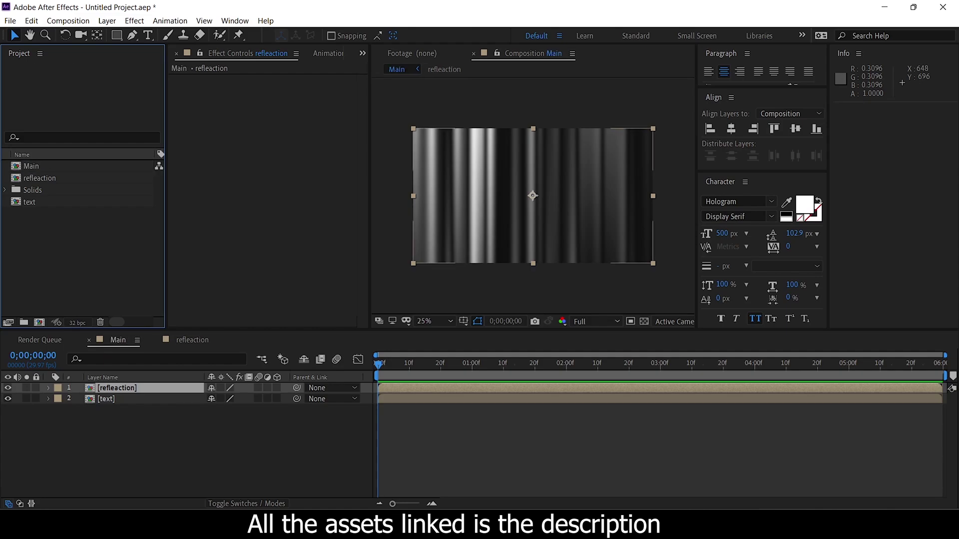
- Move the refleaction layer below the text layer and show the blend mode and track matte columns
{"action": "left_click_drag", "start_coordinate": [116, 388], "coordinate": [117, 405]}
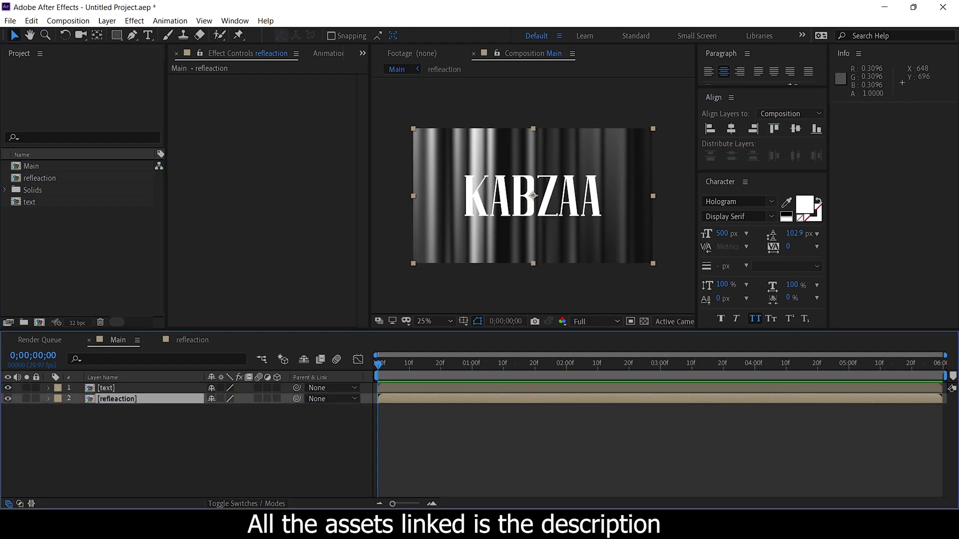
{"action": "key", "text": "ctrl+shift+a"}
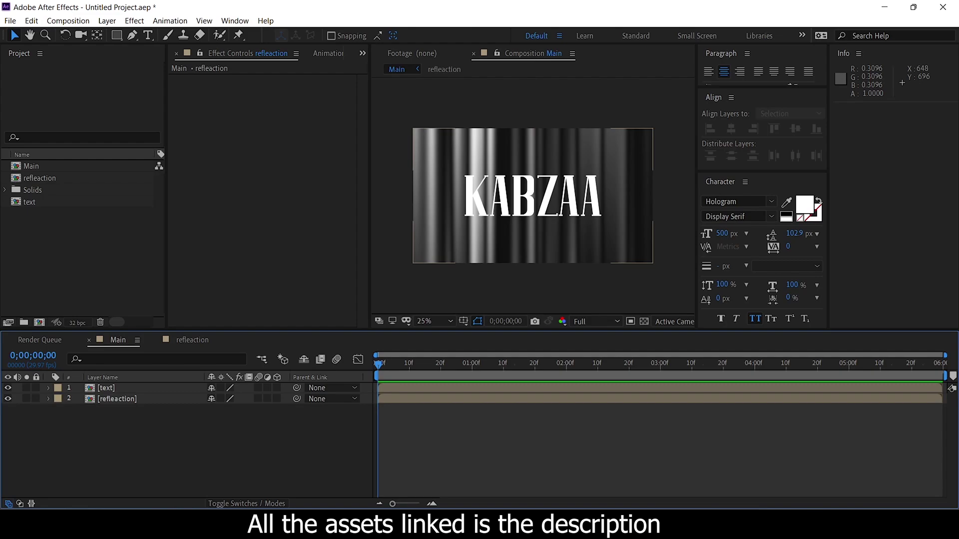
{"action": "key", "text": "F4"}
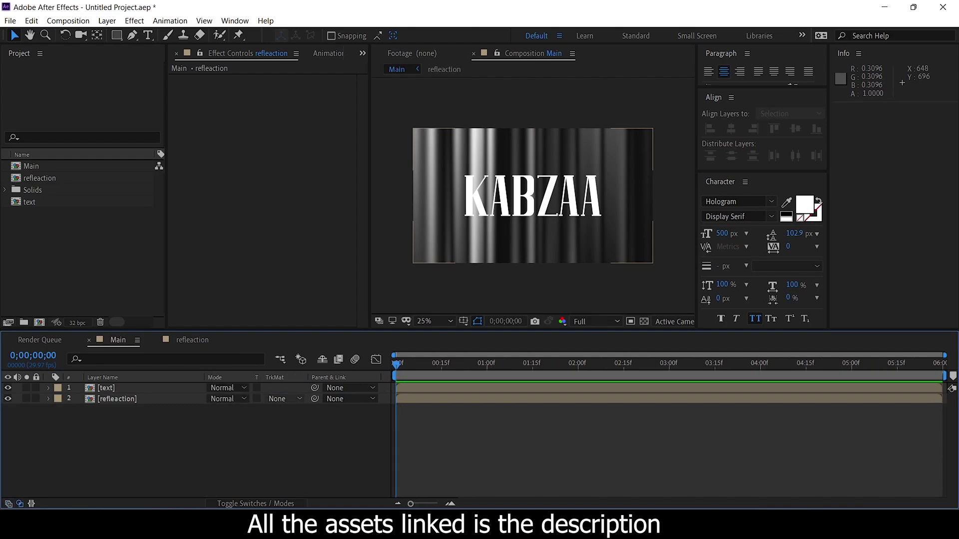
- Check the text layer's transparency by temporarily hiding the refleaction layer and showing the transparency grid
{"action": "left_click", "coordinate": [282, 398]}
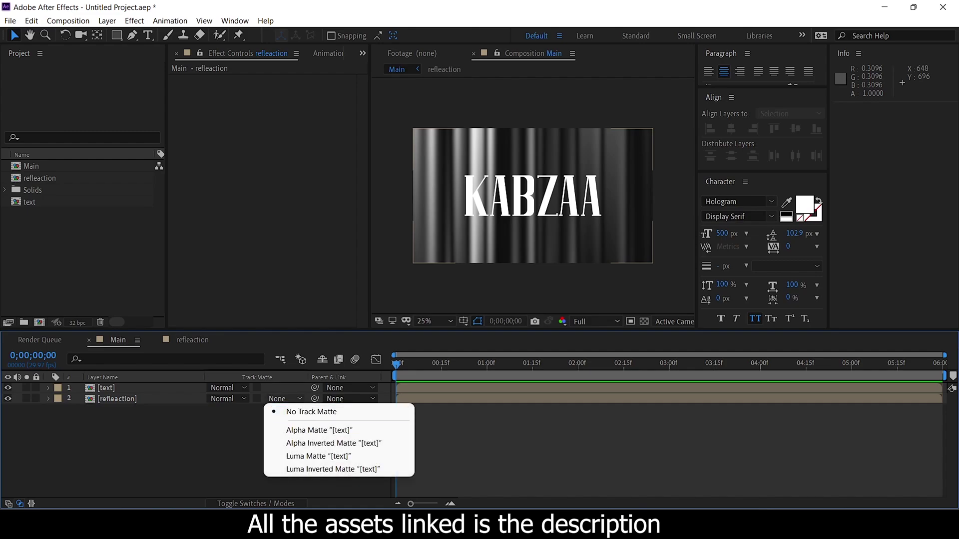
{"action": "key", "text": "Escape"}
{"action": "left_click", "coordinate": [8, 399]}
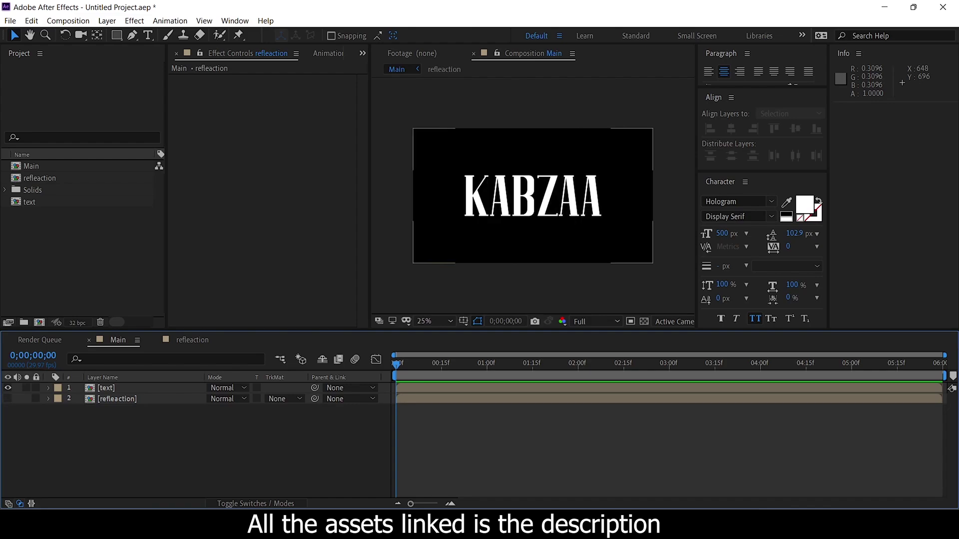
{"action": "left_click", "coordinate": [105, 388]}
{"action": "left_click", "coordinate": [644, 322]}
{"action": "left_click", "coordinate": [644, 321]}
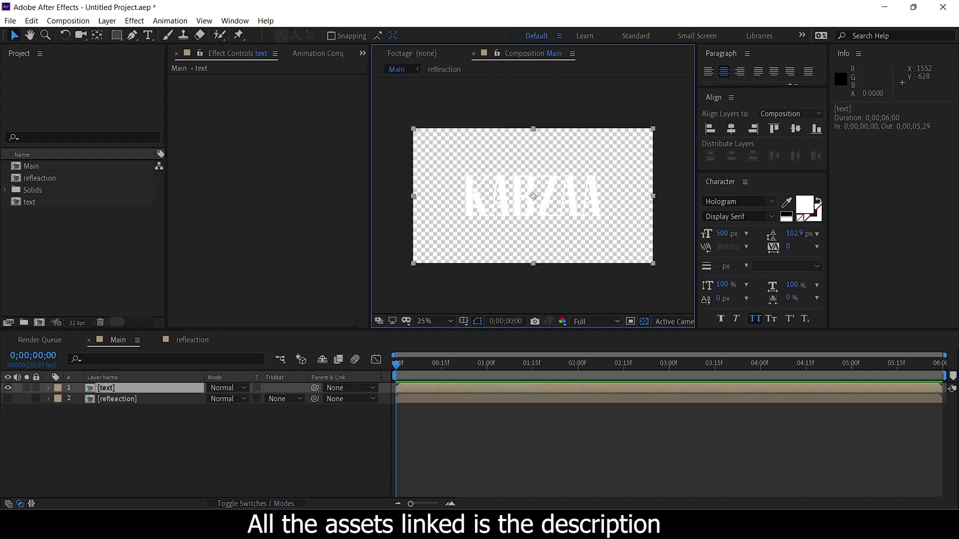
{"action": "left_click", "coordinate": [7, 399]}
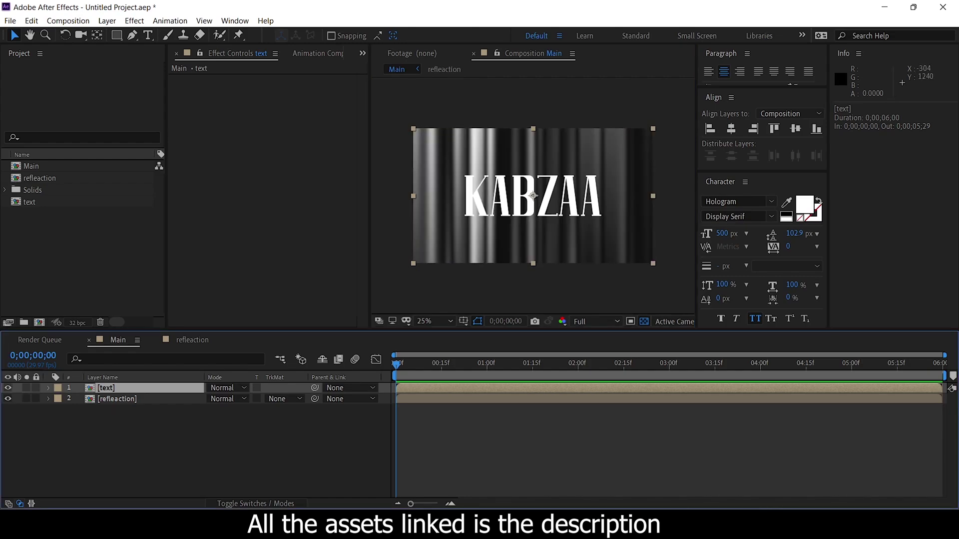
- Set the refleaction layer's track matte to Alpha Matte "[text]" and turn off the transparency grid
{"action": "left_click", "coordinate": [284, 398]}
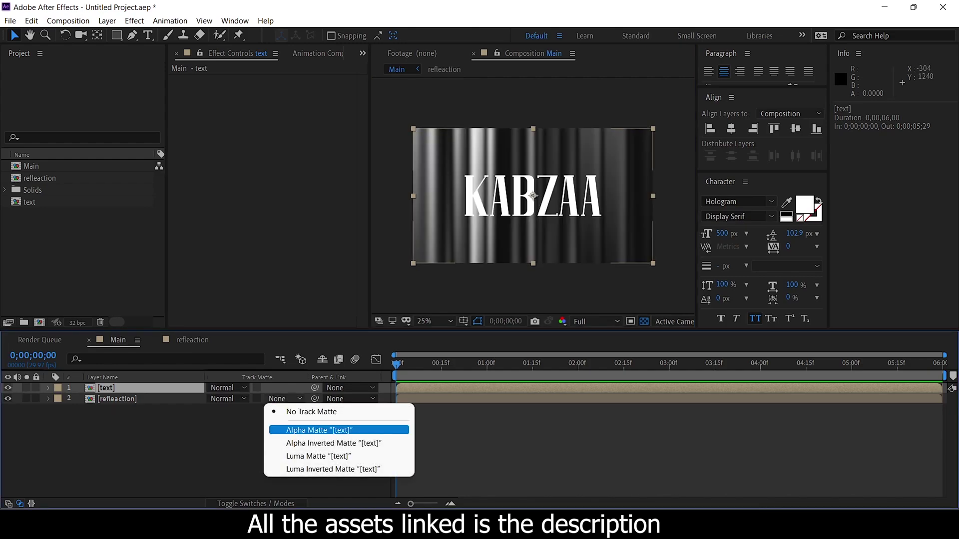
{"action": "left_click", "coordinate": [319, 430]}
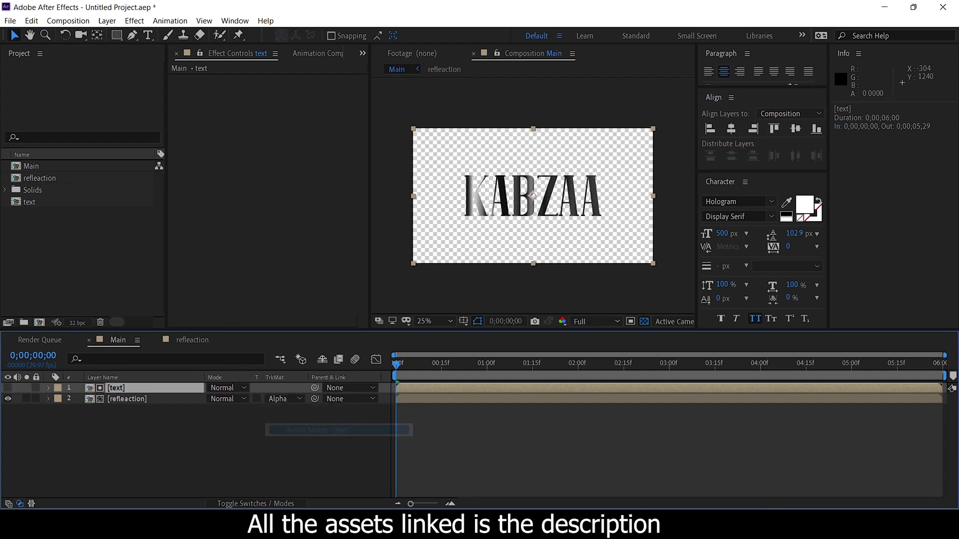
{"action": "key", "text": "period"}
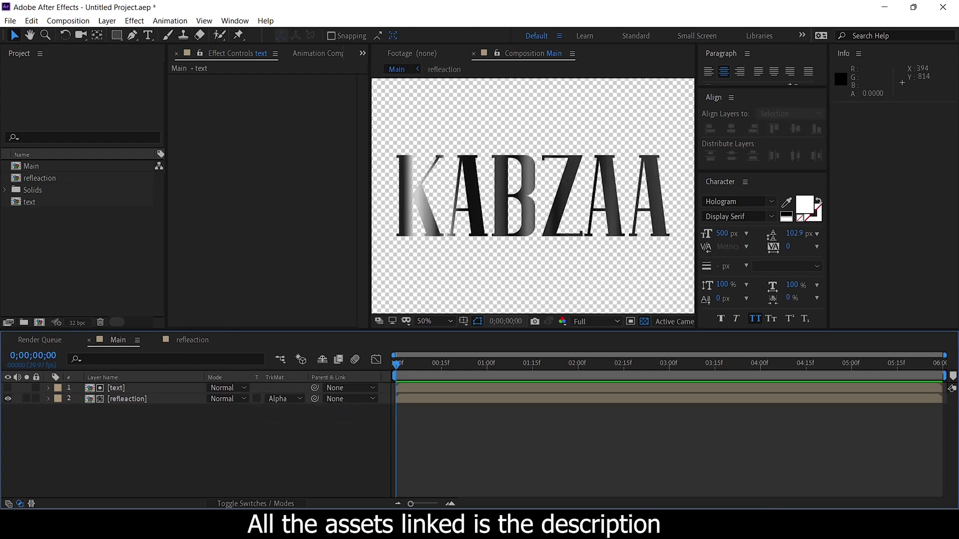
{"action": "left_click", "coordinate": [644, 321]}
{"action": "scroll", "coordinate": [533, 248], "scroll_direction": "up", "scroll_amount": 1}
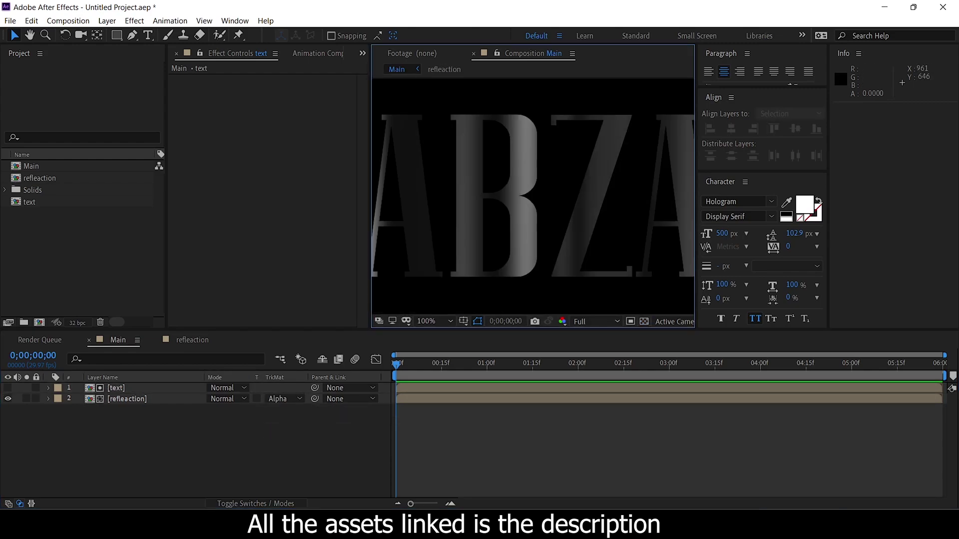
{"action": "scroll", "coordinate": [467, 237], "scroll_direction": "down", "scroll_amount": 1}
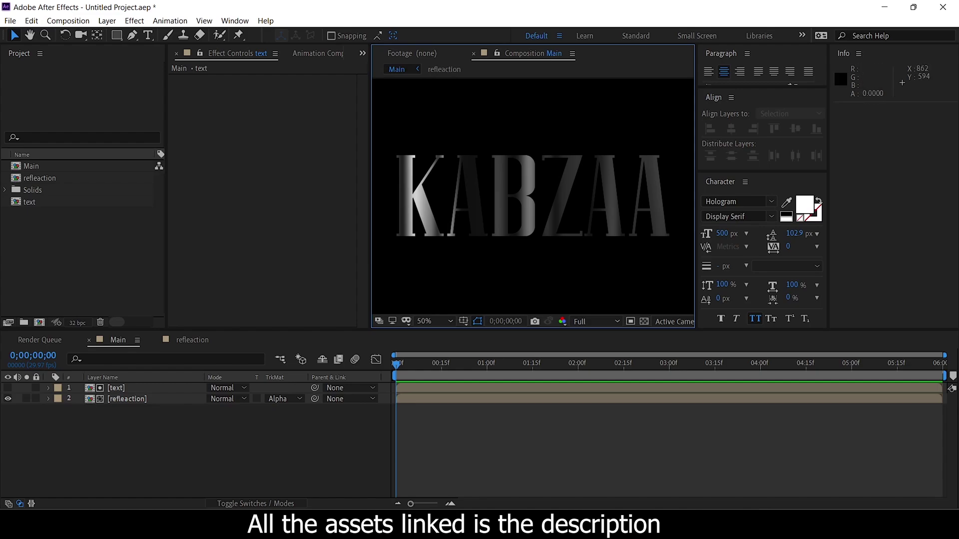
- Apply the CC Blobbylize effect to the refleaction layer and switch the project color depth to 8 bpc
{"action": "left_click", "coordinate": [532, 196]}
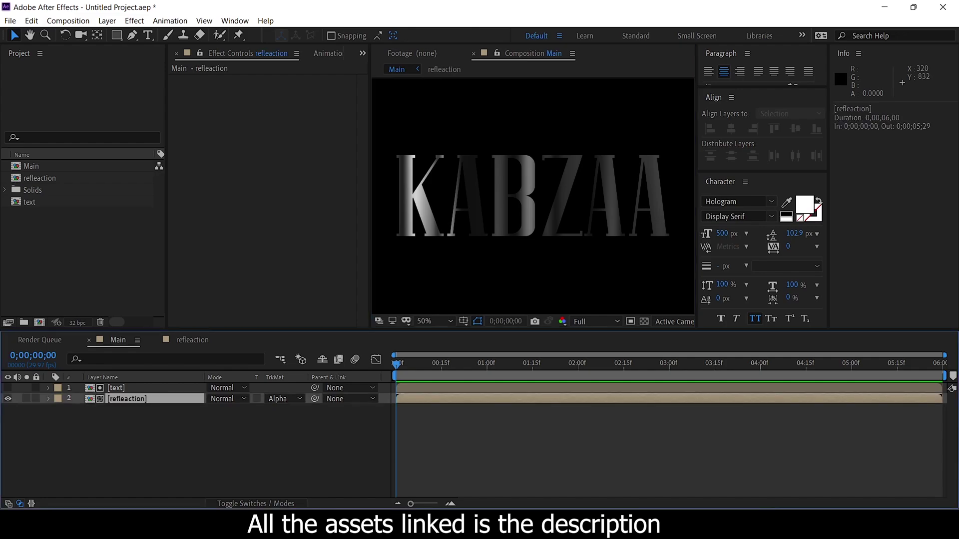
{"action": "key", "text": "alt+a"}
{"action": "left_click", "coordinate": [134, 21]}
{"action": "left_click", "coordinate": [135, 21]}
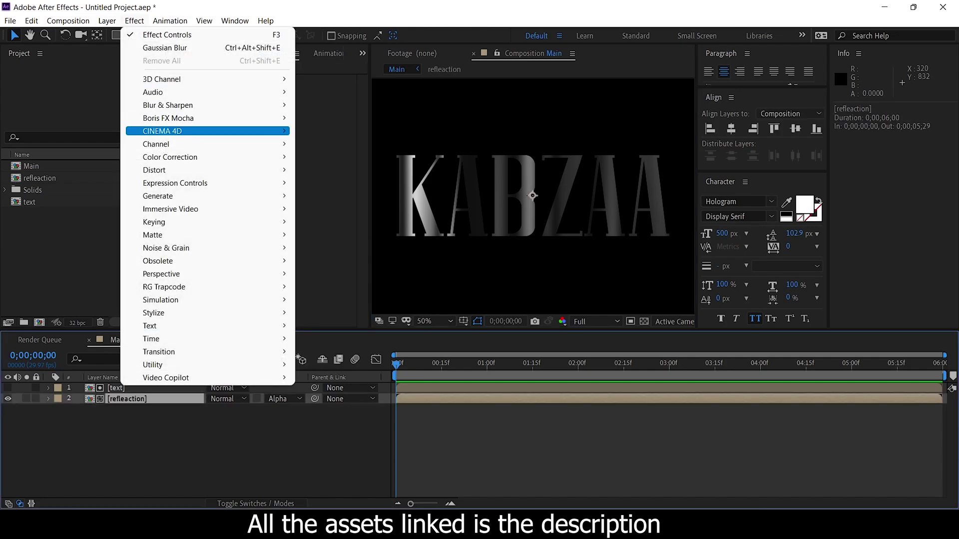
{"action": "mouse_move", "coordinate": [154, 170]}
{"action": "key", "text": "Up"}
{"action": "key", "text": "Up"}
{"action": "key", "text": "Up"}
{"action": "key", "text": "Up"}
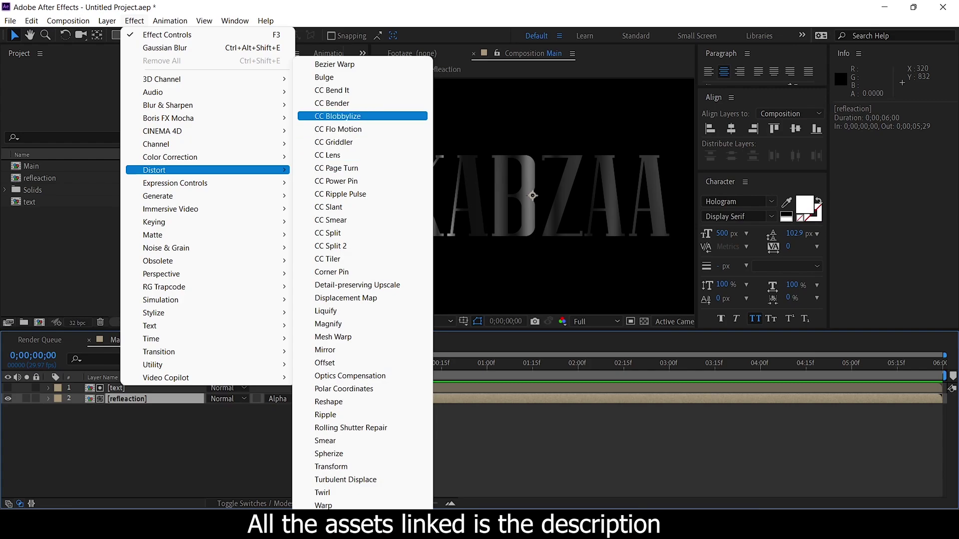
{"action": "key", "text": "Return"}
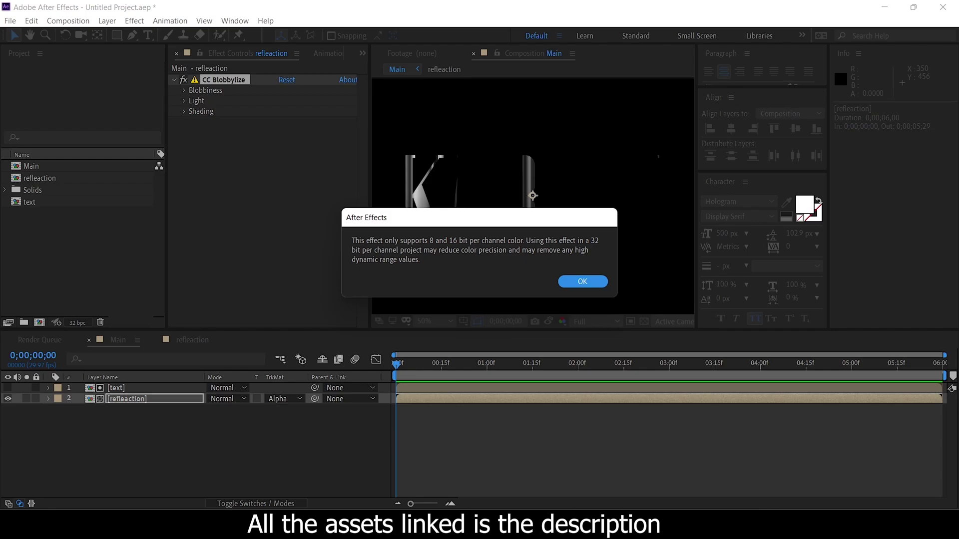
{"action": "key", "text": "Return"}
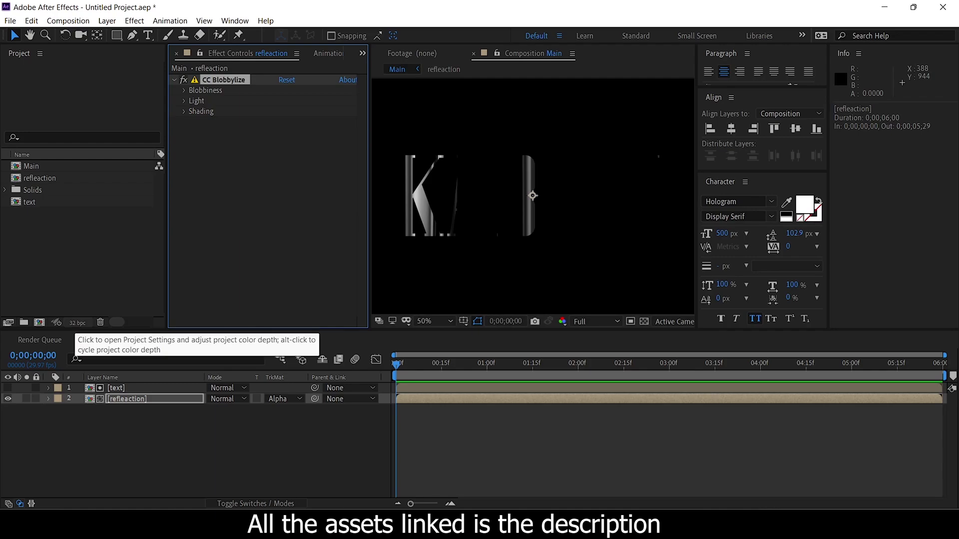
{"action": "left_click", "coordinate": [77, 323], "text": "alt"}
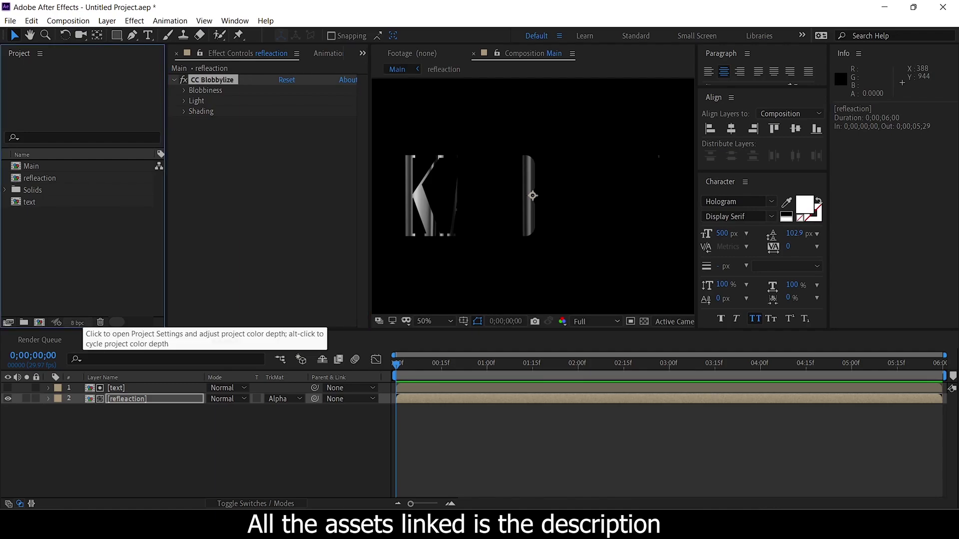
{"action": "left_click", "coordinate": [239, 210]}
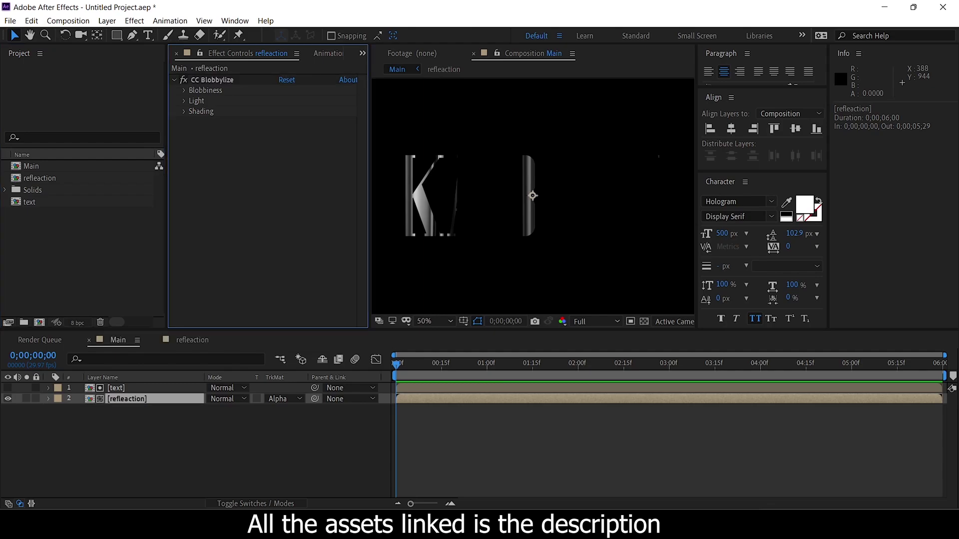
- Set the CC Blobbylize blob layer to the text layer
{"action": "left_click", "coordinate": [184, 89]}
{"action": "left_click", "coordinate": [296, 101]}
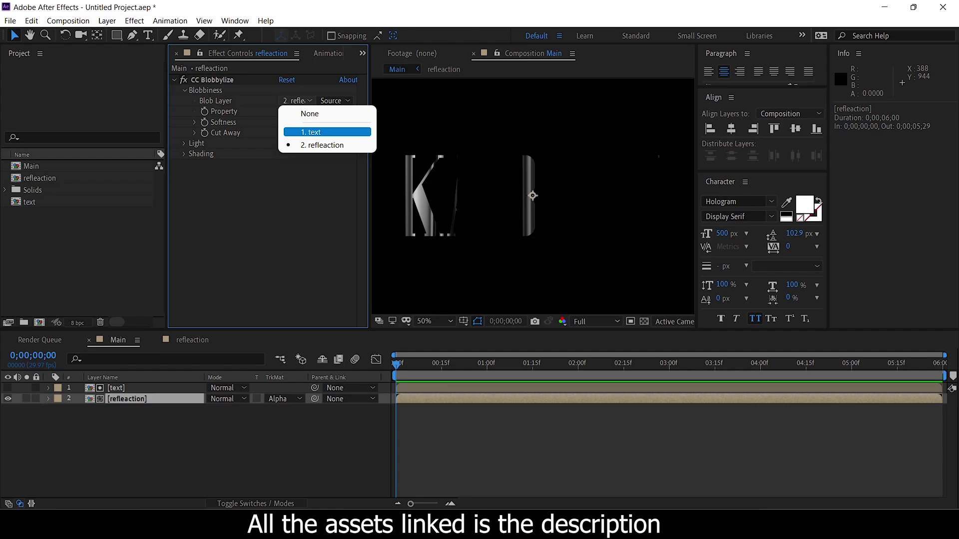
{"action": "left_click", "coordinate": [328, 132]}
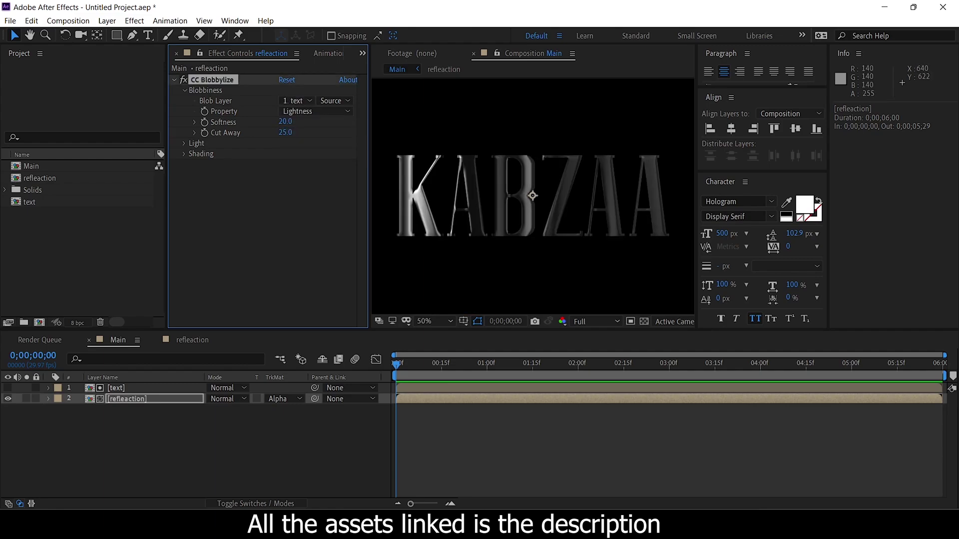
{"action": "left_click", "coordinate": [290, 216]}
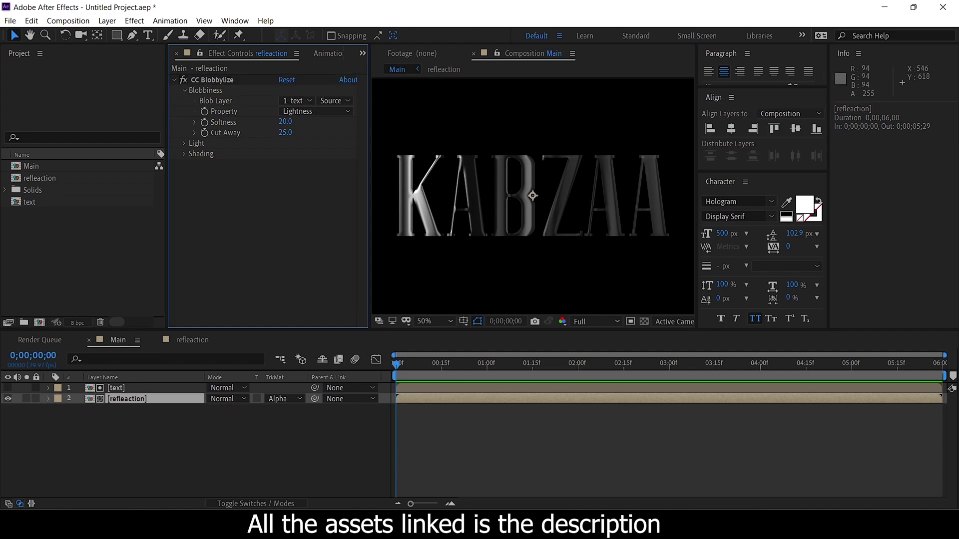
{"action": "scroll", "coordinate": [524, 165], "scroll_direction": "up", "scroll_amount": 1}
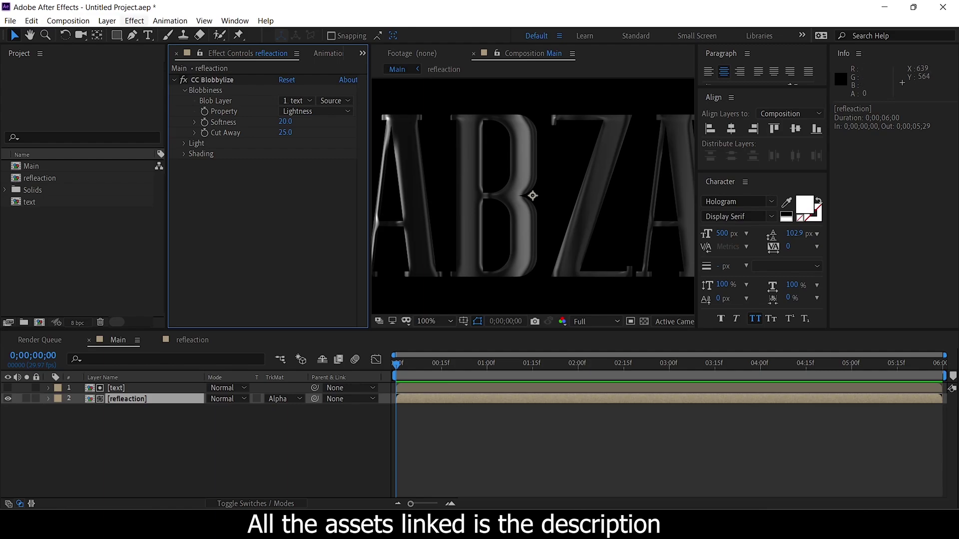
- Apply the CC Glass effect to the refleaction layer and use the text layer as its bump map
{"action": "left_click", "coordinate": [134, 20]}
{"action": "mouse_move", "coordinate": [210, 170]}
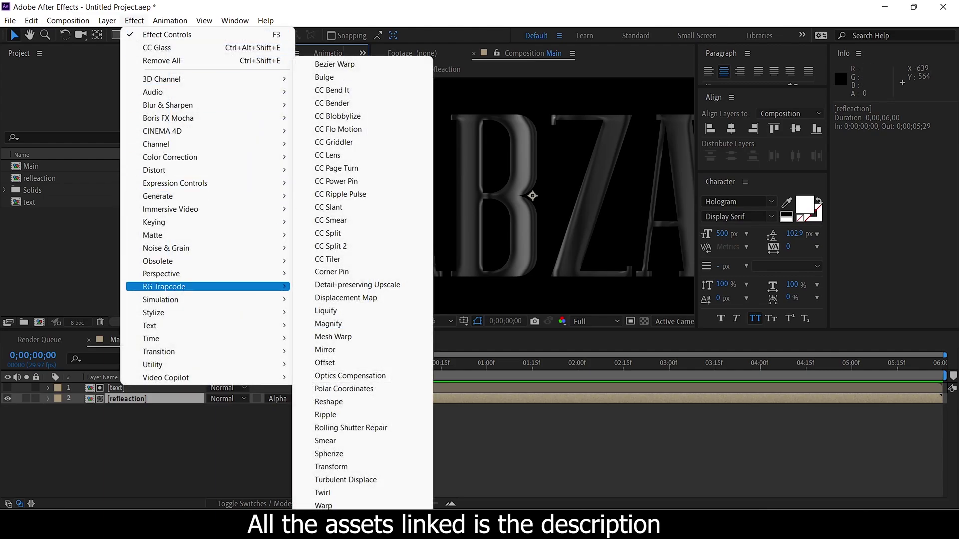
{"action": "mouse_move", "coordinate": [210, 312]}
{"action": "left_click", "coordinate": [330, 272]}
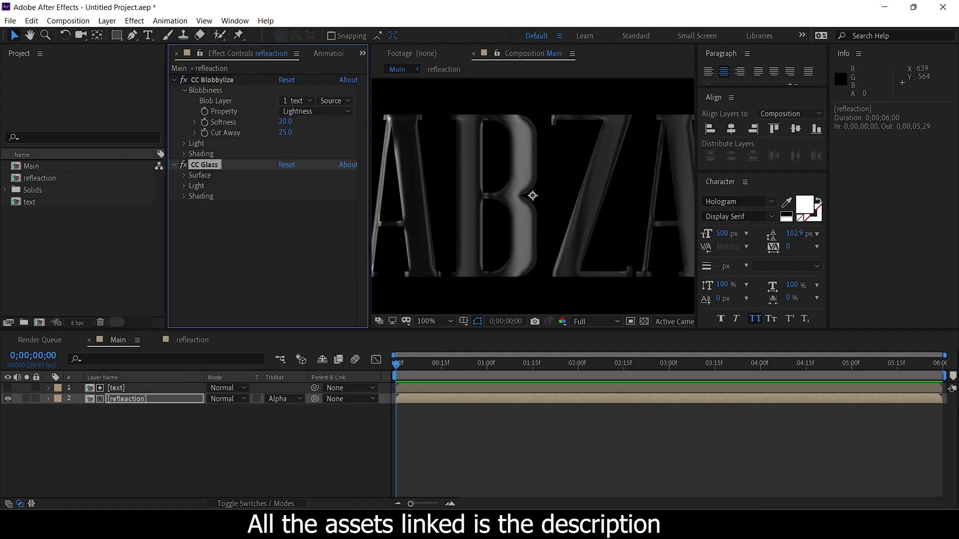
{"action": "left_click", "coordinate": [183, 175]}
{"action": "left_click", "coordinate": [298, 186]}
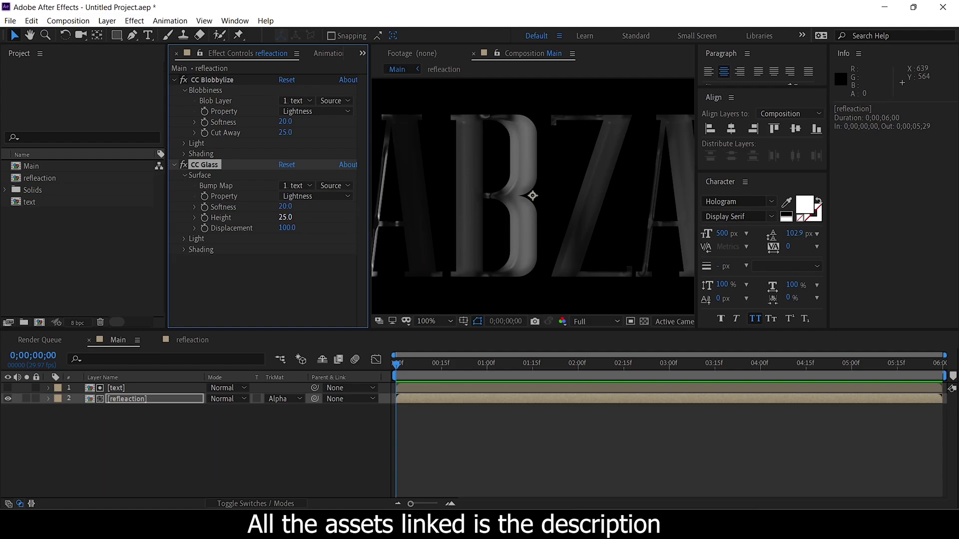
- Set the CC Glass surface softness to 8 and its height to 10
{"action": "left_click", "coordinate": [285, 207]}
{"action": "type", "text": "8"}
{"action": "key", "text": "Return"}
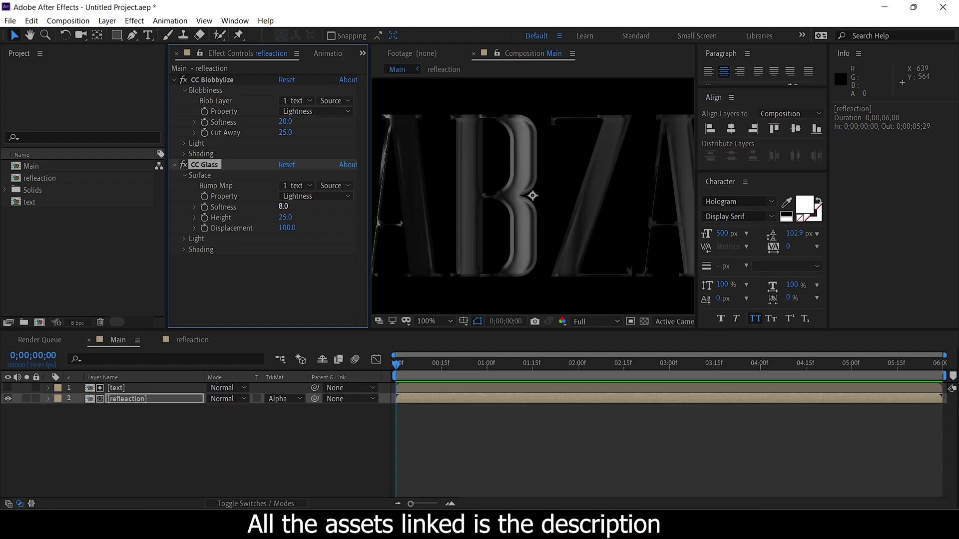
{"action": "left_click", "coordinate": [285, 217]}
{"action": "type", "text": "10"}
{"action": "key", "text": "Return"}
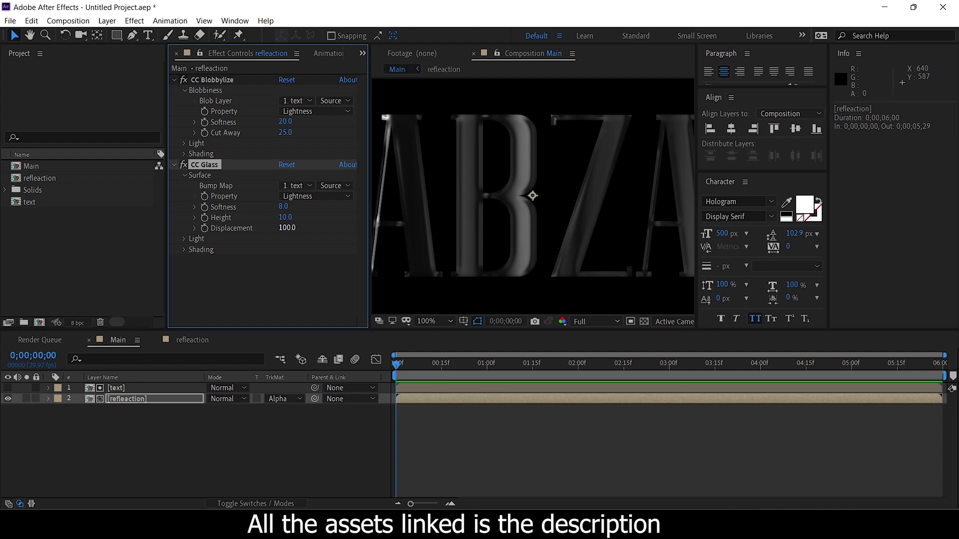
- Set the CC Glass surface displacement to 500 and inspect the bevelled letters up close
{"action": "left_click", "coordinate": [288, 228]}
{"action": "type", "text": "500"}
{"action": "key", "text": "Return"}
{"action": "scroll", "coordinate": [532, 195], "scroll_direction": "down", "scroll_amount": 2}
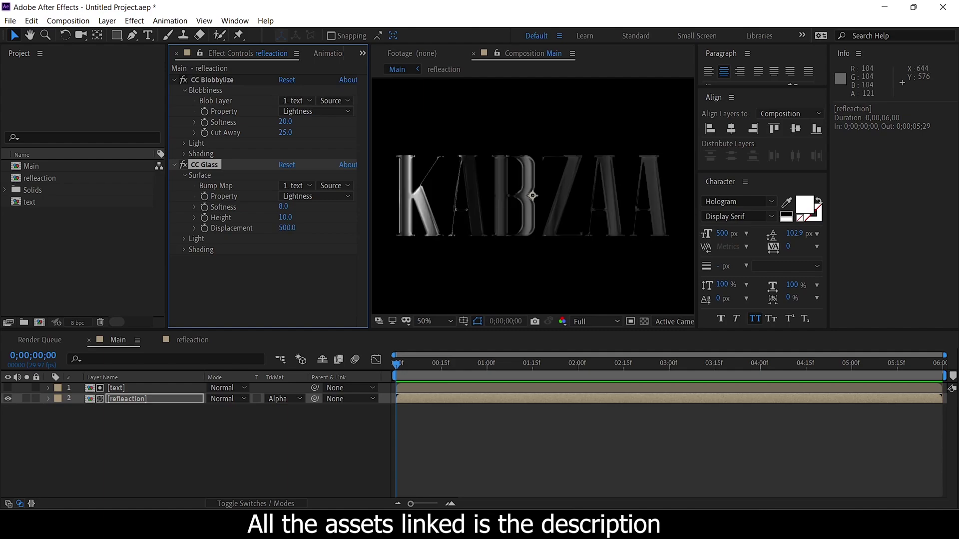
{"action": "scroll", "coordinate": [532, 196], "scroll_direction": "up", "scroll_amount": 2}
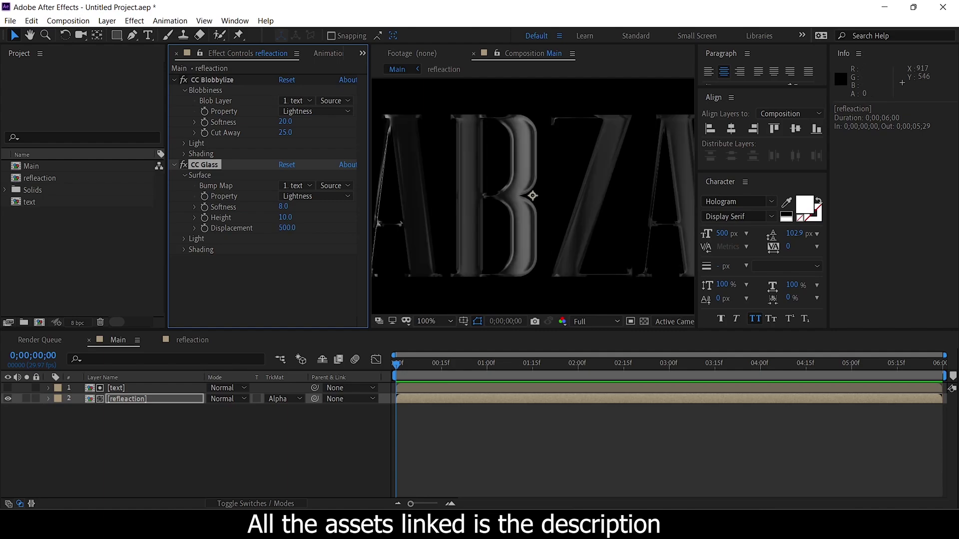
{"action": "scroll", "coordinate": [532, 196], "scroll_direction": "up", "scroll_amount": 2}
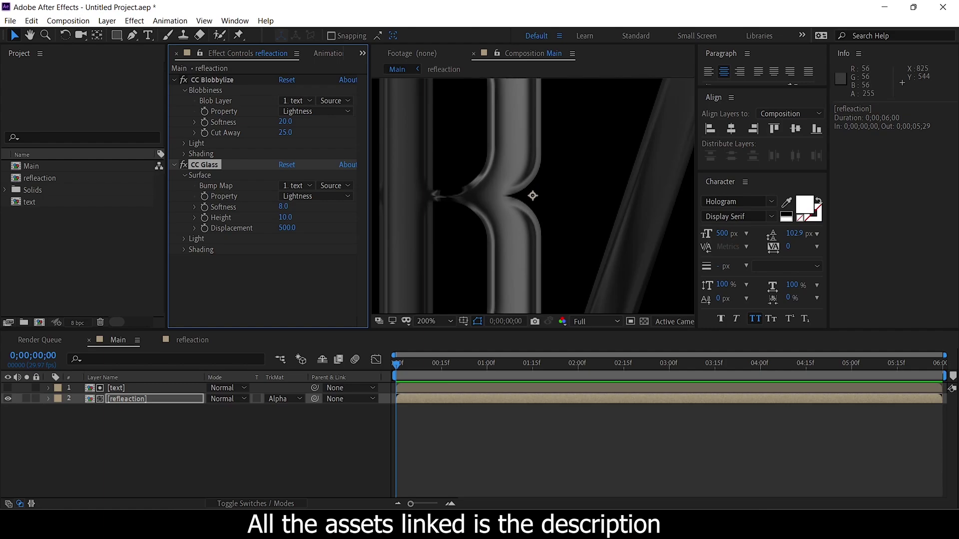
- Set the CC Glass shading ambient to 100 and briefly play back the whole title
{"action": "left_click", "coordinate": [184, 249]}
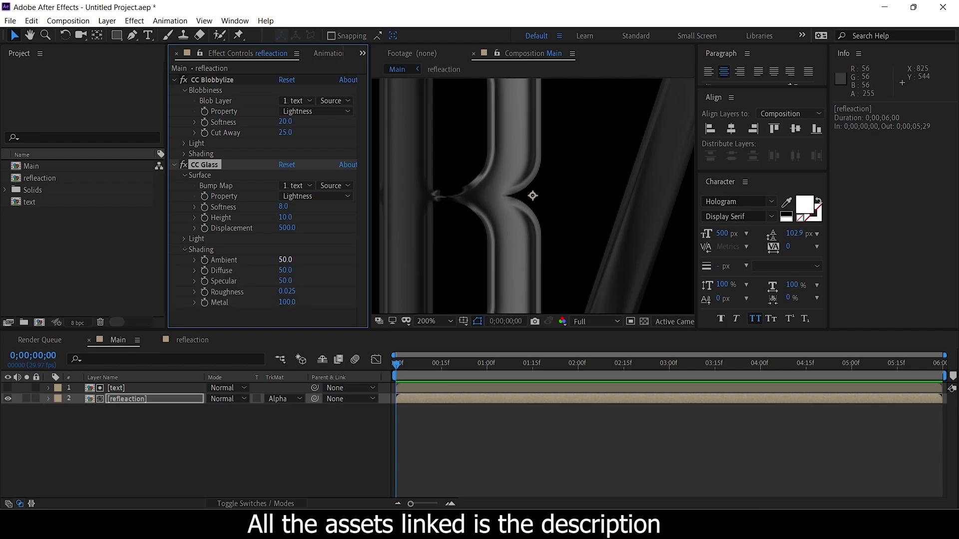
{"action": "left_click", "coordinate": [285, 260]}
{"action": "type", "text": "100"}
{"action": "key", "text": "Return"}
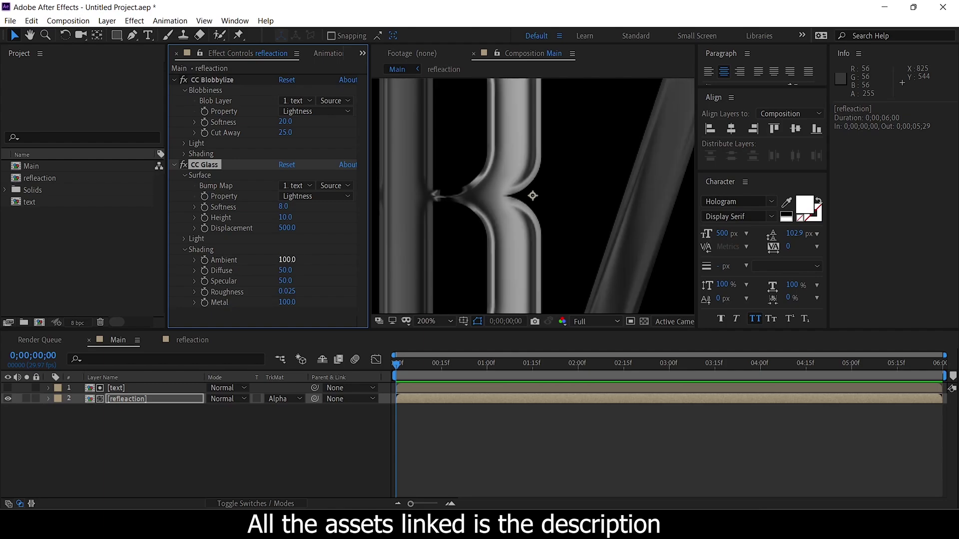
{"action": "scroll", "coordinate": [533, 195], "scroll_direction": "down", "scroll_amount": 3}
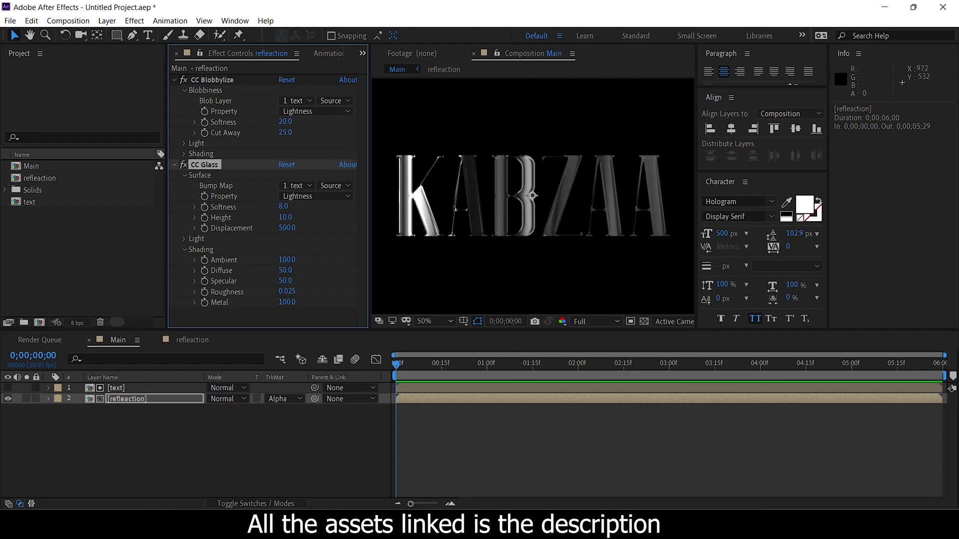
{"action": "left_click", "coordinate": [405, 365]}
{"action": "key", "text": "space"}
{"action": "key", "text": "space"}
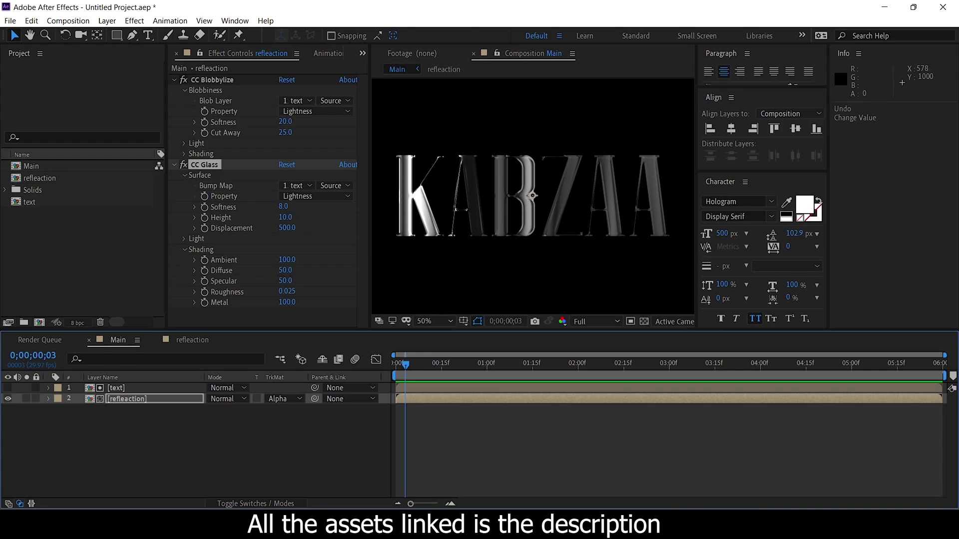
- Open the refleaction composition and show the Fractal Noise settings of its Metal layer
{"action": "left_click", "coordinate": [174, 165]}
{"action": "left_click", "coordinate": [173, 80]}
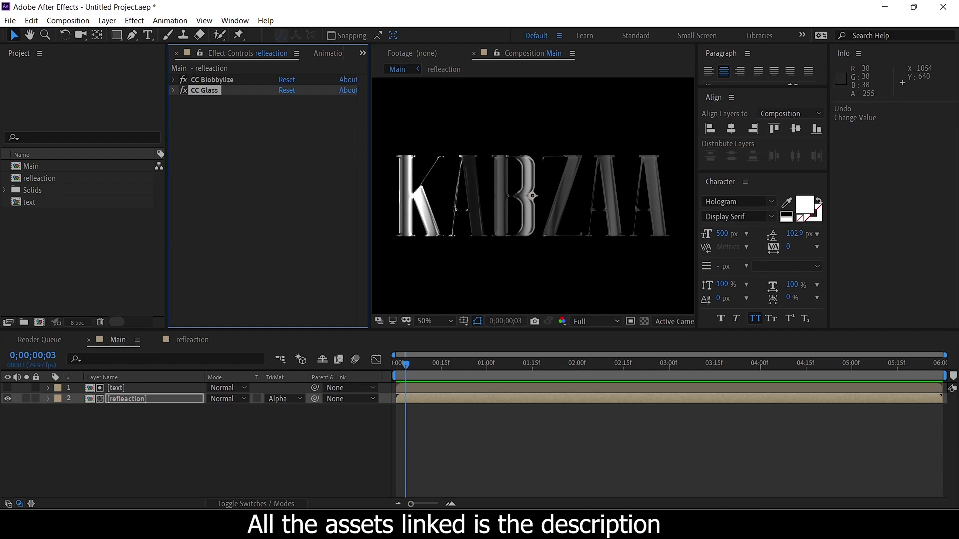
{"action": "left_click", "coordinate": [350, 444]}
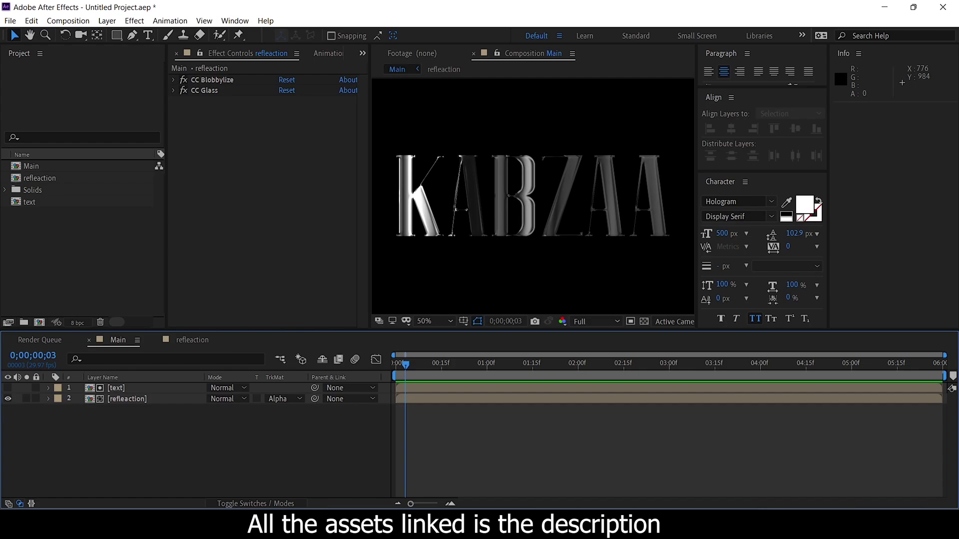
{"action": "double_click", "coordinate": [126, 399]}
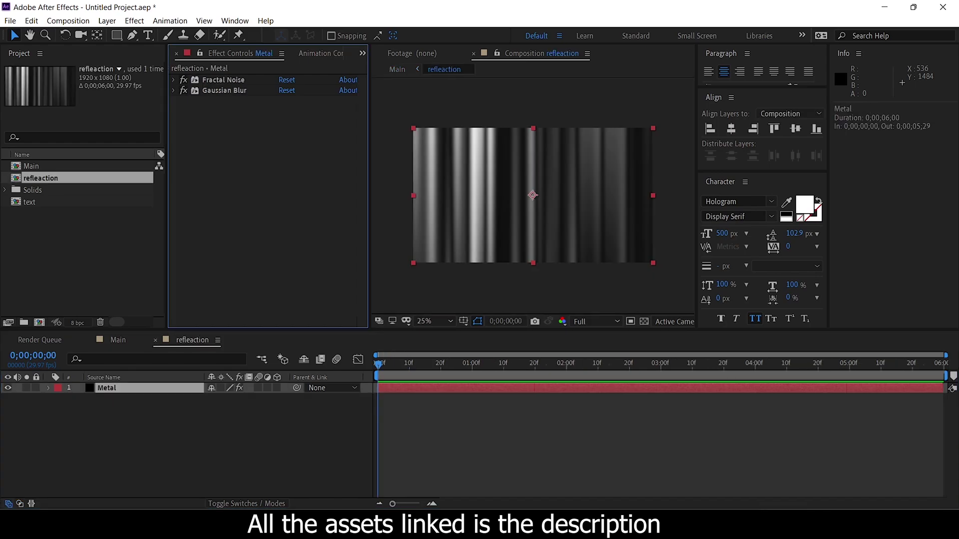
{"action": "left_click", "coordinate": [174, 79]}
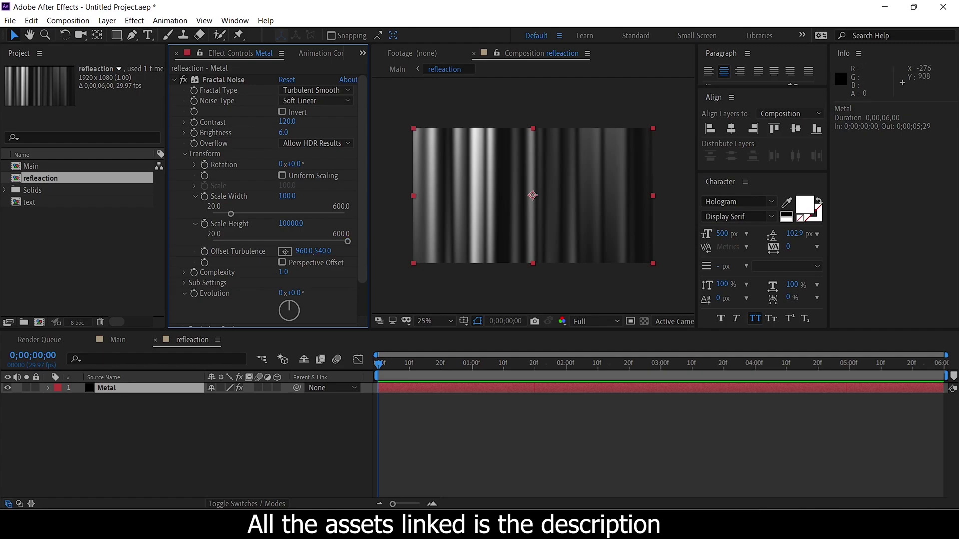
- Try shifting the Metal layer's offset turbulence horizontally, and restore its horizontal value to 960
{"action": "mouse_move", "coordinate": [304, 251]}
{"action": "left_mouse_down"}
{"action": "mouse_move", "coordinate": [354, 251]}
{"action": "mouse_move", "coordinate": [307, 251]}
{"action": "left_mouse_up"}
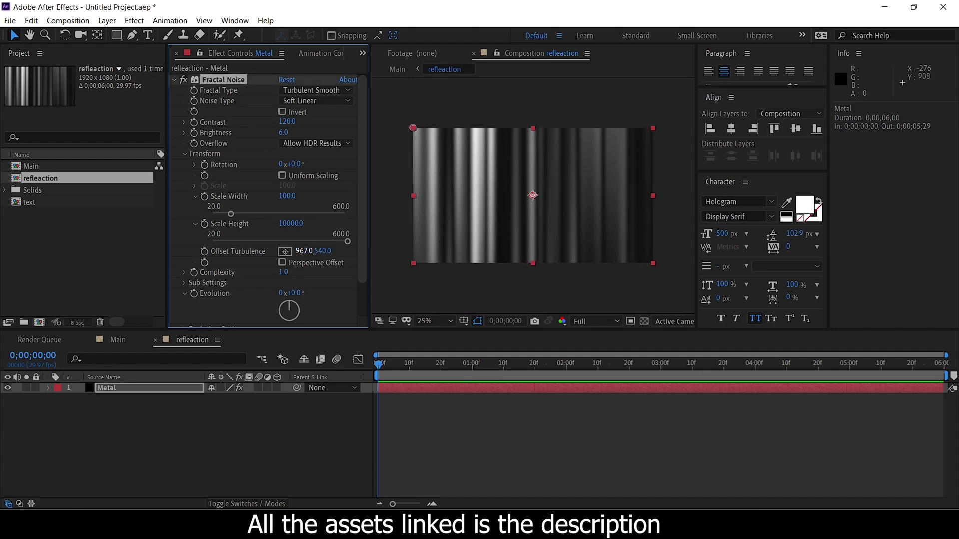
{"action": "left_click", "coordinate": [303, 251]}
{"action": "type", "text": "960"}
{"action": "key", "text": "Return"}
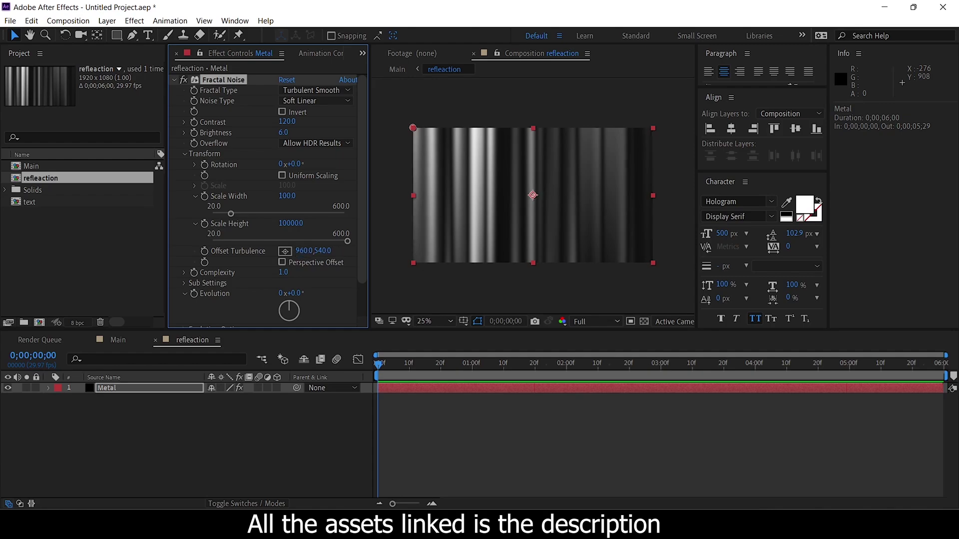
- Keyframe the Metal layer's offset turbulence horizontally from 960 at the first frame to a much higher value at 0;00;05;29, and preview the movement
{"action": "left_click", "coordinate": [204, 251]}
{"action": "left_click_drag", "start_coordinate": [378, 365], "coordinate": [941, 365]}
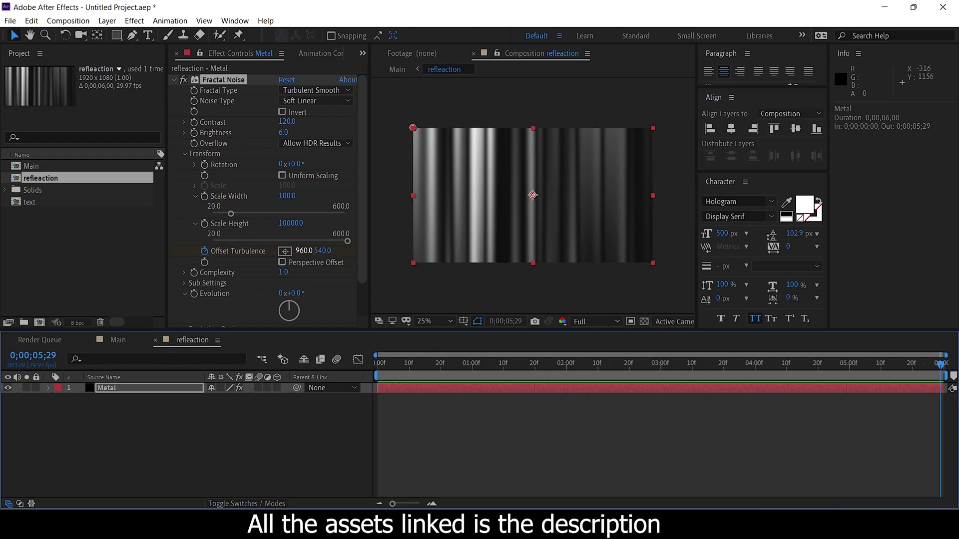
{"action": "left_click_drag", "start_coordinate": [303, 251], "coordinate": [823, 252]}
{"action": "key", "text": "Home"}
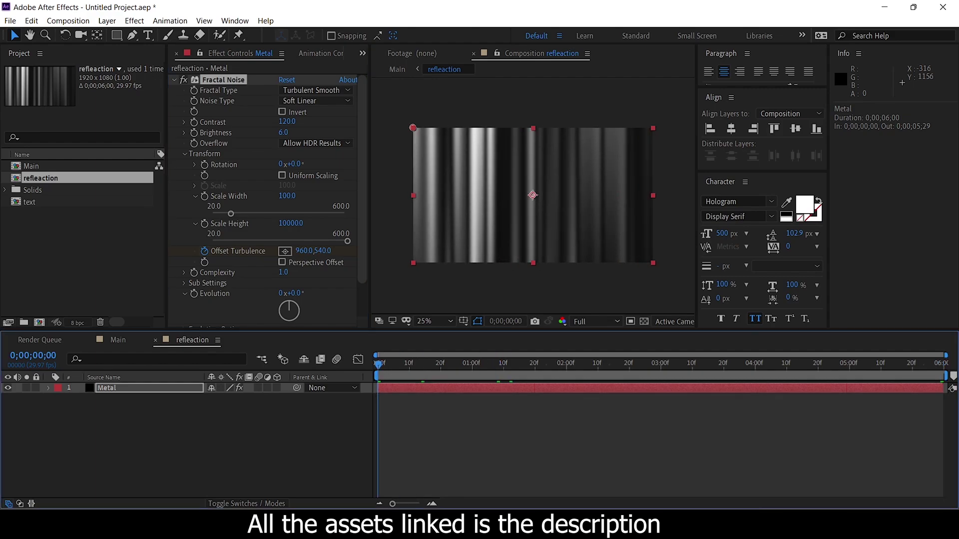
{"action": "key", "text": "space"}
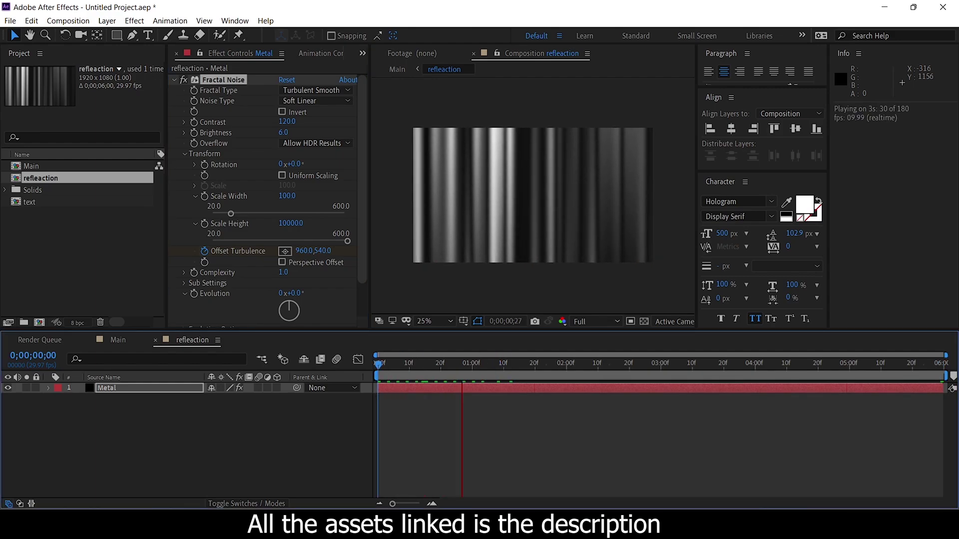
{"action": "key", "text": "space"}
{"action": "left_click", "coordinate": [268, 452]}
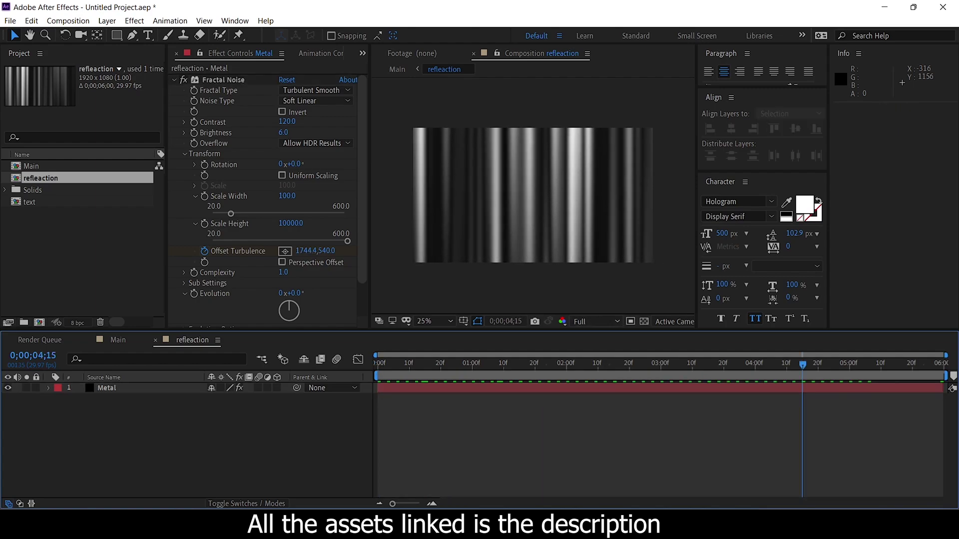
- Return to the Main composition and play back the moving reflections on the title
{"action": "key", "text": "Tab"}
{"action": "left_click", "coordinate": [202, 451]}
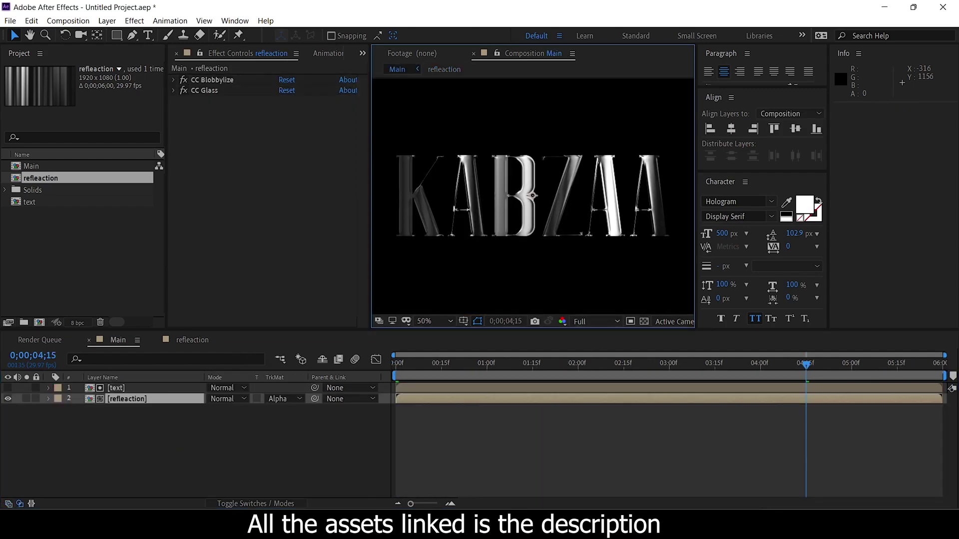
{"action": "scroll", "coordinate": [533, 196], "scroll_direction": "down", "scroll_amount": 2}
{"action": "key", "text": "space"}
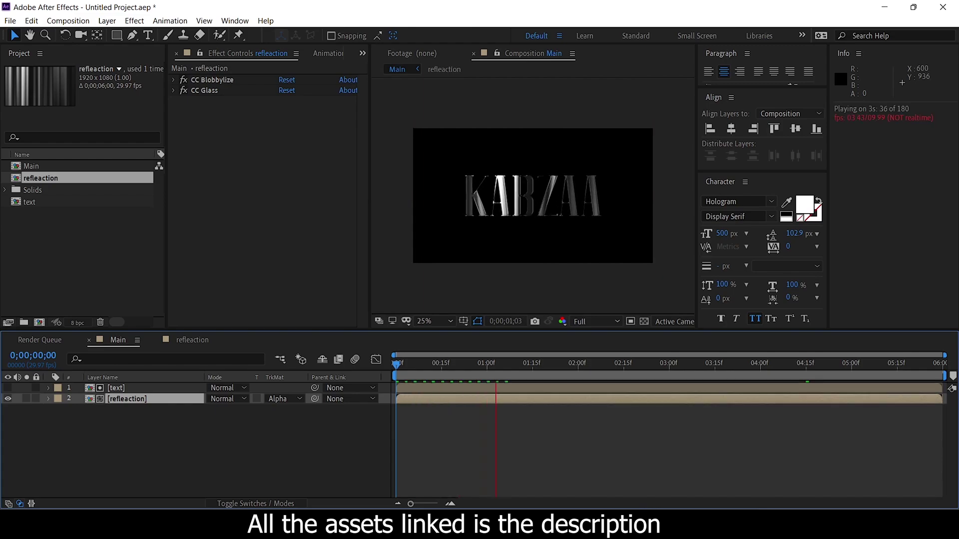
{"action": "key", "text": "space"}
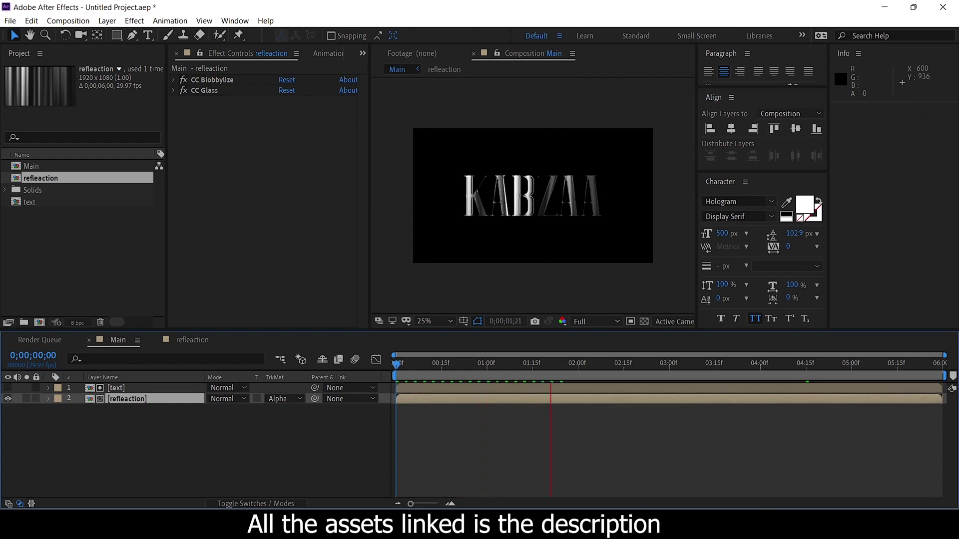
{"action": "scroll", "coordinate": [533, 195], "scroll_direction": "up", "scroll_amount": 2}
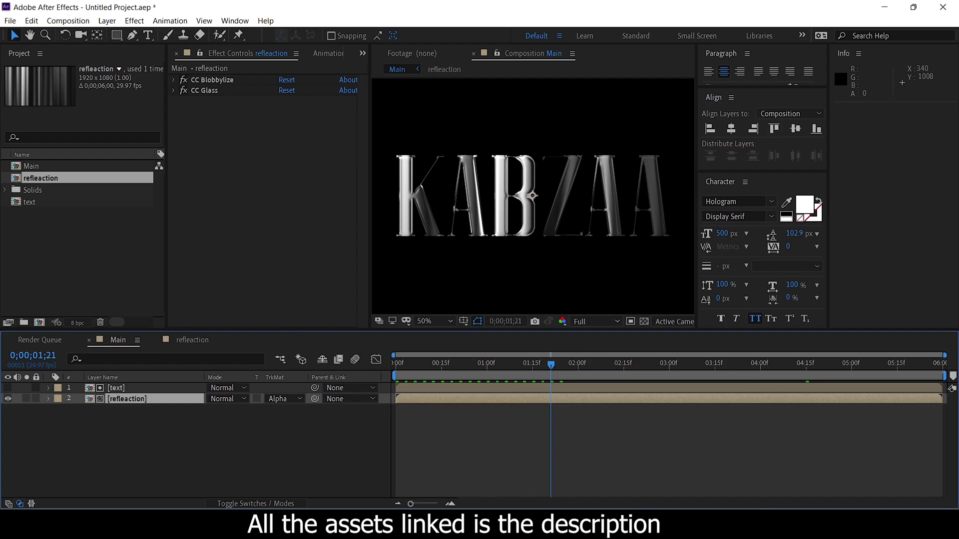
- Add a black solid above the Metal layer in the refleaction composition and rename it flame
{"action": "left_click", "coordinate": [192, 340]}
{"action": "right_click", "coordinate": [154, 421]}
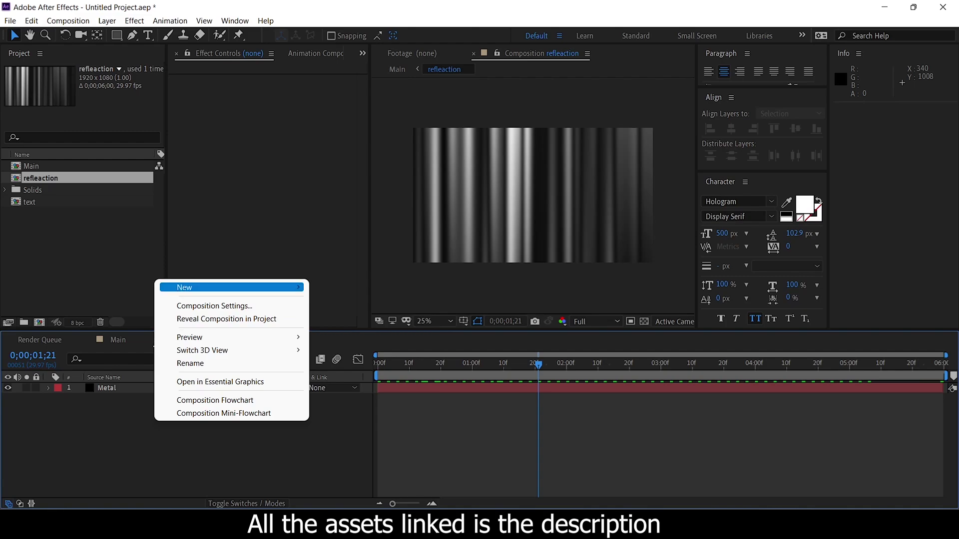
{"action": "mouse_move", "coordinate": [232, 288]}
{"action": "left_click", "coordinate": [339, 318]}
{"action": "left_click", "coordinate": [195, 253]}
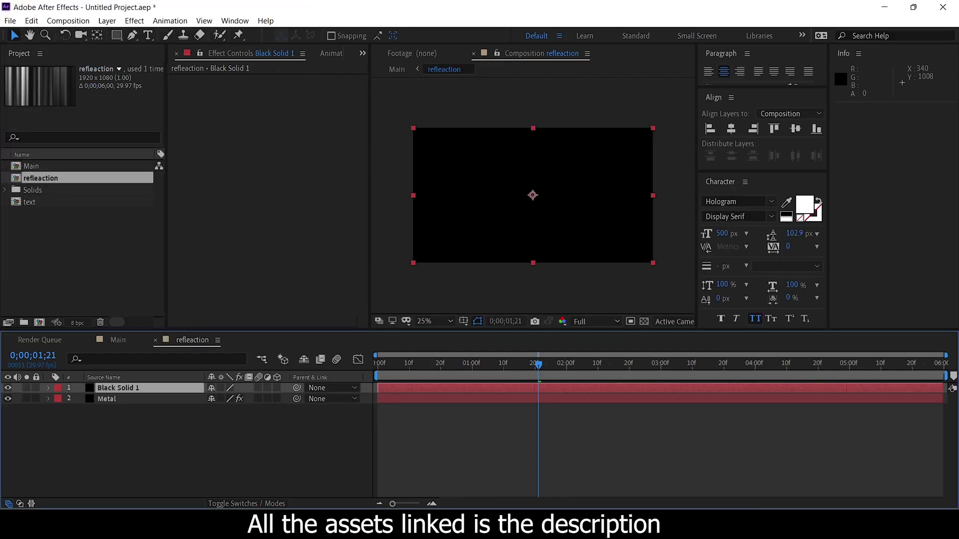
{"action": "key", "text": "Return"}
{"action": "type", "text": "flame"}
{"action": "key", "text": "Return"}
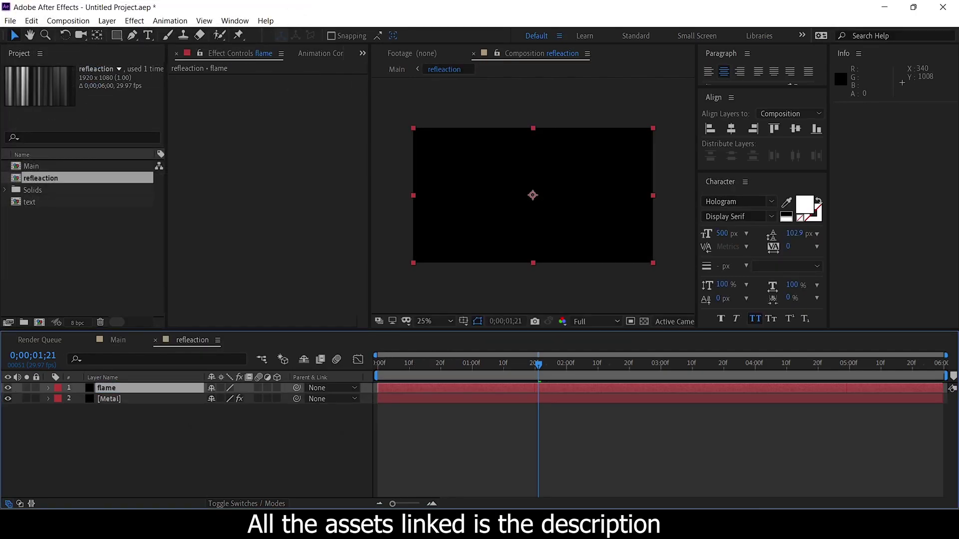
- Apply Fractal Noise to the flame layer with the Dynamic fractal type and Spline noise type
{"action": "left_click", "coordinate": [134, 21]}
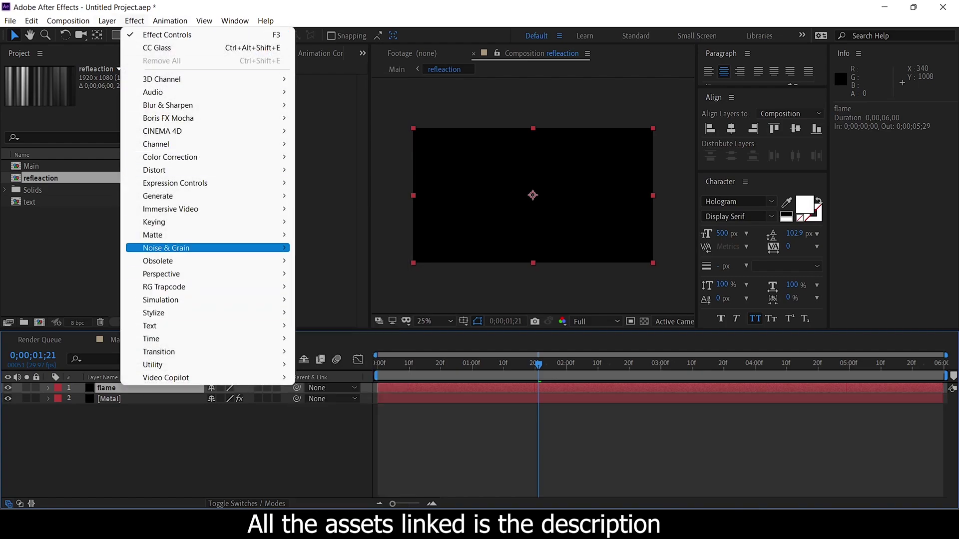
{"action": "mouse_move", "coordinate": [207, 248]}
{"action": "left_click", "coordinate": [336, 274]}
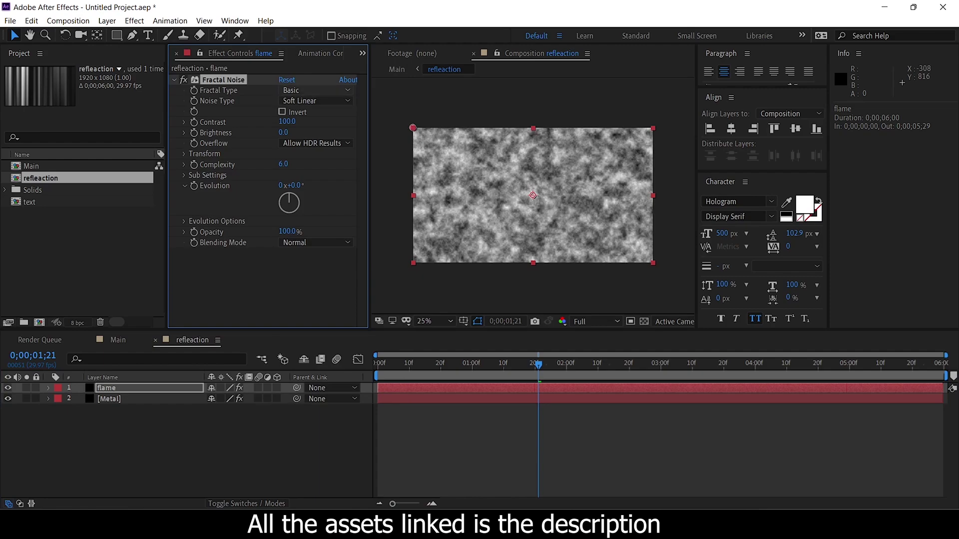
{"action": "left_click", "coordinate": [315, 90]}
{"action": "left_click", "coordinate": [315, 166]}
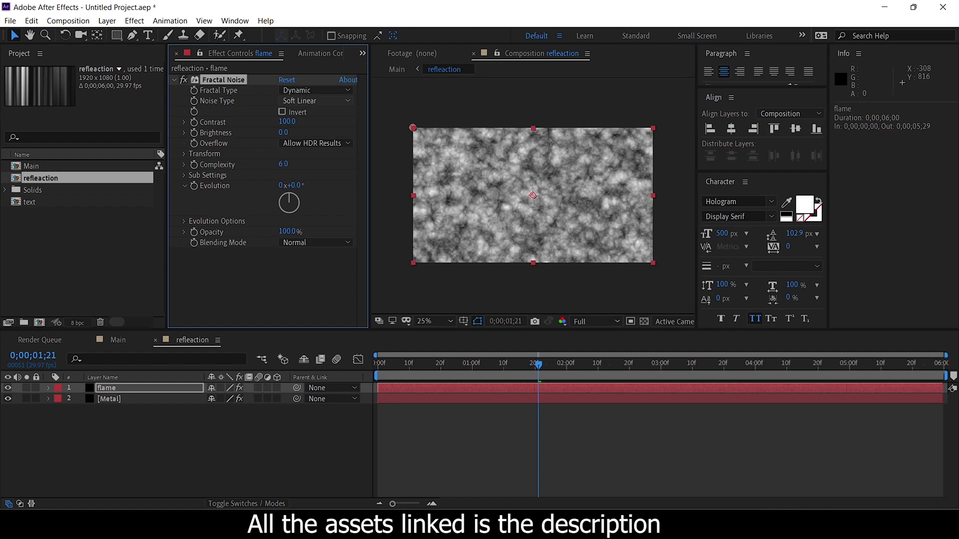
{"action": "left_click", "coordinate": [316, 100]}
{"action": "left_click", "coordinate": [310, 151]}
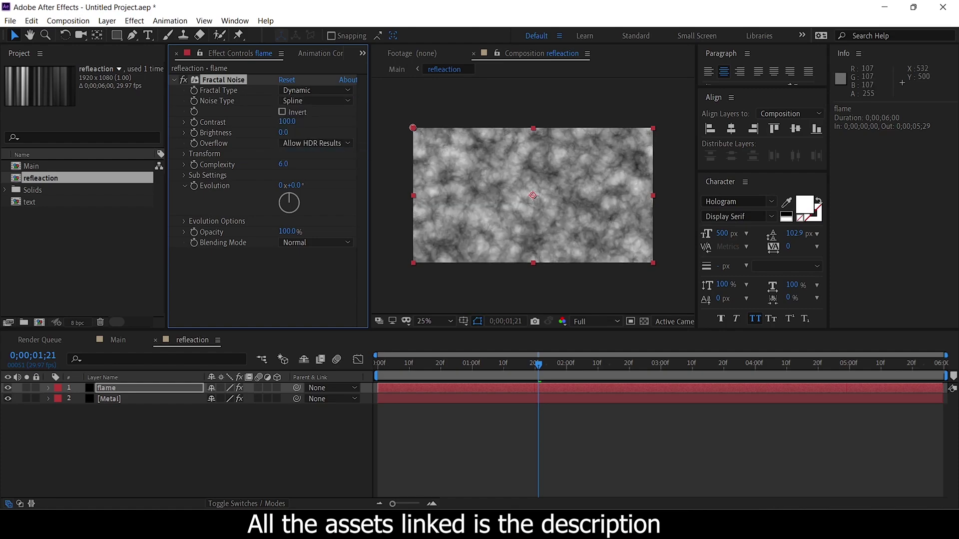
- Set the flame layer's Fractal Noise contrast to 150 and its brightness to -5
{"action": "scroll", "coordinate": [525, 191], "scroll_direction": "up", "scroll_amount": 3}
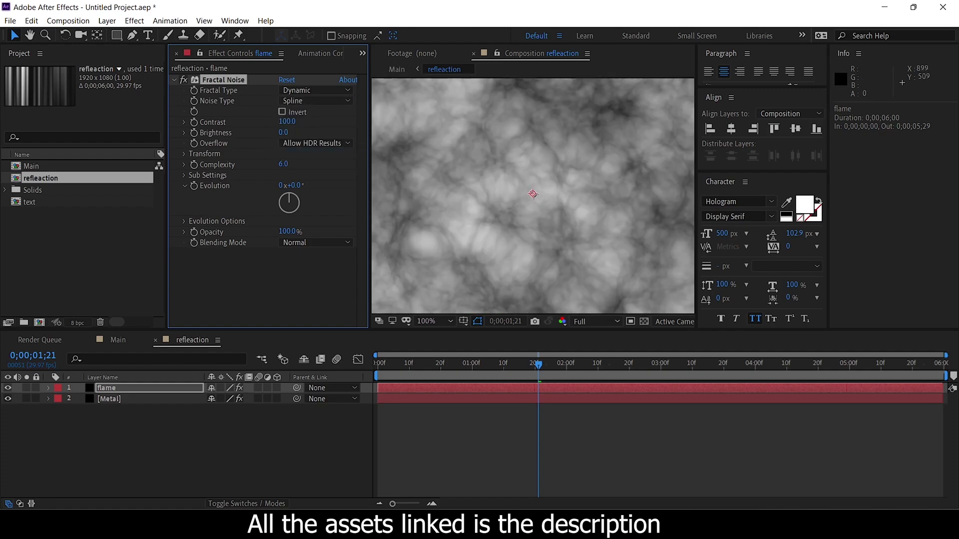
{"action": "scroll", "coordinate": [525, 190], "scroll_direction": "down", "scroll_amount": 1}
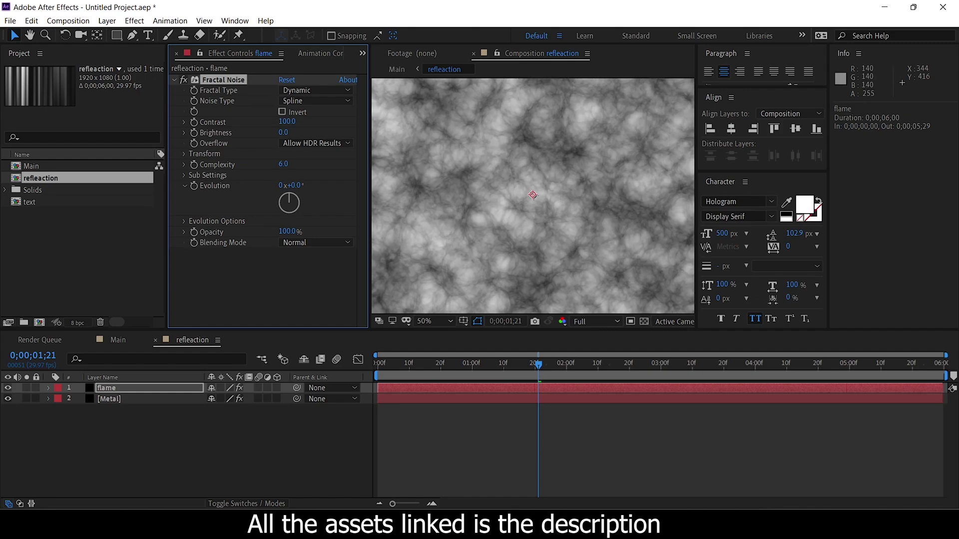
{"action": "left_click", "coordinate": [288, 122]}
{"action": "type", "text": "150"}
{"action": "key", "text": "Return"}
{"action": "key", "text": "comma"}
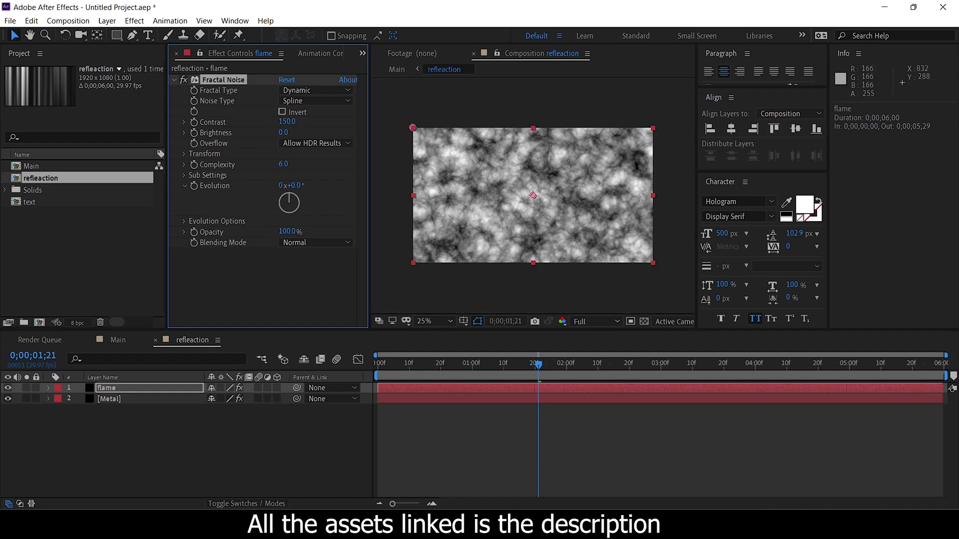
{"action": "left_click", "coordinate": [284, 132]}
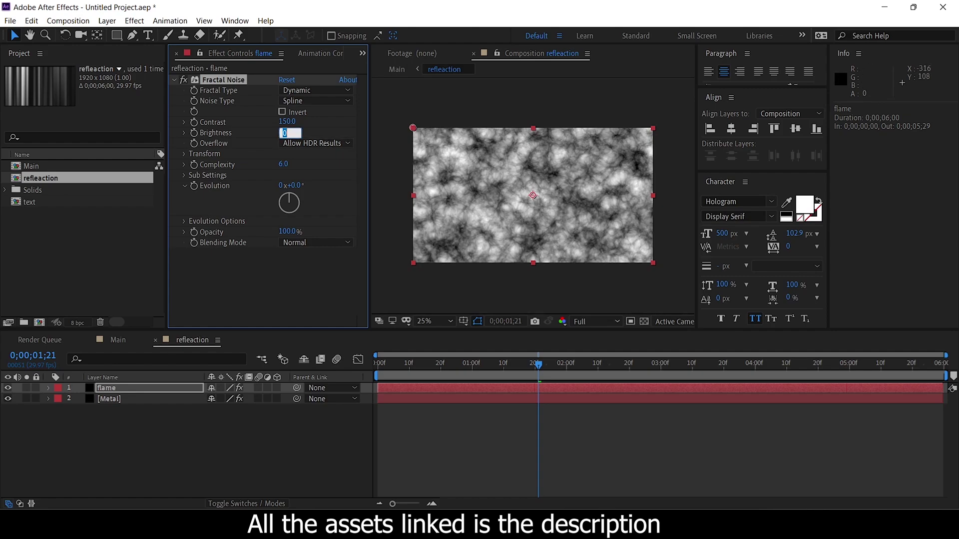
{"action": "type", "text": "-5"}
{"action": "key", "text": "Return"}
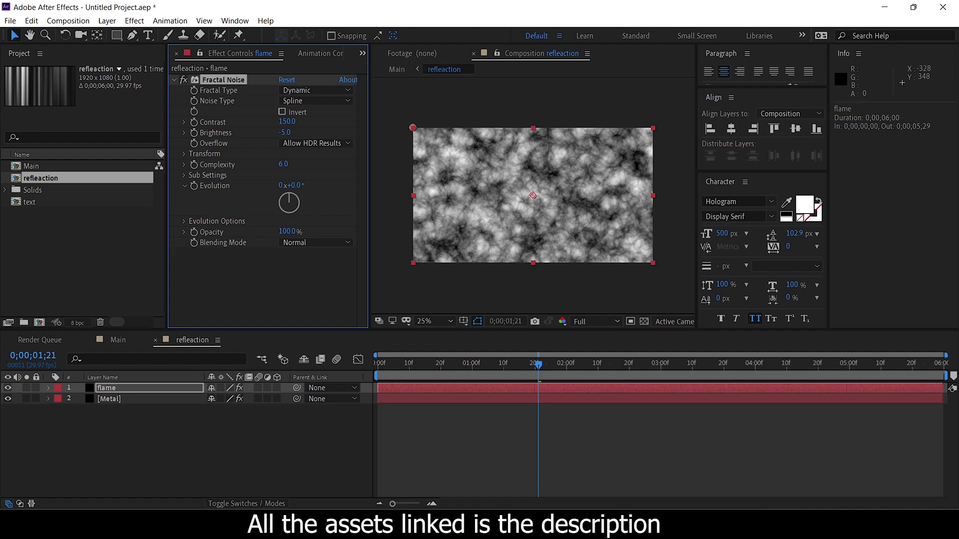
- Set the uniform scale of the flame layer's Fractal Noise to 120
{"action": "left_click", "coordinate": [184, 154]}
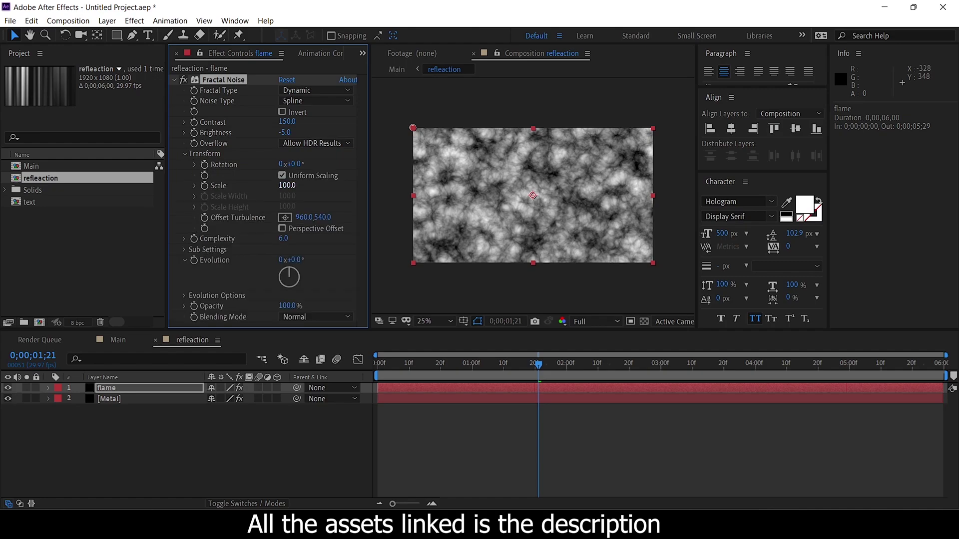
{"action": "left_click", "coordinate": [288, 186]}
{"action": "type", "text": "120"}
{"action": "key", "text": "Return"}
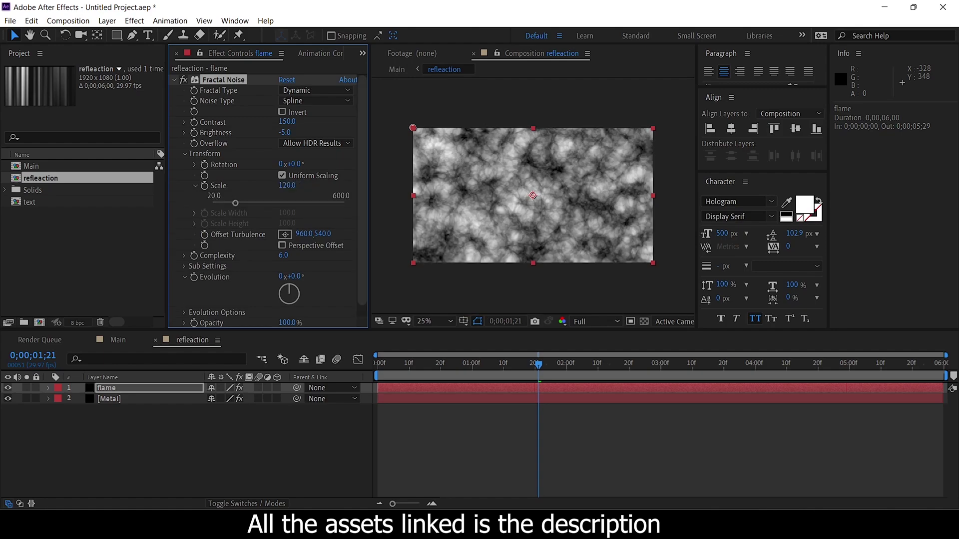
{"action": "left_click", "coordinate": [185, 154]}
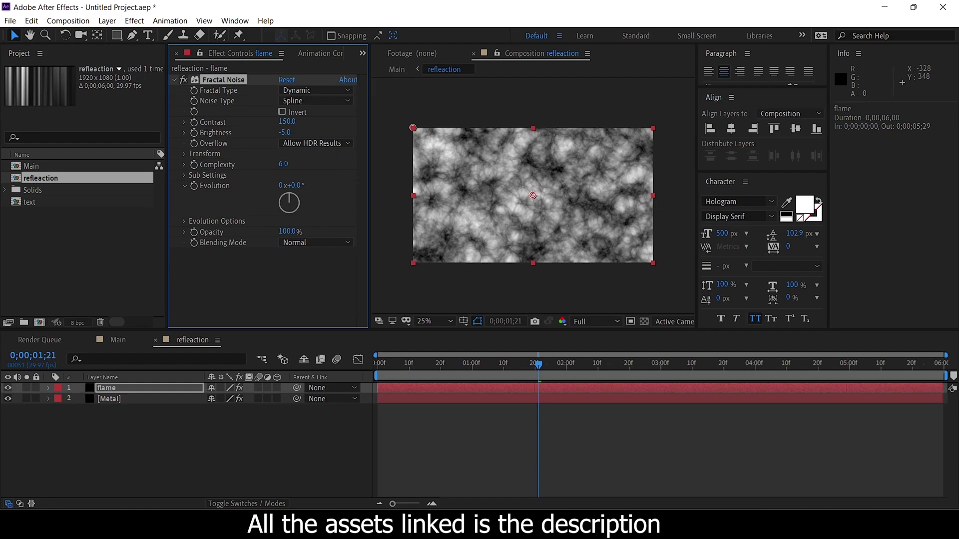
{"action": "left_click", "coordinate": [184, 165]}
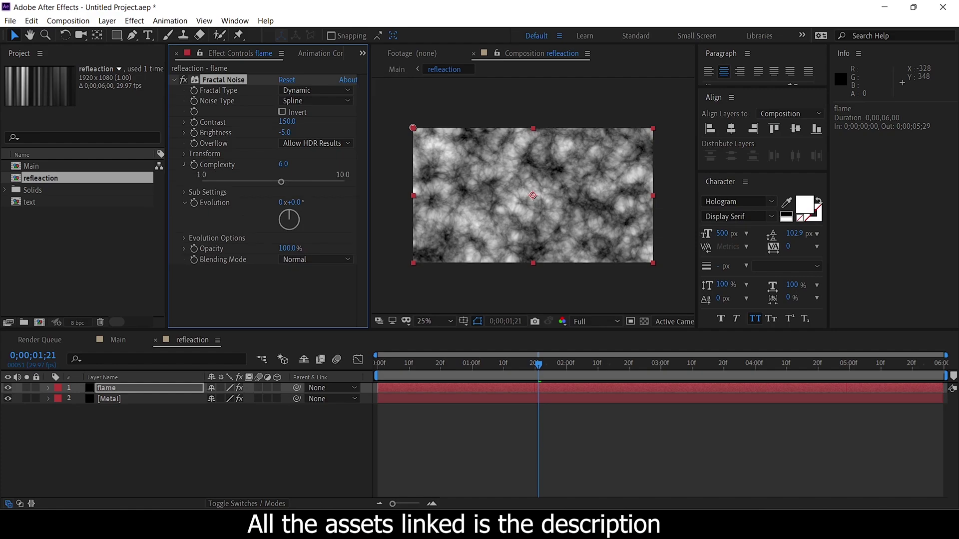
{"action": "left_click", "coordinate": [184, 165]}
{"action": "left_click", "coordinate": [185, 153]}
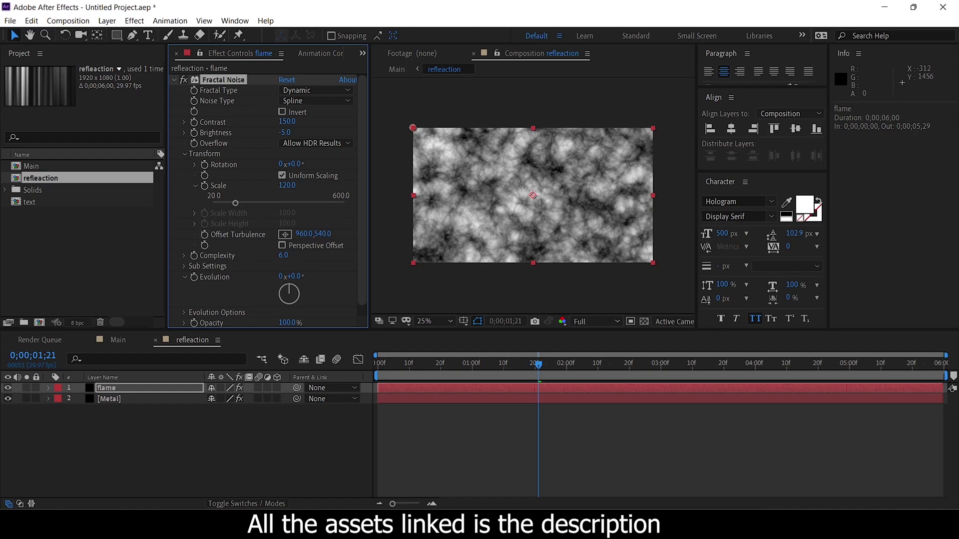
- Start keyframing the flame layer's Fractal Noise Offset Turbulence at the first frame of the composition
{"action": "left_click_drag", "start_coordinate": [538, 365], "coordinate": [378, 365]}
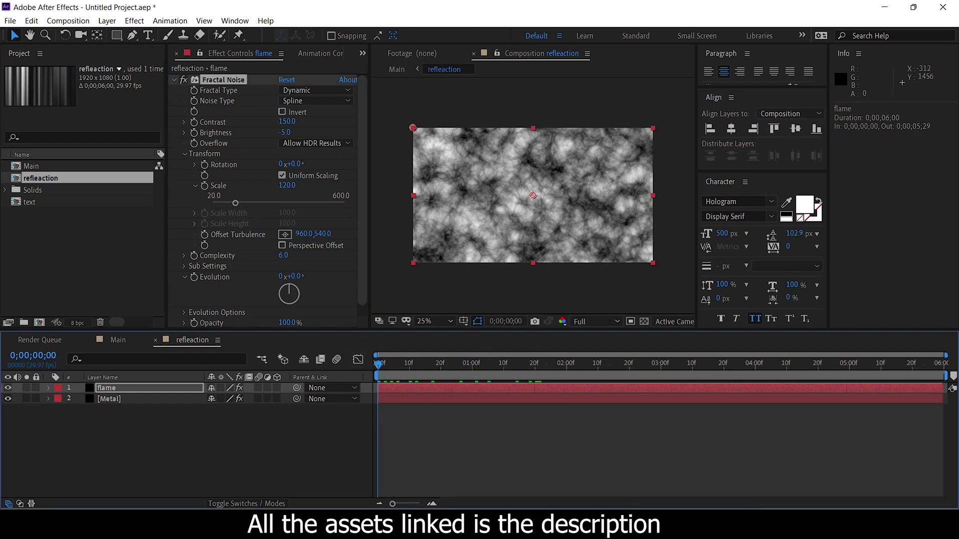
{"action": "left_click", "coordinate": [204, 235]}
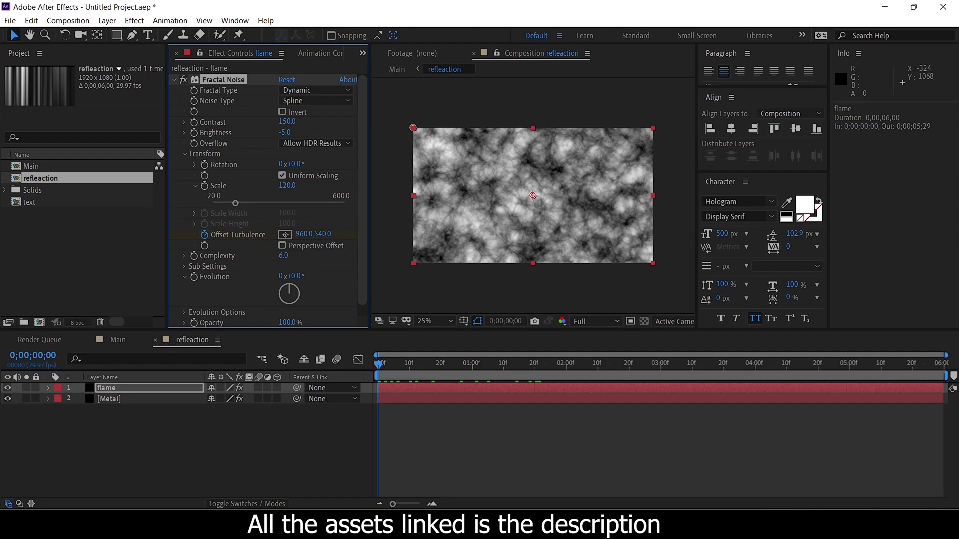
{"action": "left_click_drag", "start_coordinate": [322, 234], "coordinate": [106, 234]}
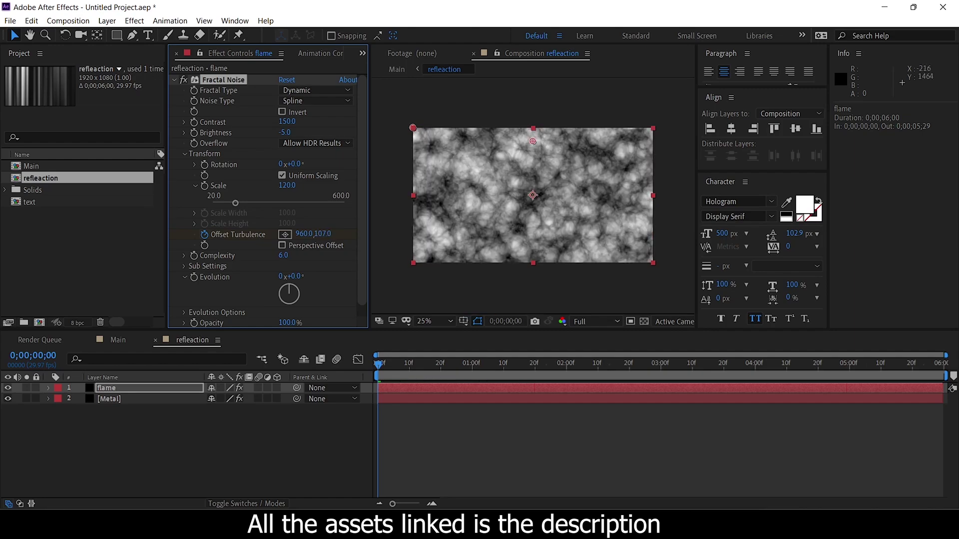
{"action": "key", "text": "ctrl+z"}
{"action": "key", "text": "ctrl+z"}
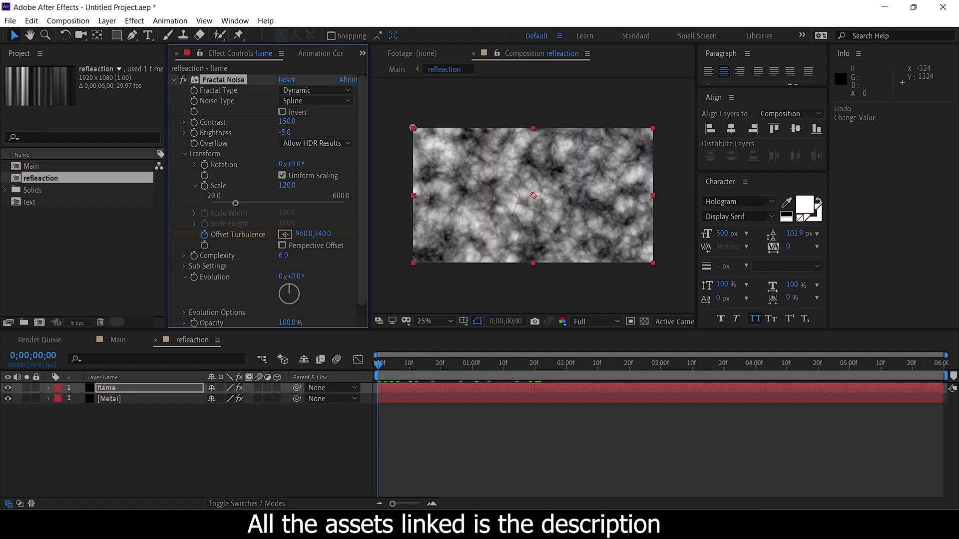
- Add an Offset Turbulence keyframe at 0;00;05;29 with a vertical value of -1841 and preview the flame layer's noise motion
{"action": "mouse_move", "coordinate": [378, 365]}
{"action": "left_mouse_down"}
{"action": "mouse_move", "coordinate": [523, 365]}
{"action": "mouse_move", "coordinate": [378, 365]}
{"action": "left_mouse_up"}
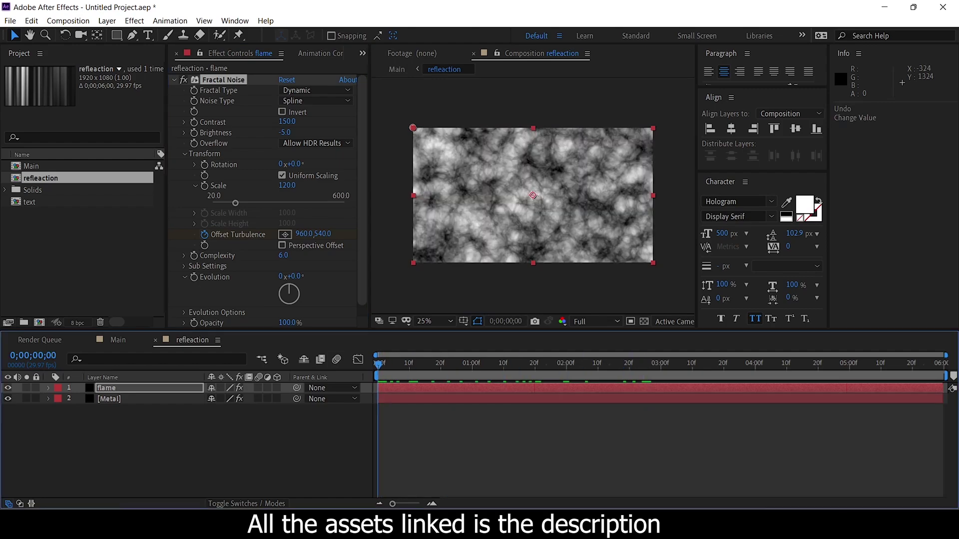
{"action": "left_click", "coordinate": [106, 388]}
{"action": "key", "text": "u"}
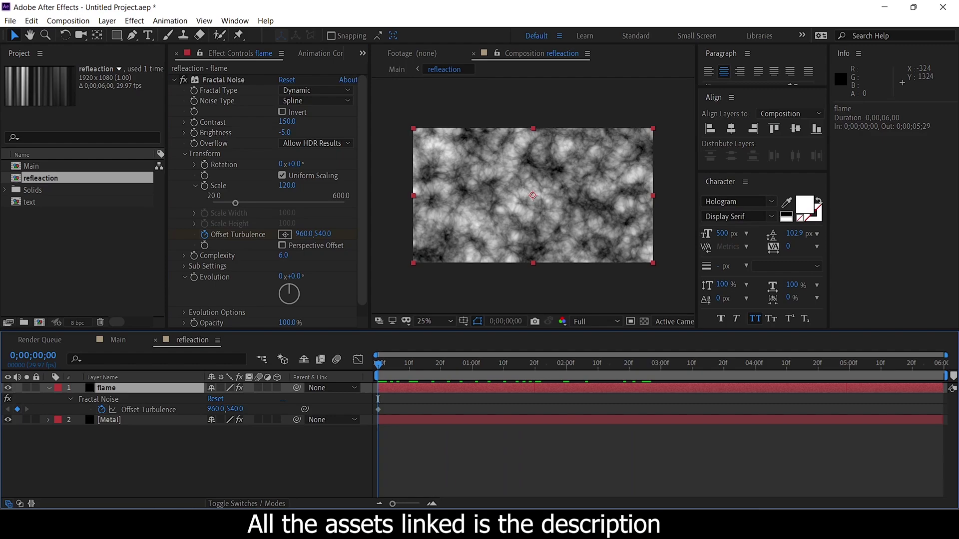
{"action": "key", "text": "space"}
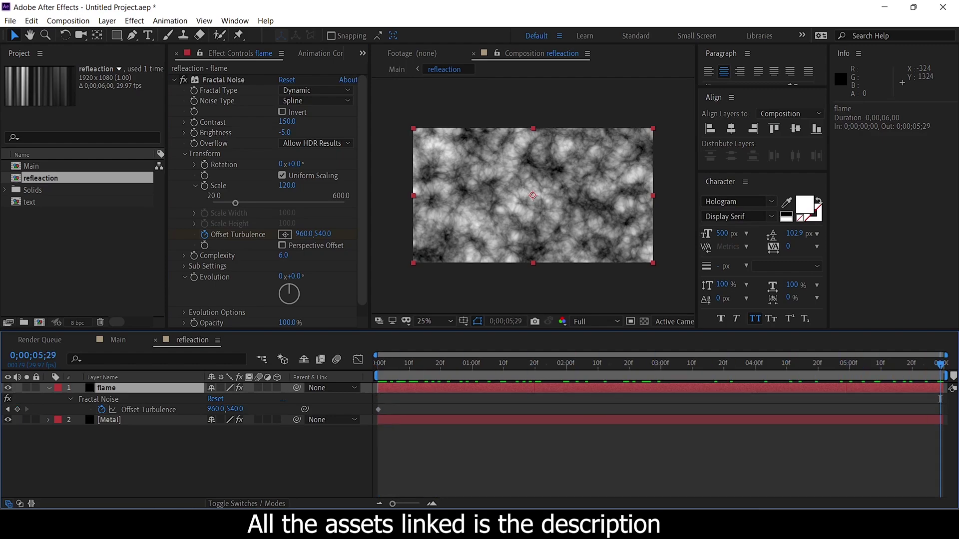
{"action": "left_click_drag", "start_coordinate": [322, 234], "coordinate": [5, 242]}
{"action": "left_click_drag", "start_coordinate": [254, 234], "coordinate": [245, 234]}
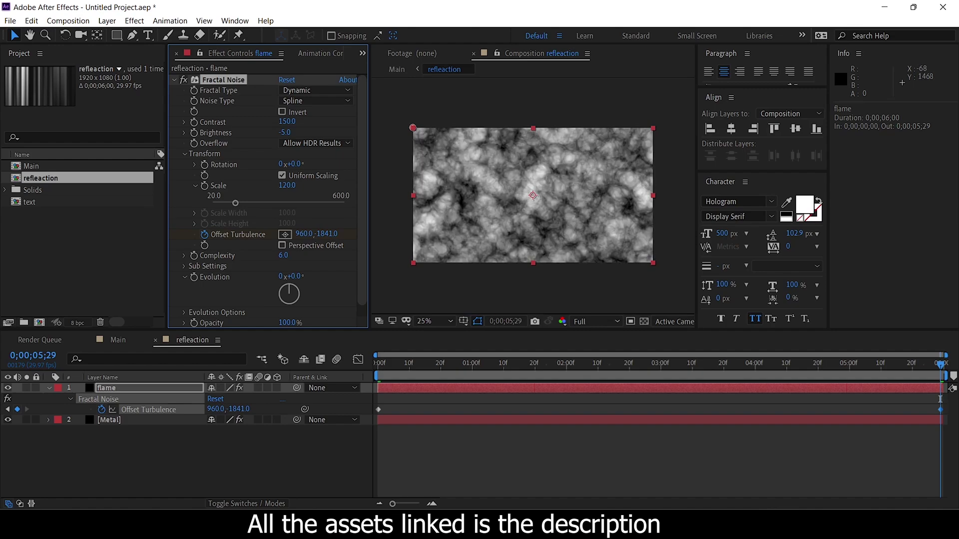
{"action": "left_click_drag", "start_coordinate": [493, 366], "coordinate": [377, 366]}
{"action": "key", "text": "space"}
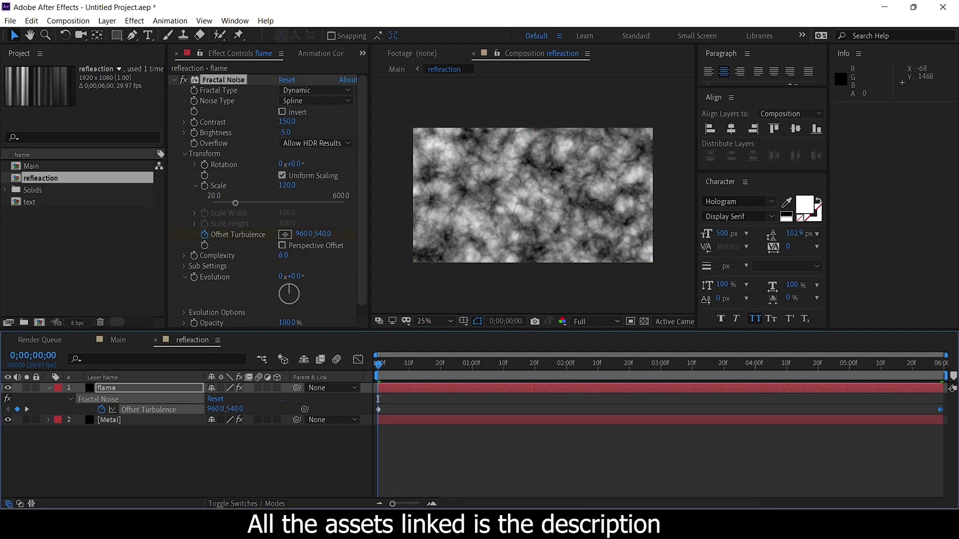
{"action": "key", "text": "space"}
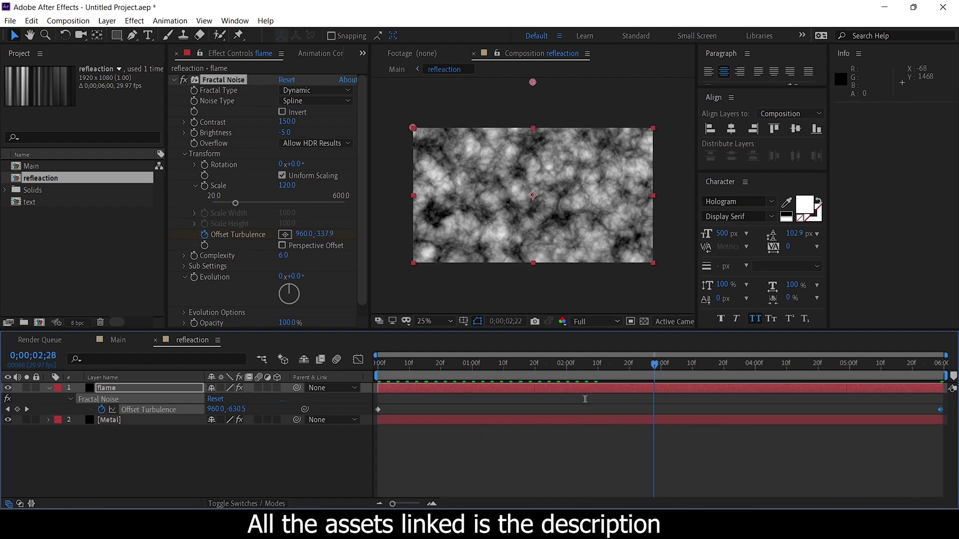
- Apply Turbulent Displace to the flame layer with the Turbulent Smoother displacement type
{"action": "left_click", "coordinate": [378, 399]}
{"action": "left_click", "coordinate": [173, 80]}
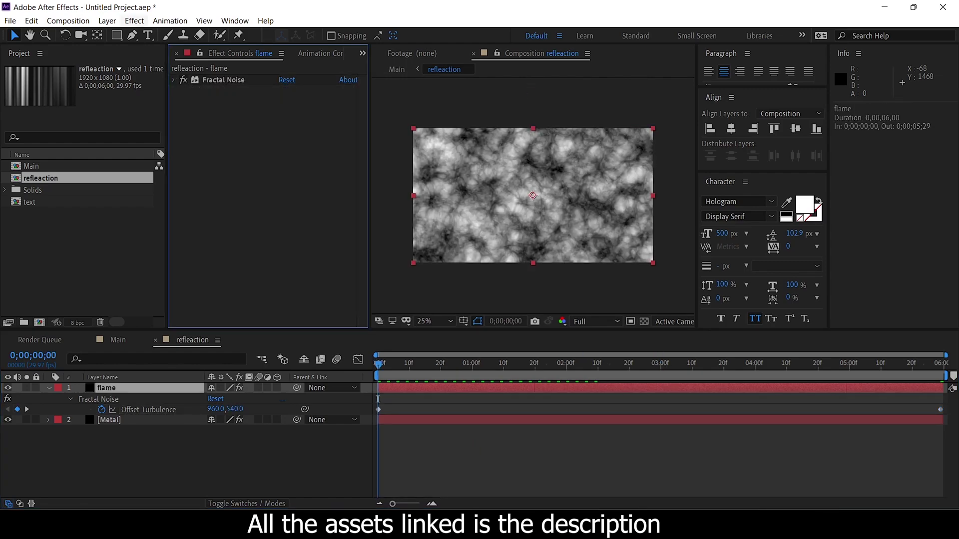
{"action": "left_click", "coordinate": [134, 20]}
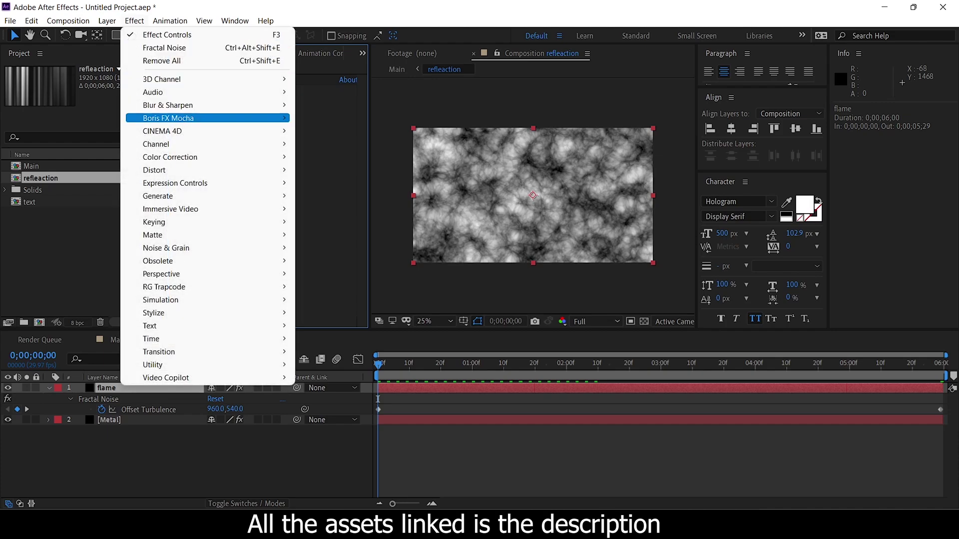
{"action": "mouse_move", "coordinate": [200, 170]}
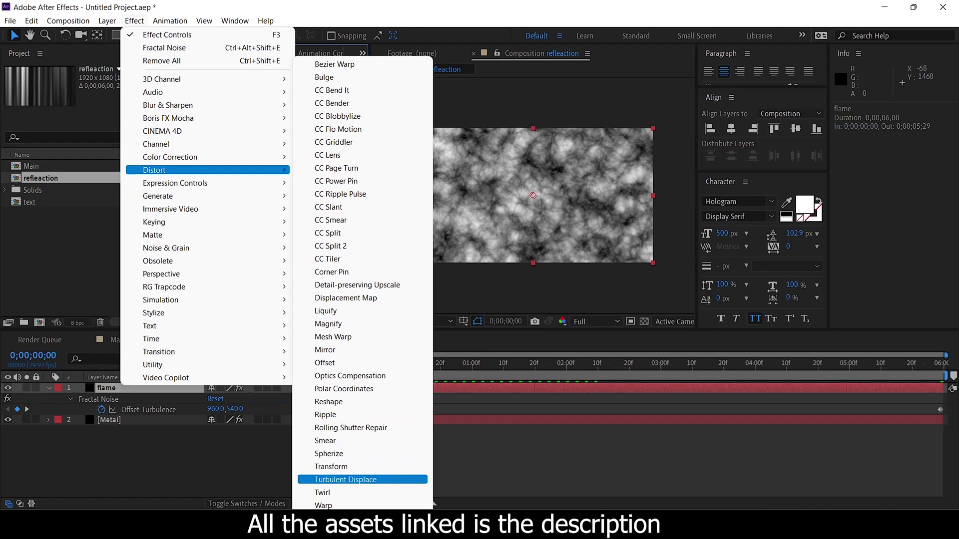
{"action": "left_click", "coordinate": [346, 480]}
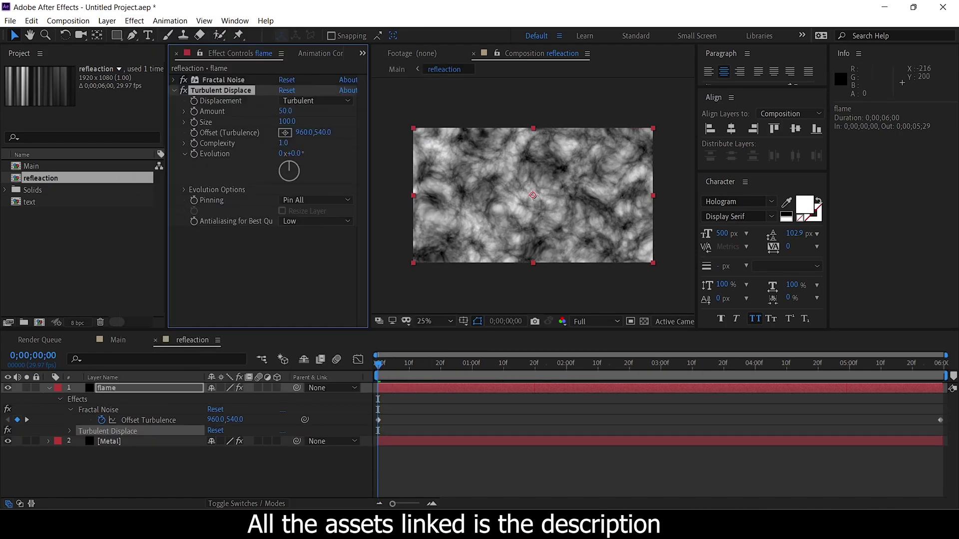
{"action": "left_click", "coordinate": [315, 101]}
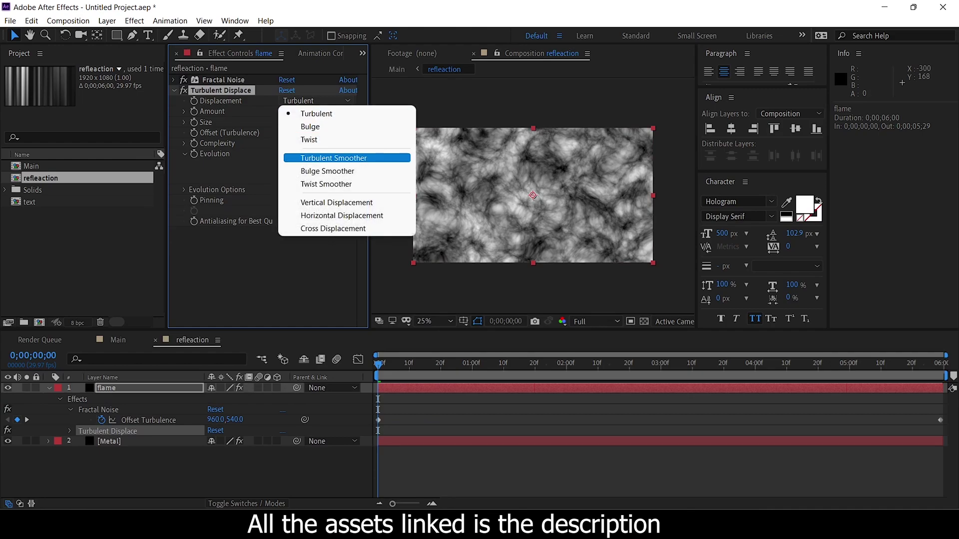
{"action": "left_click", "coordinate": [334, 158]}
- Set the flame layer's Turbulent Displace amount to 20 and its size to 50
{"action": "left_click", "coordinate": [285, 111]}
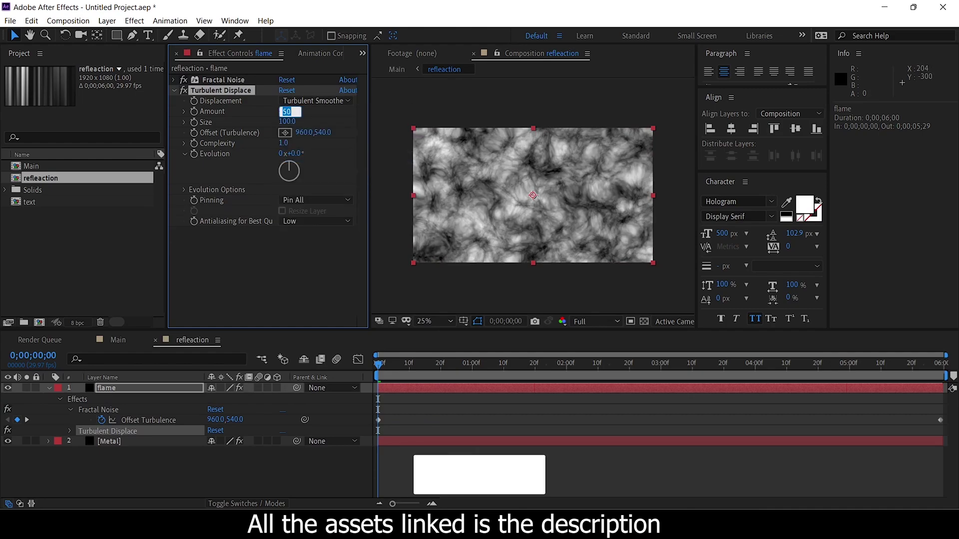
{"action": "type", "text": "20"}
{"action": "key", "text": "Tab"}
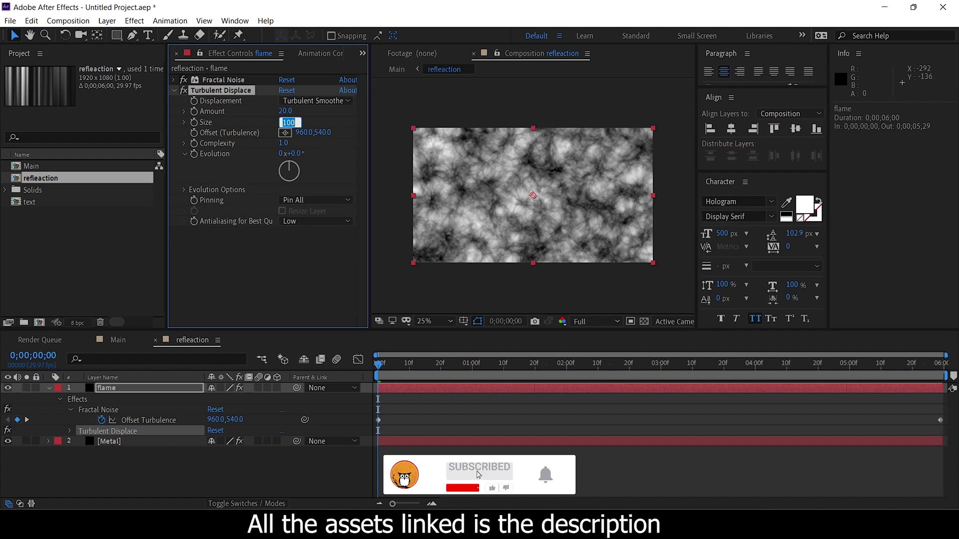
{"action": "type", "text": "50"}
{"action": "key", "text": "Return"}
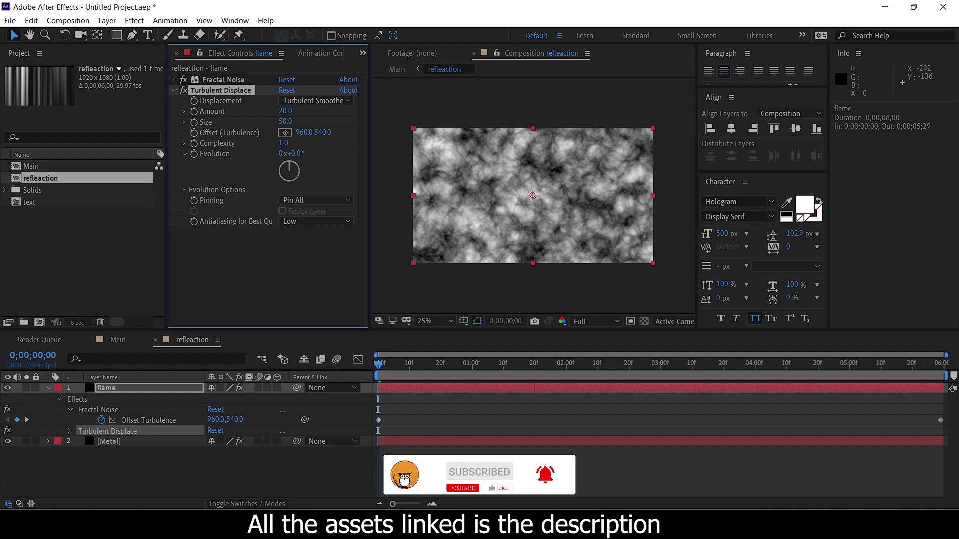
- Keyframe the Turbulent Displace Offset from the first frame to a vertical value of -1850 at 0;00;05;29
{"action": "left_click", "coordinate": [193, 133]}
{"action": "key", "text": "End"}
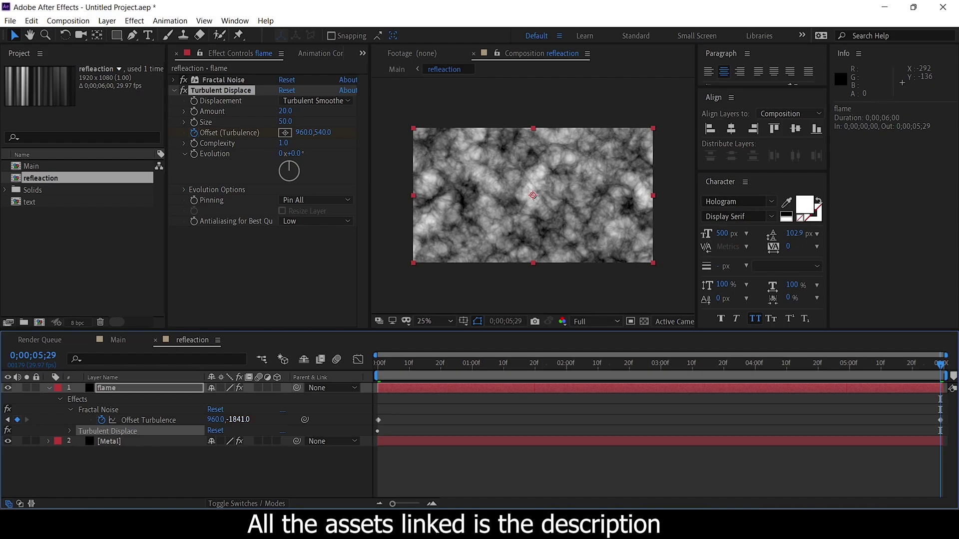
{"action": "left_click", "coordinate": [322, 132]}
{"action": "type", "text": "-"}
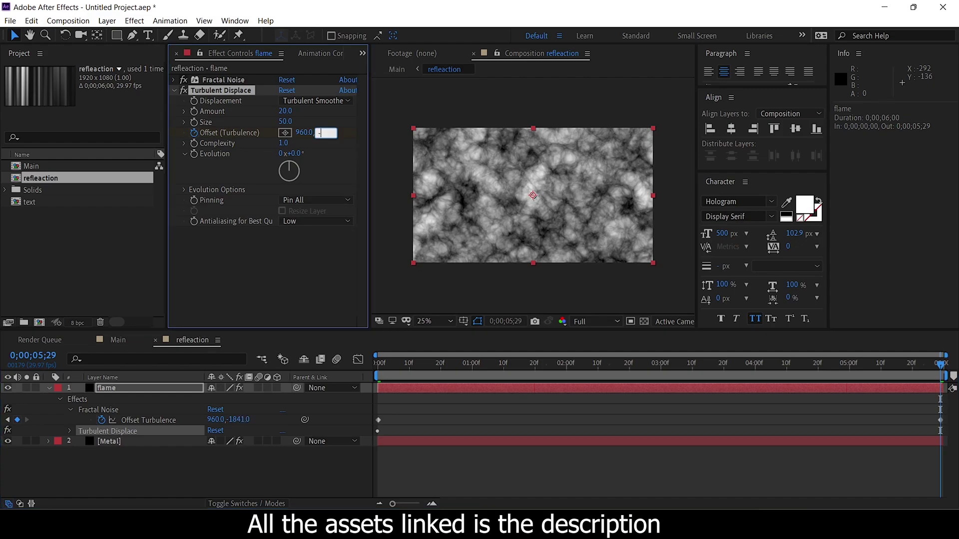
{"action": "type", "text": "1850"}
{"action": "key", "text": "Return"}
- Check the flame noise at about 0;00;02;18 and set the Turbulent Displace amount to 30
{"action": "left_click_drag", "start_coordinate": [378, 365], "coordinate": [623, 365]}
{"action": "left_click", "coordinate": [285, 111]}
{"action": "type", "text": "30"}
{"action": "key", "text": "Return"}
{"action": "key", "text": "alt+Tab"}
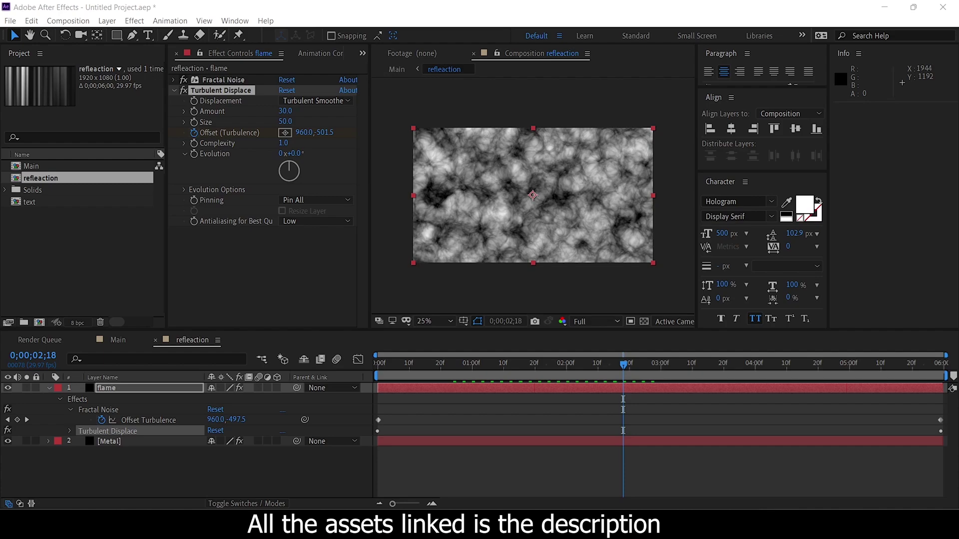
- Go to the last frame and duplicate the Turbulent Displace effect on the flame layer
{"action": "left_click_drag", "start_coordinate": [623, 365], "coordinate": [940, 364]}
{"action": "left_click", "coordinate": [265, 274]}
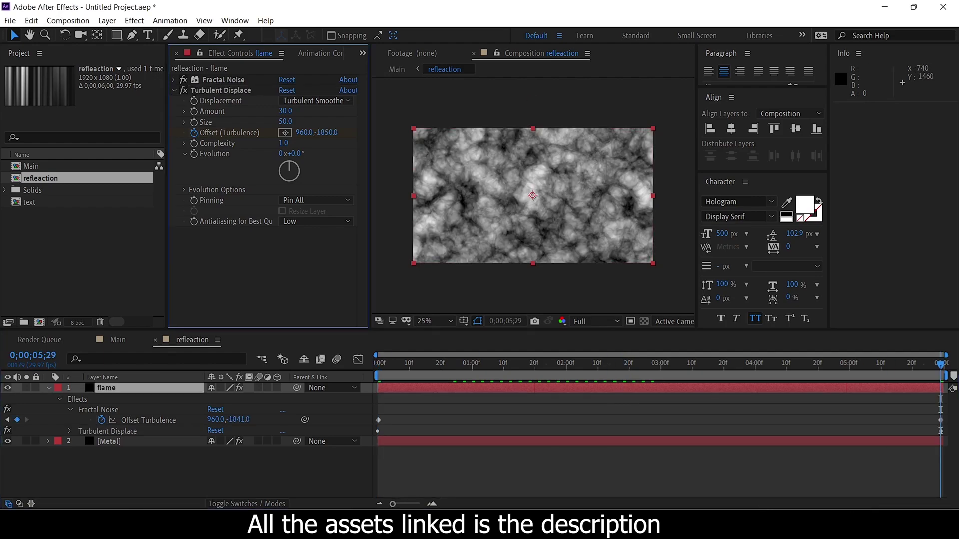
{"action": "left_click", "coordinate": [173, 91]}
{"action": "left_click", "coordinate": [173, 90]}
{"action": "left_click", "coordinate": [173, 91]}
{"action": "left_click", "coordinate": [221, 90]}
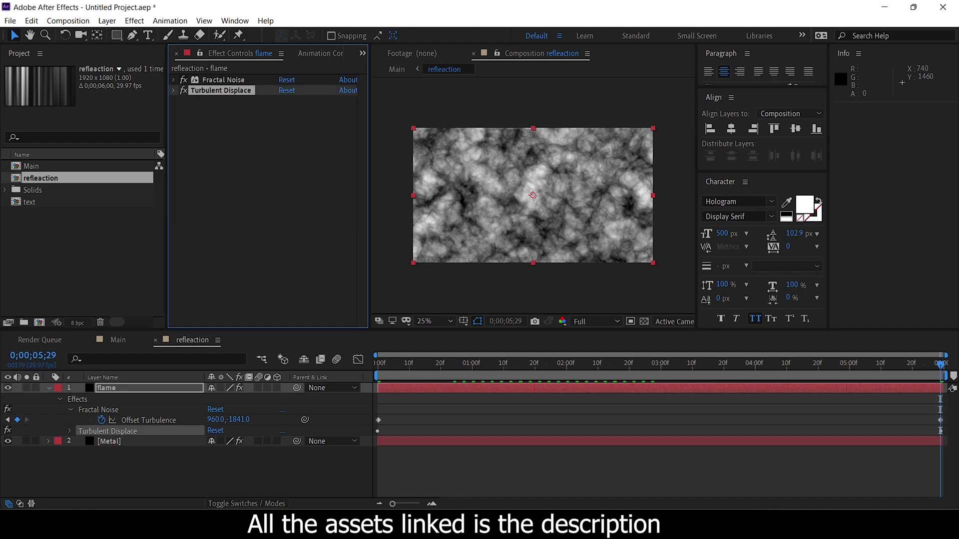
{"action": "key", "text": "ctrl+d"}
- Set the duplicated Turbulent Displace effect's amount to 50 and size to 100, and preview the motion from the start
{"action": "left_click", "coordinate": [285, 122]}
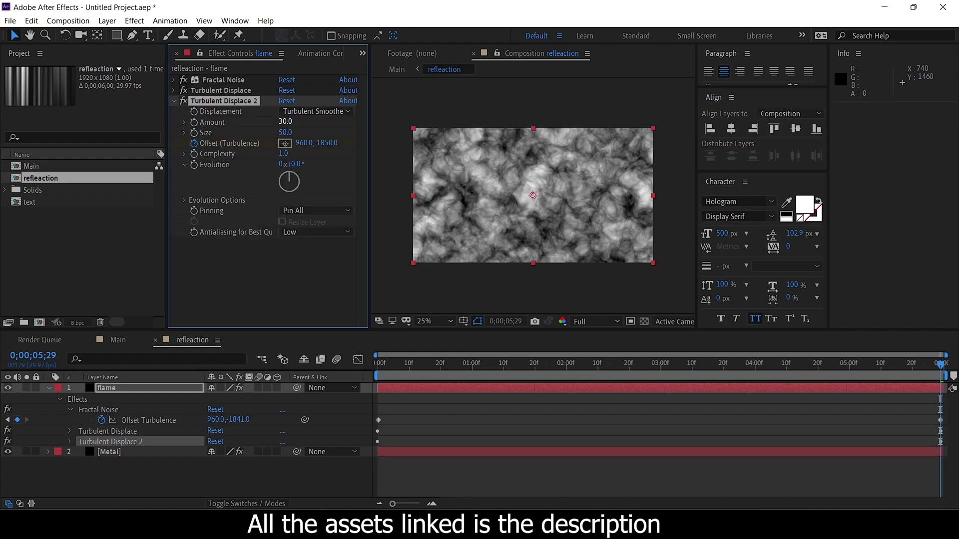
{"action": "left_click", "coordinate": [285, 122]}
{"action": "type", "text": "50"}
{"action": "key", "text": "Return"}
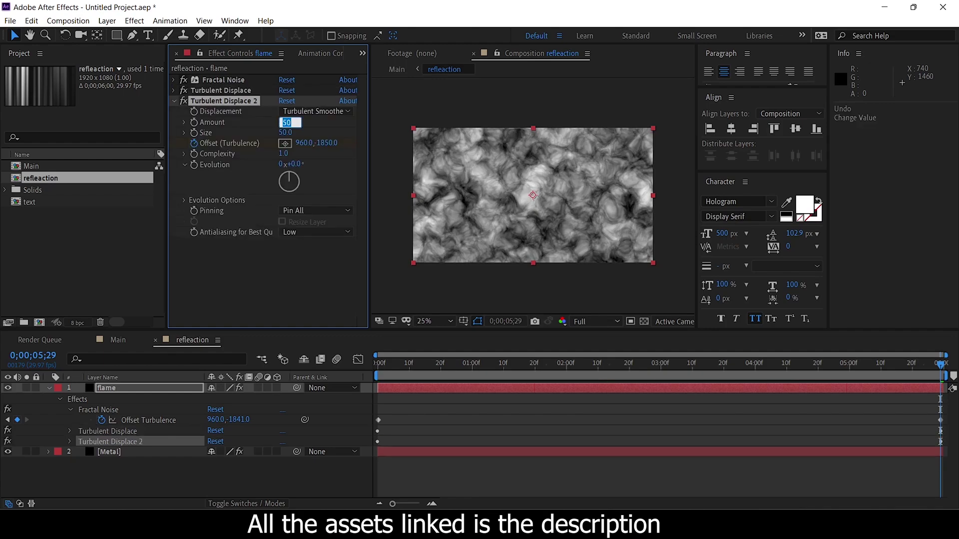
{"action": "left_click", "coordinate": [322, 124]}
{"action": "left_click", "coordinate": [285, 133]}
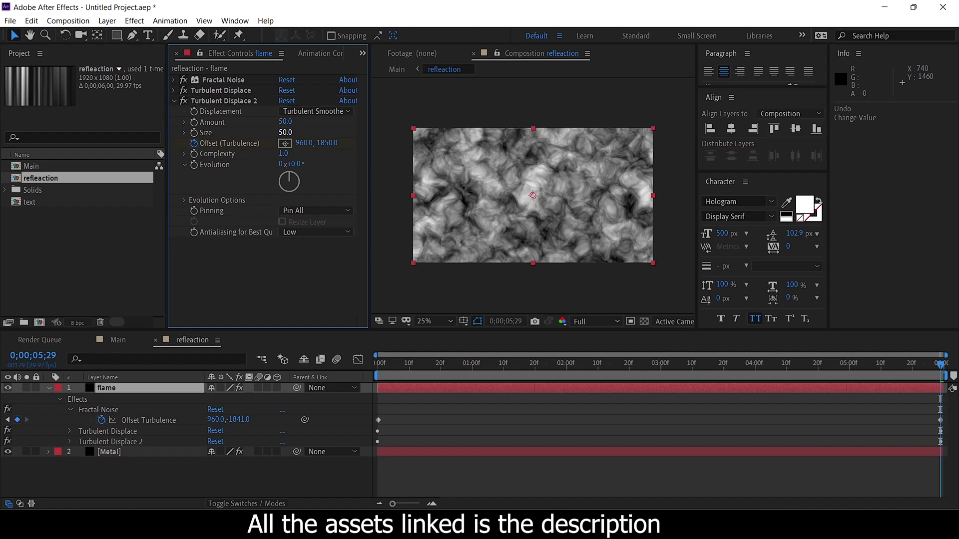
{"action": "left_click", "coordinate": [285, 132]}
{"action": "type", "text": "100"}
{"action": "key", "text": "Return"}
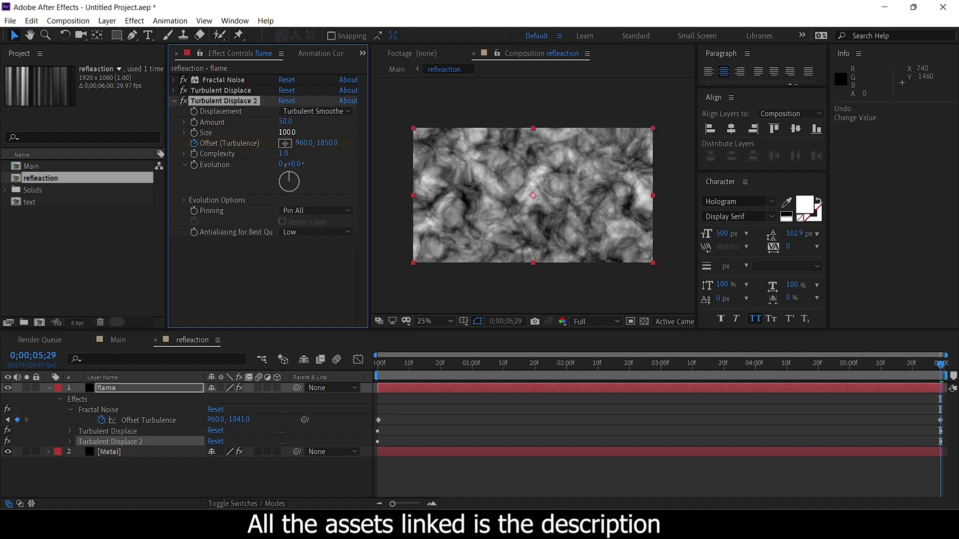
{"action": "left_click", "coordinate": [378, 365]}
{"action": "key", "text": "space"}
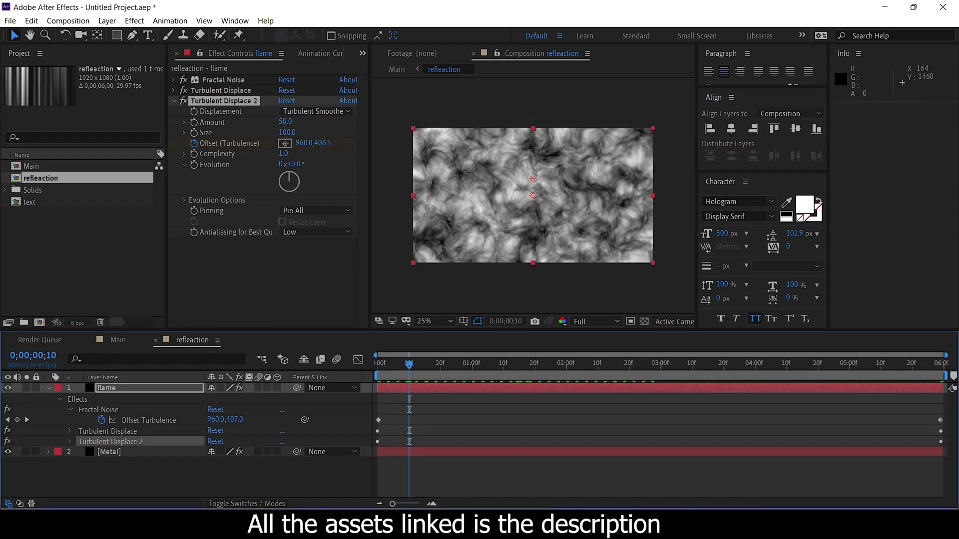
- Apply the Video Copilot VC Color Vibrance effect to the flame layer
{"action": "left_click", "coordinate": [106, 389]}
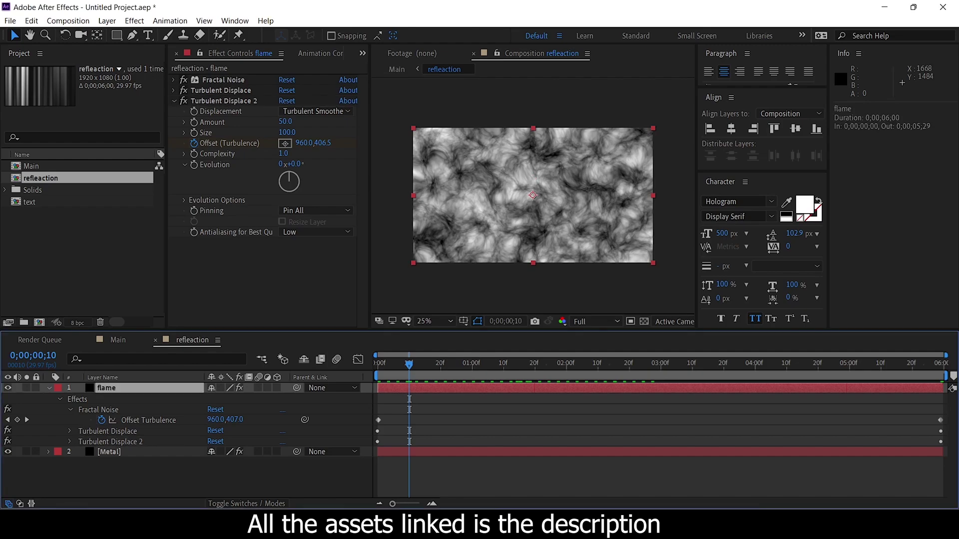
{"action": "left_click", "coordinate": [174, 101]}
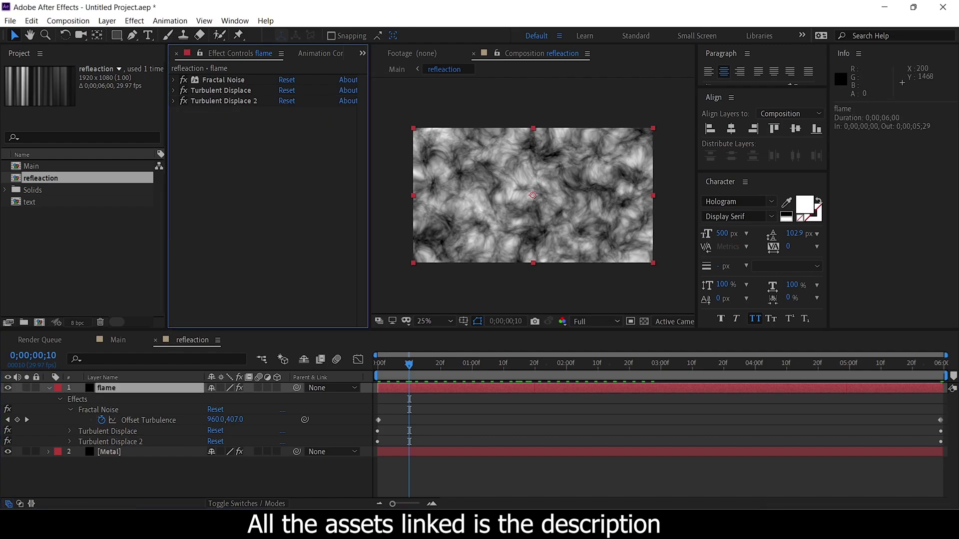
{"action": "left_click", "coordinate": [134, 20]}
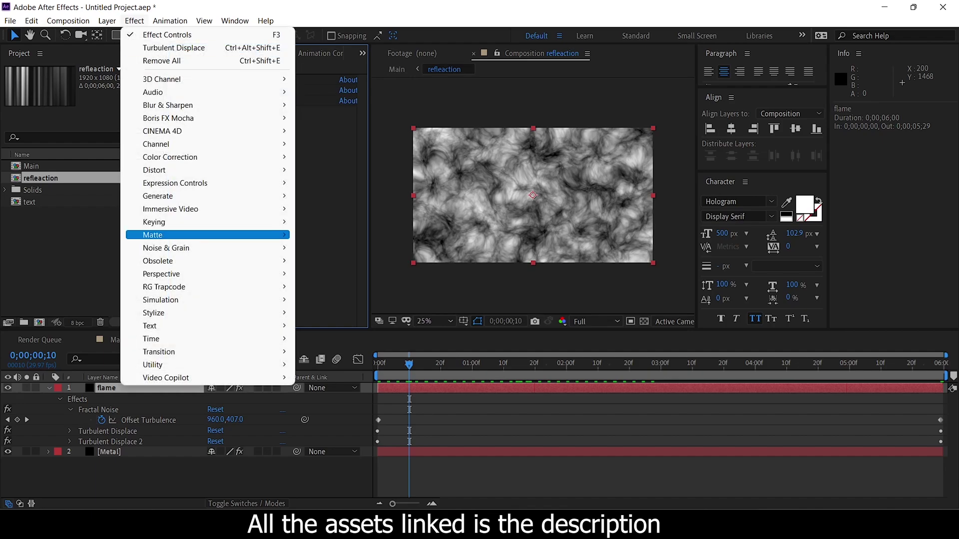
{"action": "mouse_move", "coordinate": [200, 377]}
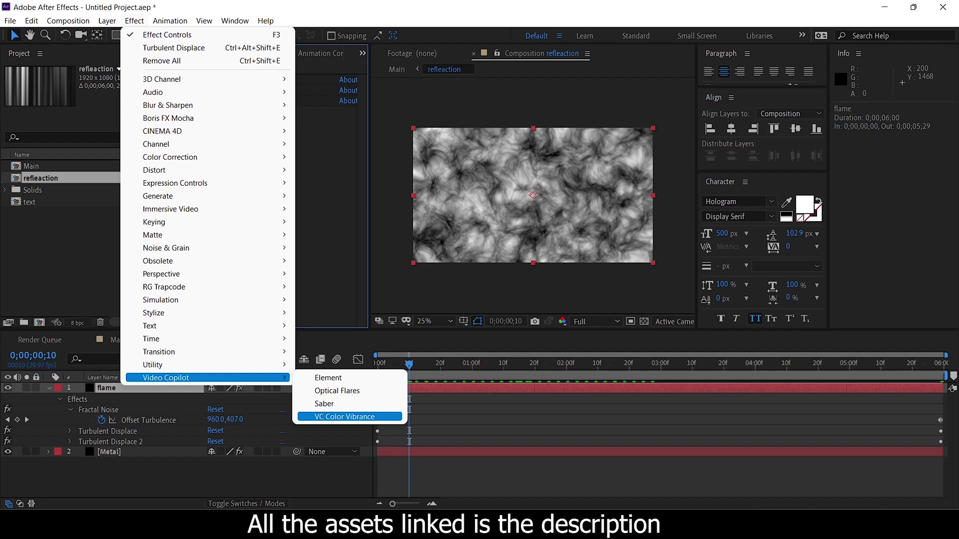
{"action": "left_click", "coordinate": [350, 416]}
- Set the VC Color Vibrance colour on the flame layer to orange, FF8300
{"action": "left_click", "coordinate": [285, 122]}
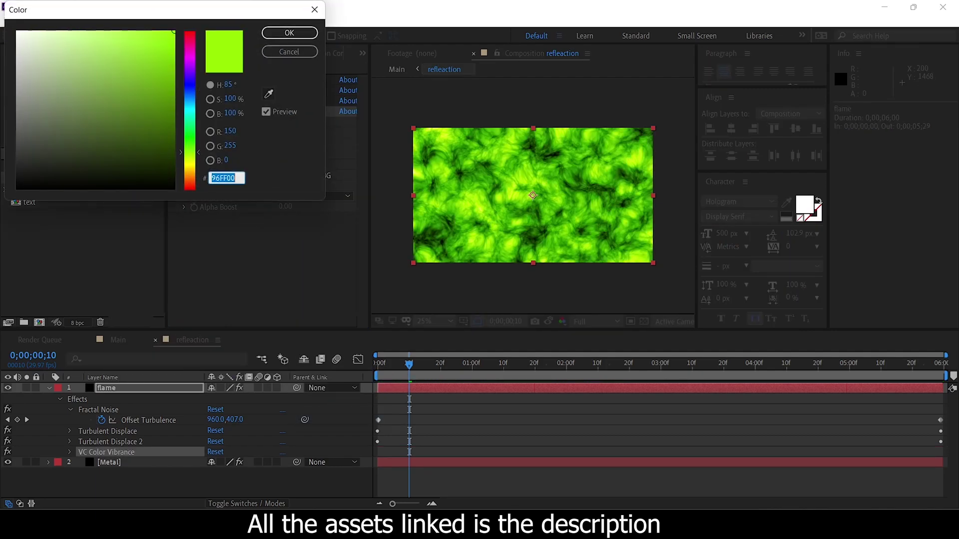
{"action": "key", "text": "alt+Tab"}
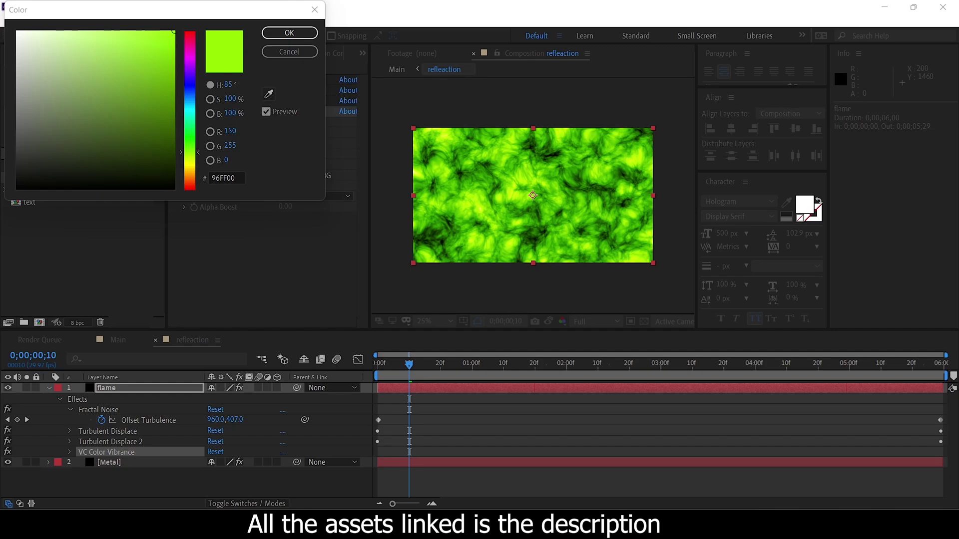
{"action": "key", "text": "alt+Tab"}
{"action": "type", "text": "FF8300"}
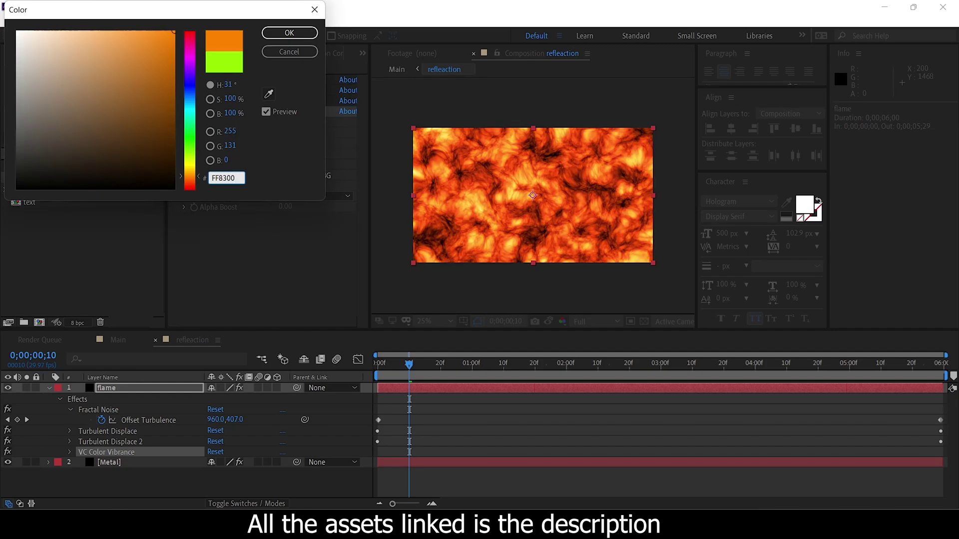
{"action": "left_click", "coordinate": [289, 33]}
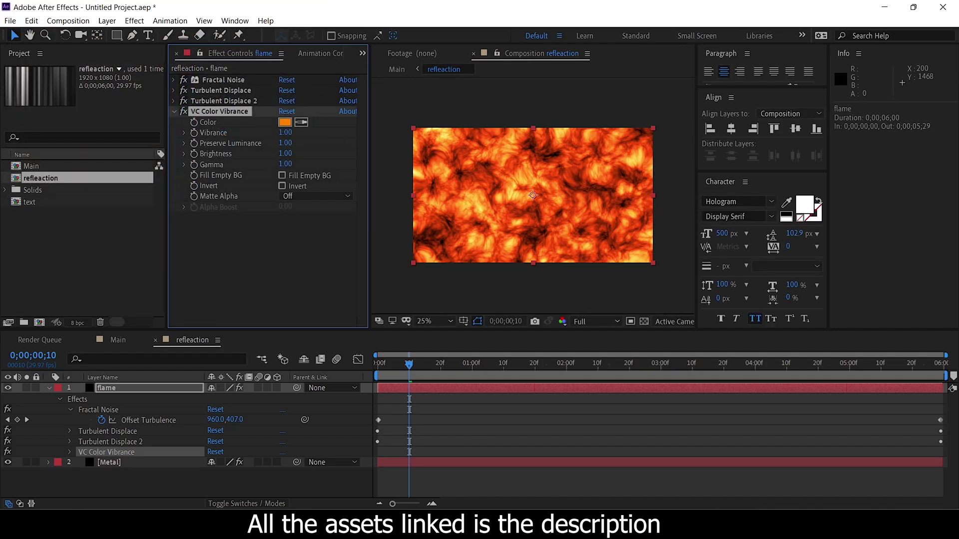
{"action": "left_click", "coordinate": [265, 260]}
{"action": "left_click", "coordinate": [173, 112]}
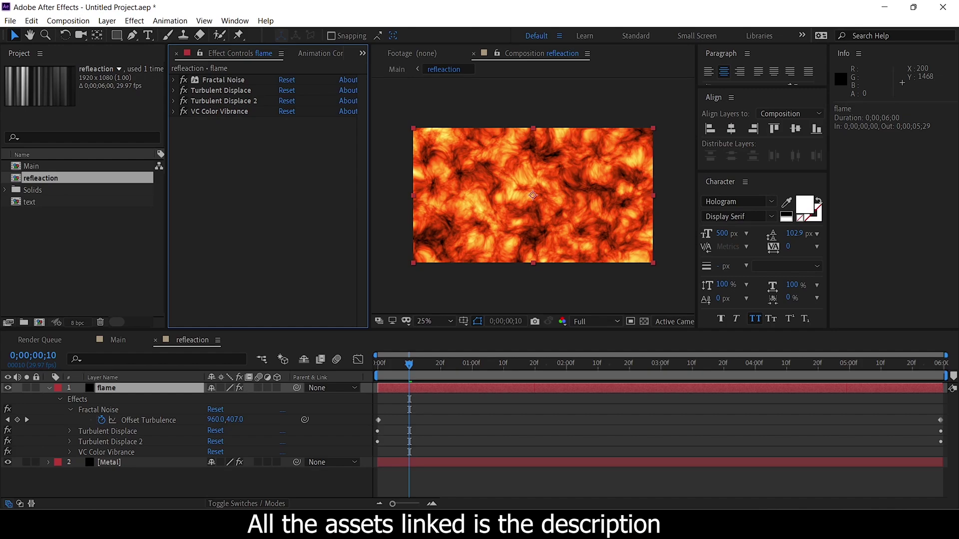
- Apply the Glow effect to the flame layer with threshold 90%, radius 150 and intensity 0.5
{"action": "left_click", "coordinate": [134, 21]}
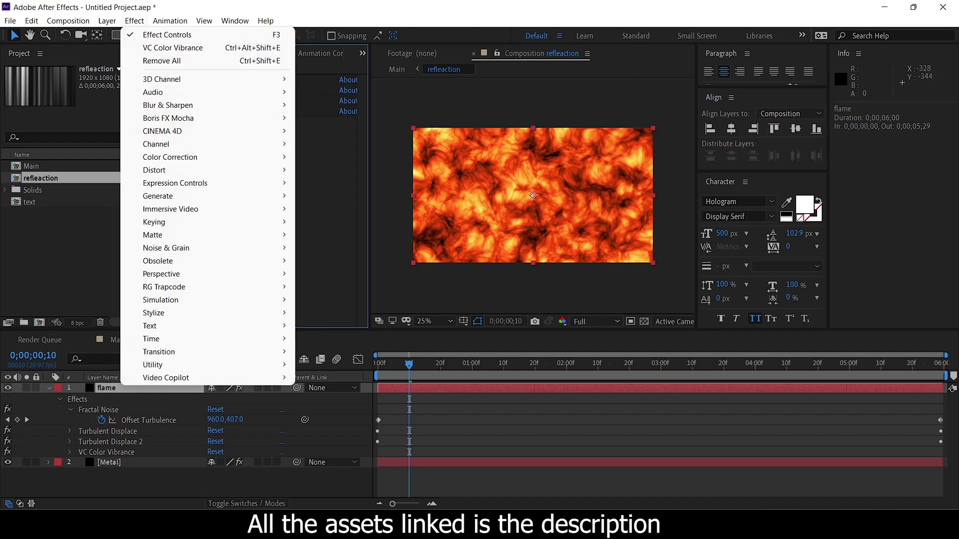
{"action": "mouse_move", "coordinate": [208, 313]}
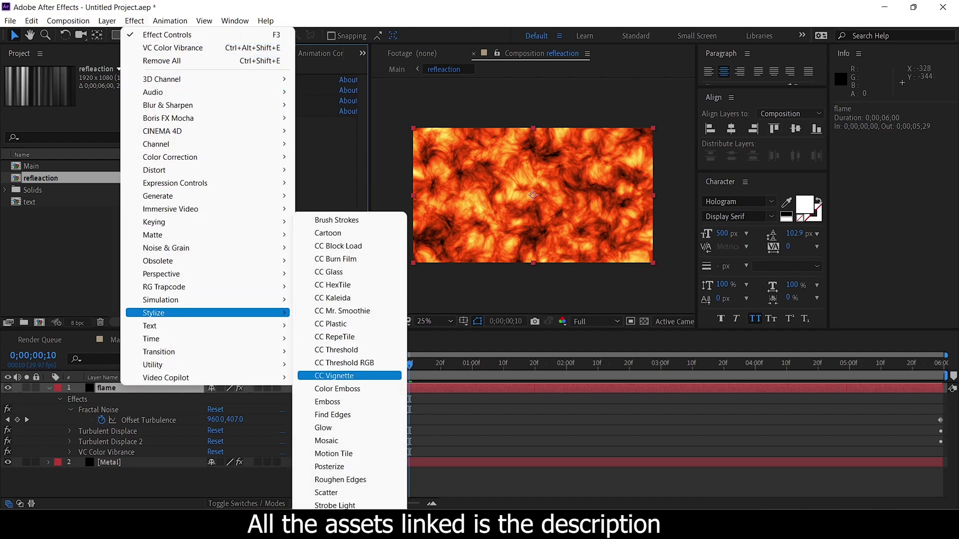
{"action": "left_click", "coordinate": [330, 427]}
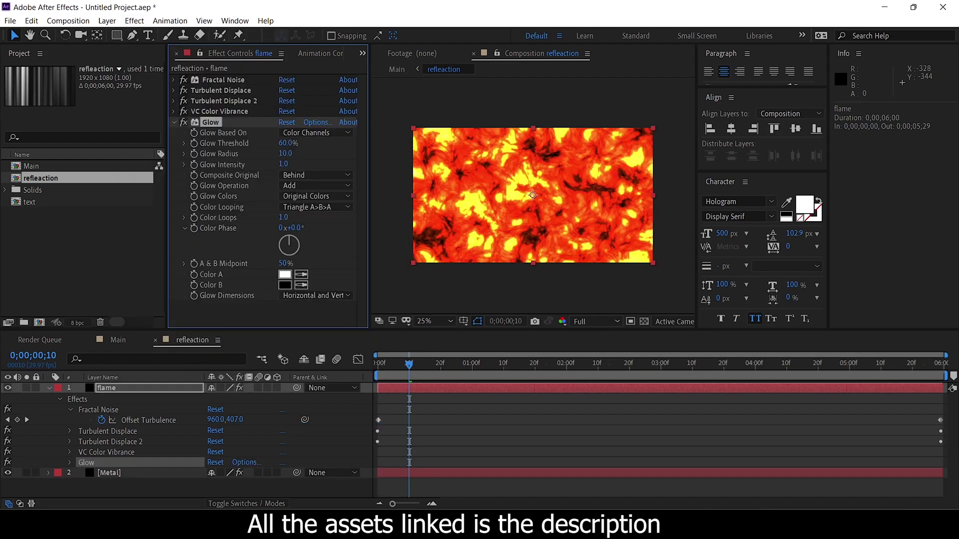
{"action": "left_click", "coordinate": [286, 143]}
{"action": "type", "text": "90"}
{"action": "key", "text": "Tab"}
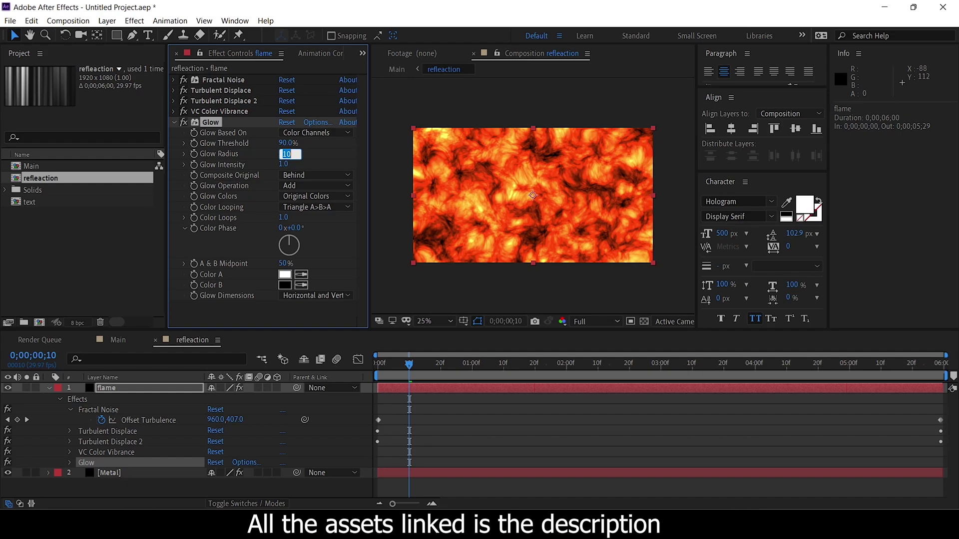
{"action": "type", "text": "150"}
{"action": "key", "text": "Return"}
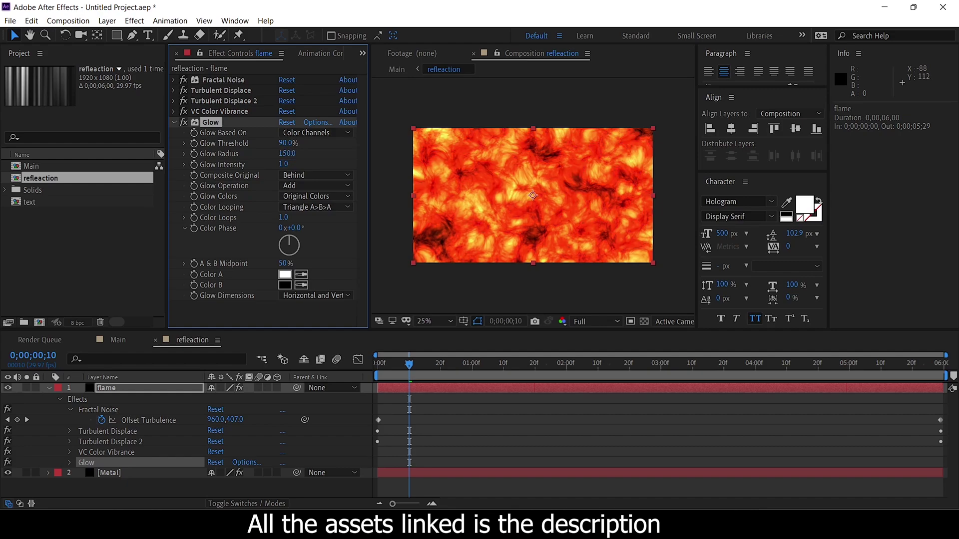
{"action": "left_click", "coordinate": [284, 164]}
{"action": "type", "text": "0.5"}
{"action": "key", "text": "Return"}
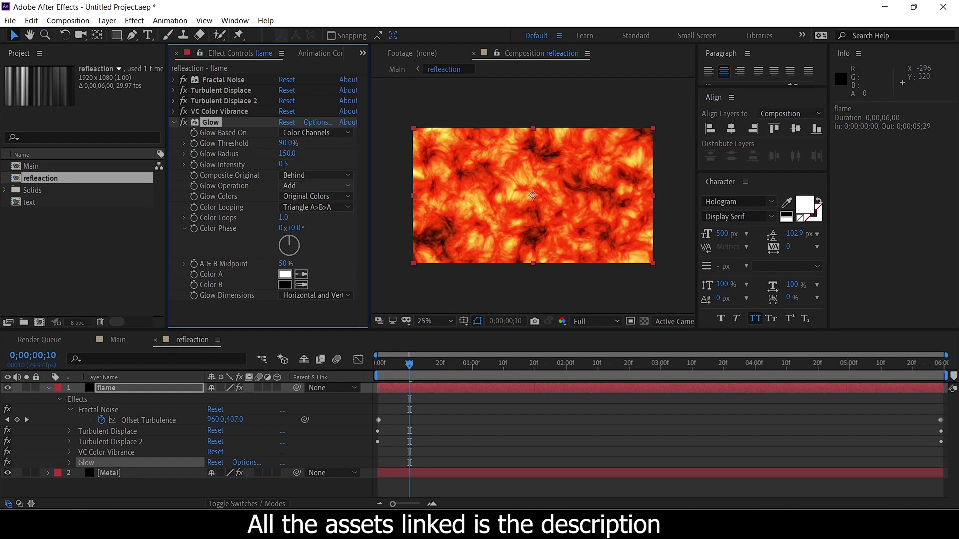
{"action": "left_click", "coordinate": [175, 122]}
- Check how the glowing flame looks on the title in the Main composition, and return to the refleaction composition
{"action": "left_click", "coordinate": [106, 388]}
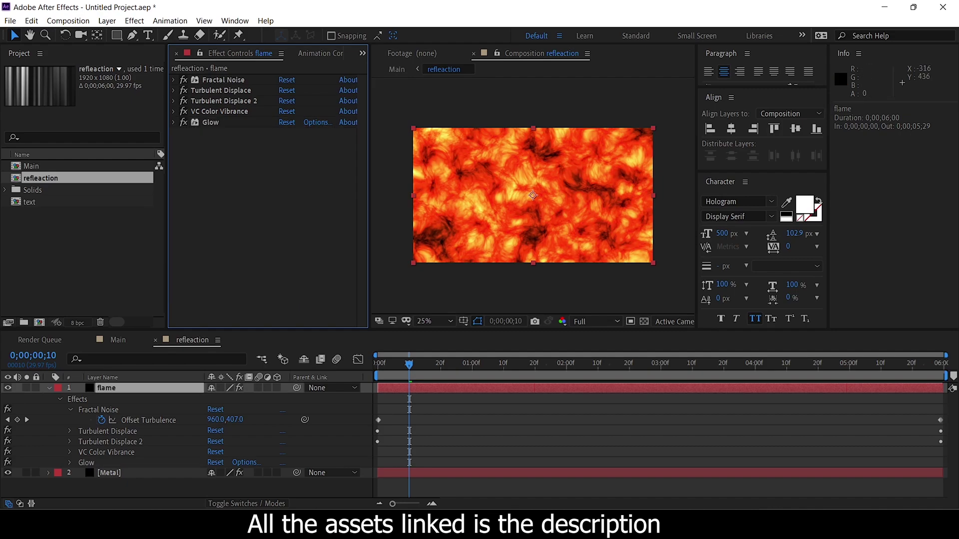
{"action": "scroll", "coordinate": [497, 233], "scroll_direction": "up", "scroll_amount": 2}
{"action": "key", "text": "comma"}
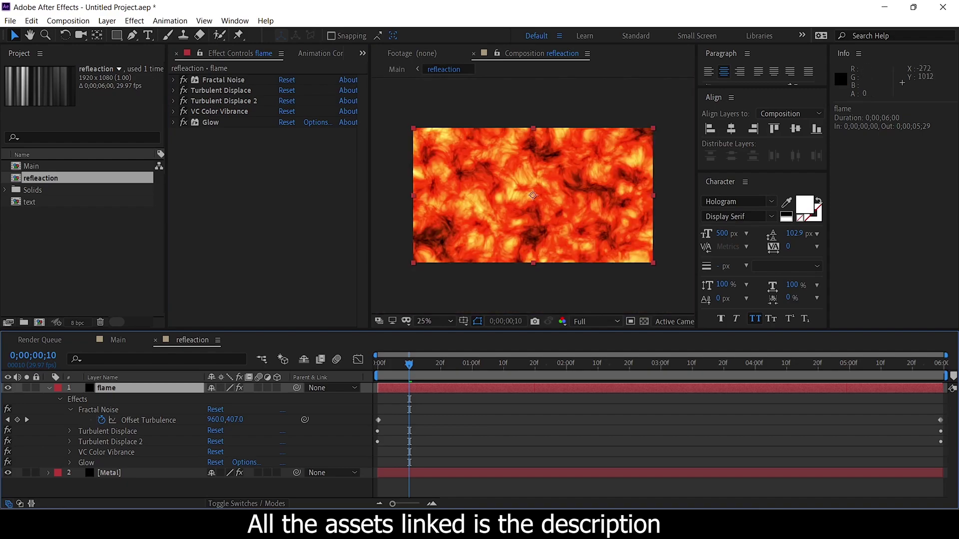
{"action": "left_click", "coordinate": [118, 340]}
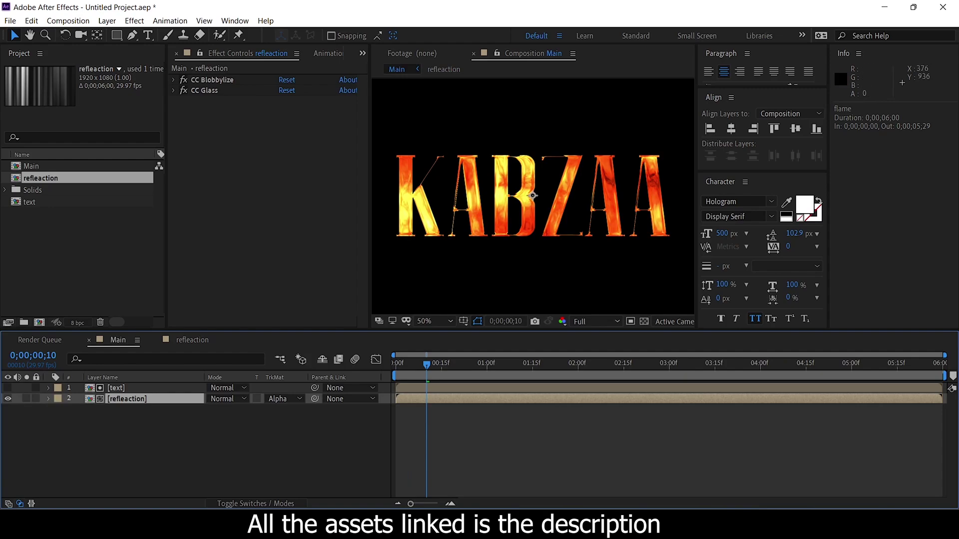
{"action": "key", "text": "shift+Escape"}
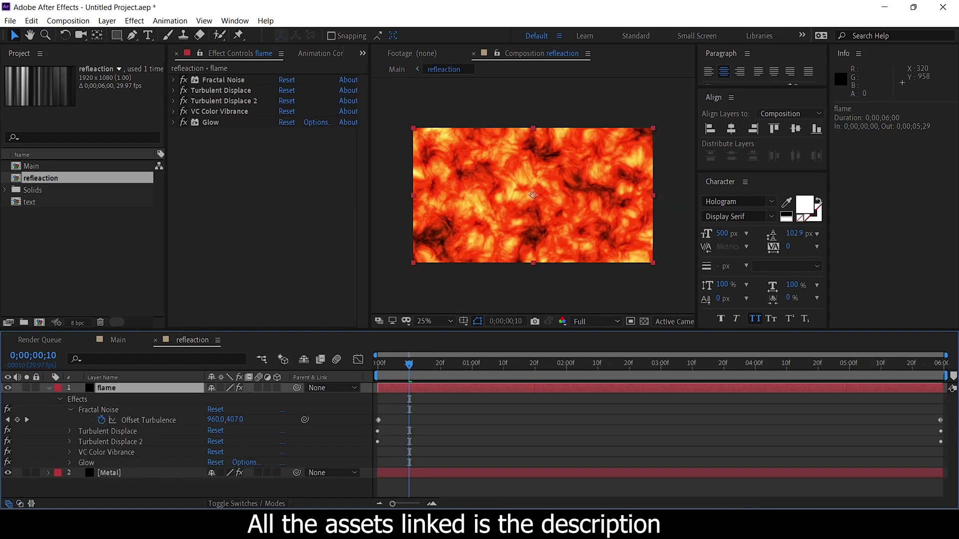
- Apply Gaussian Blur to the flame layer with blurriness 35 and Repeat Edge Pixels enabled
{"action": "left_click", "coordinate": [134, 21]}
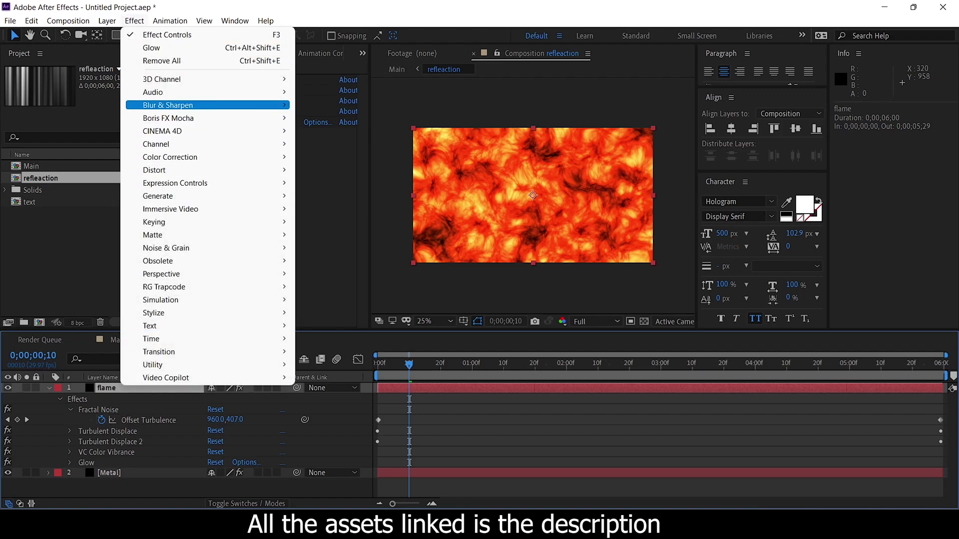
{"action": "mouse_move", "coordinate": [210, 105]}
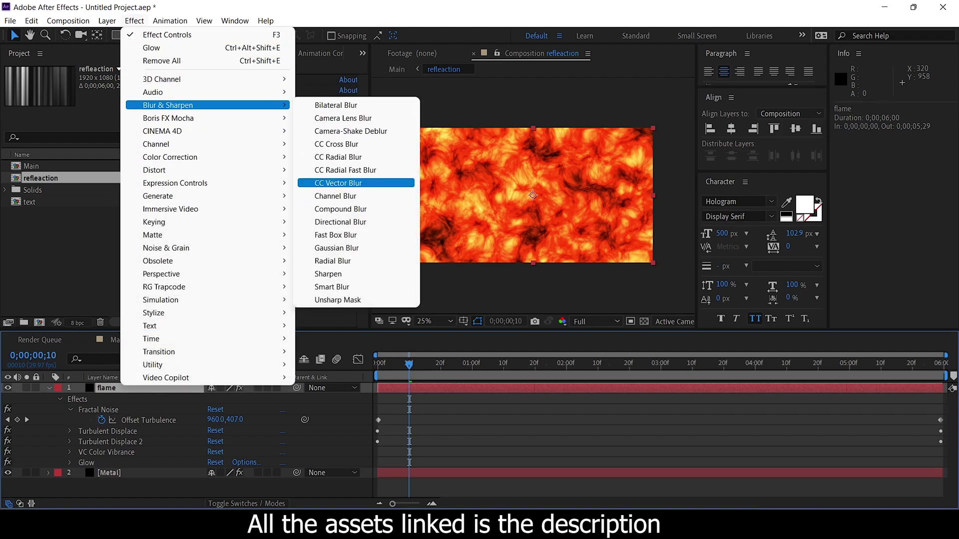
{"action": "left_click", "coordinate": [336, 249]}
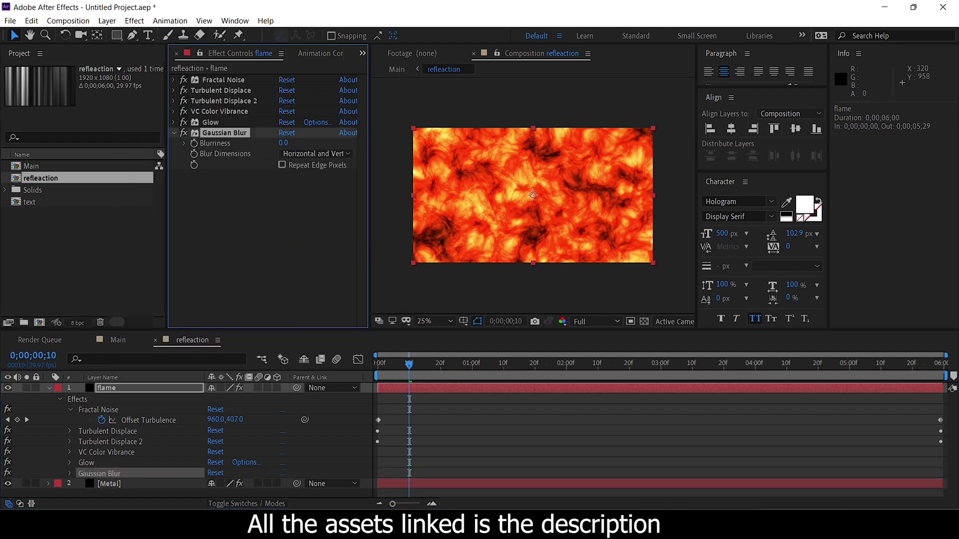
{"action": "left_click", "coordinate": [283, 144]}
{"action": "type", "text": "35"}
{"action": "key", "text": "Return"}
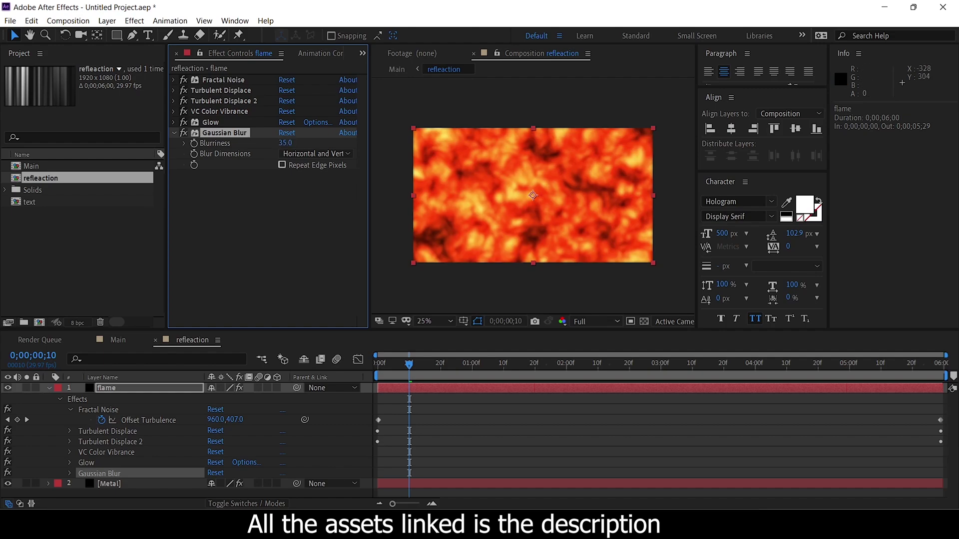
{"action": "left_click", "coordinate": [282, 164]}
{"action": "left_click", "coordinate": [310, 212]}
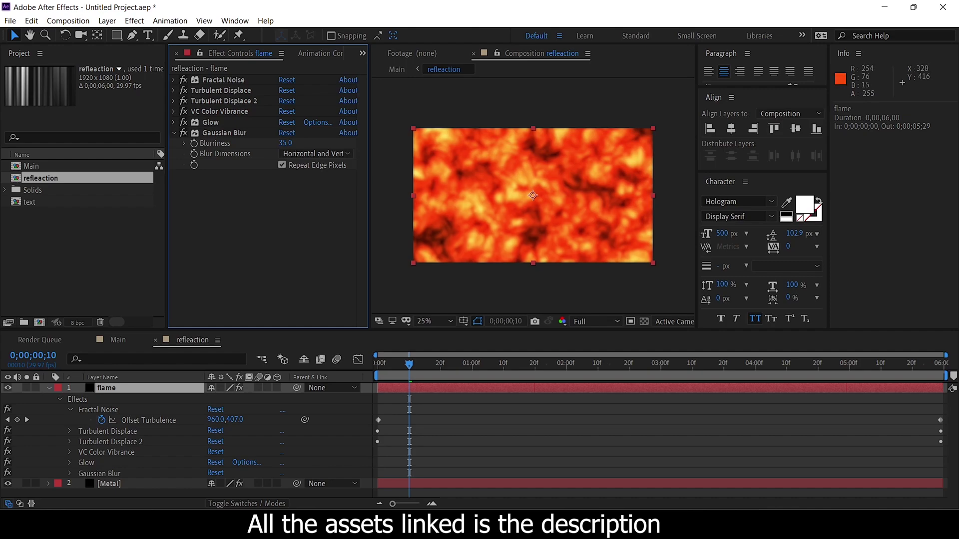
- Draw a rectangular mask about 2032 by 596 pixels over the lower half of the flame layer
{"action": "key", "text": "q"}
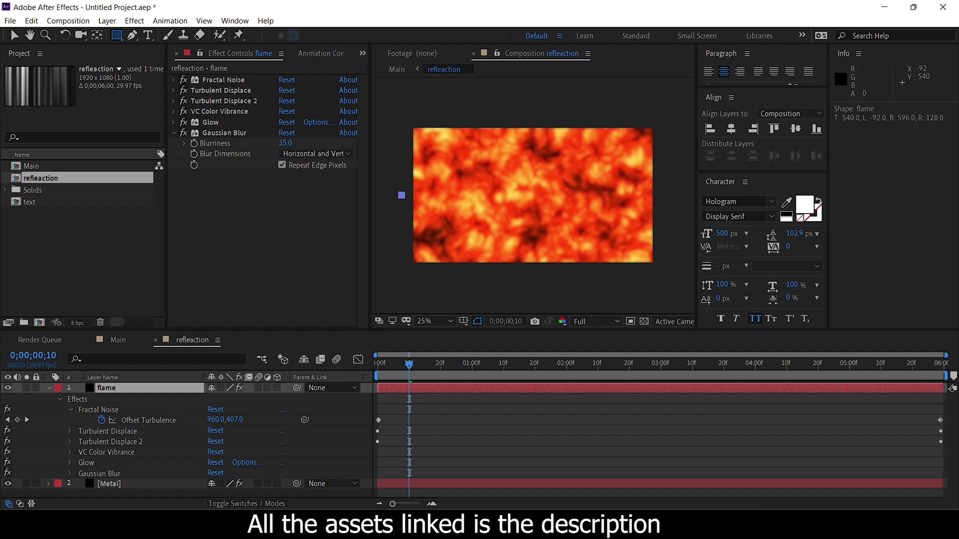
{"action": "left_click_drag", "start_coordinate": [402, 195], "coordinate": [655, 270]}
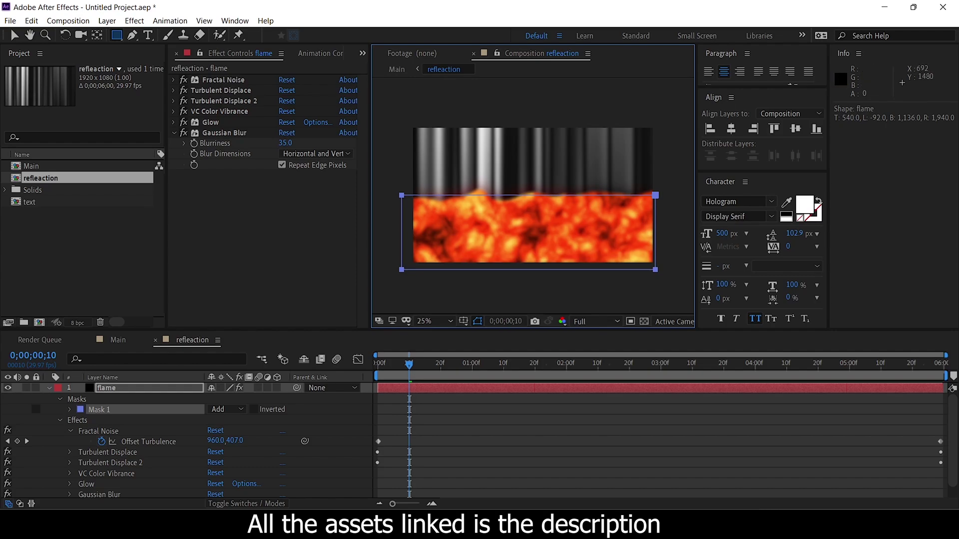
{"action": "left_click", "coordinate": [106, 388]}
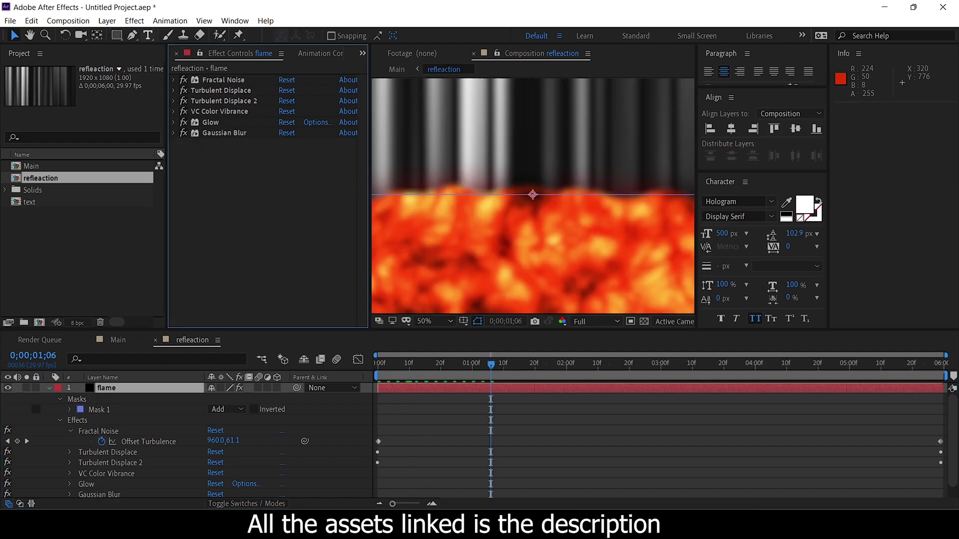
- Apply the Channel Combiner effect to the flame layer, converting from Saturation Multiplied to Alpha
{"action": "left_click", "coordinate": [135, 21]}
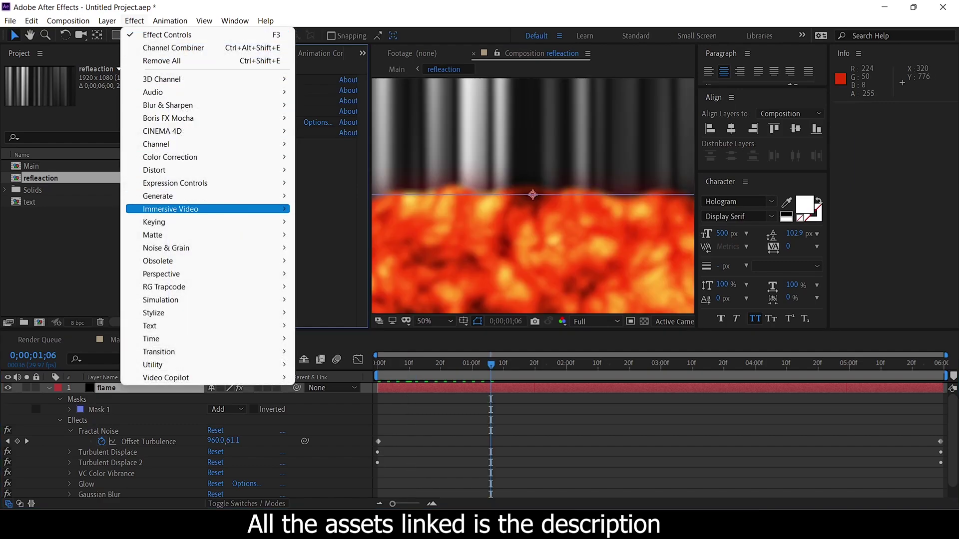
{"action": "mouse_move", "coordinate": [207, 144]}
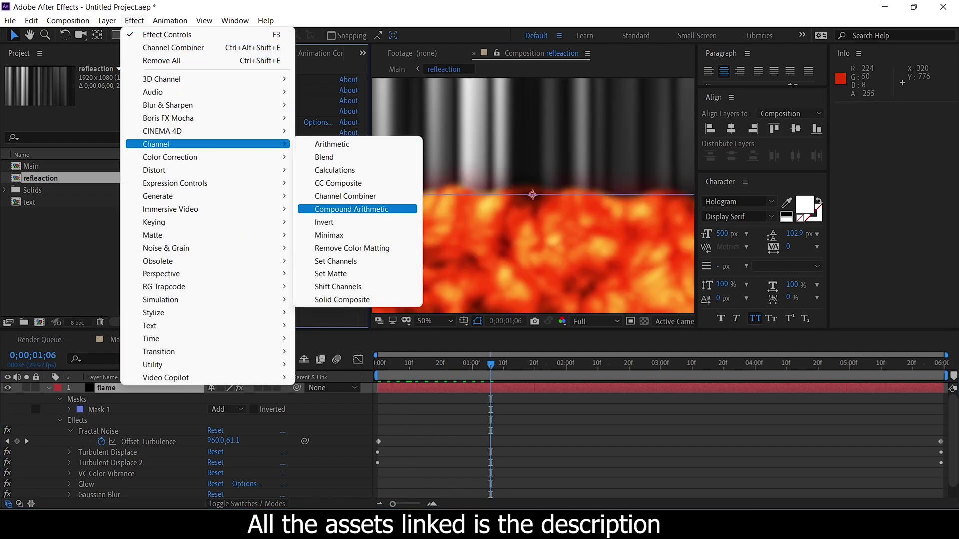
{"action": "left_click", "coordinate": [337, 196]}
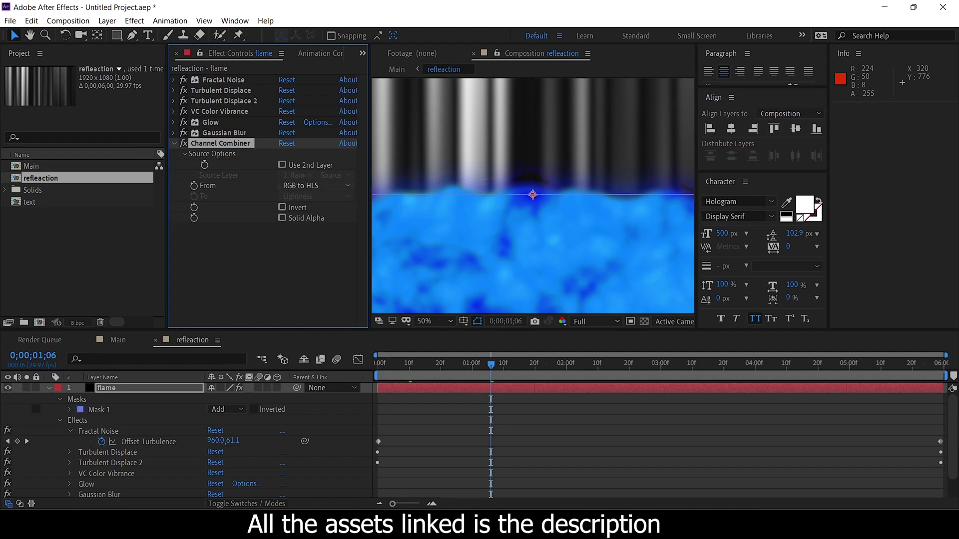
{"action": "left_click", "coordinate": [315, 185]}
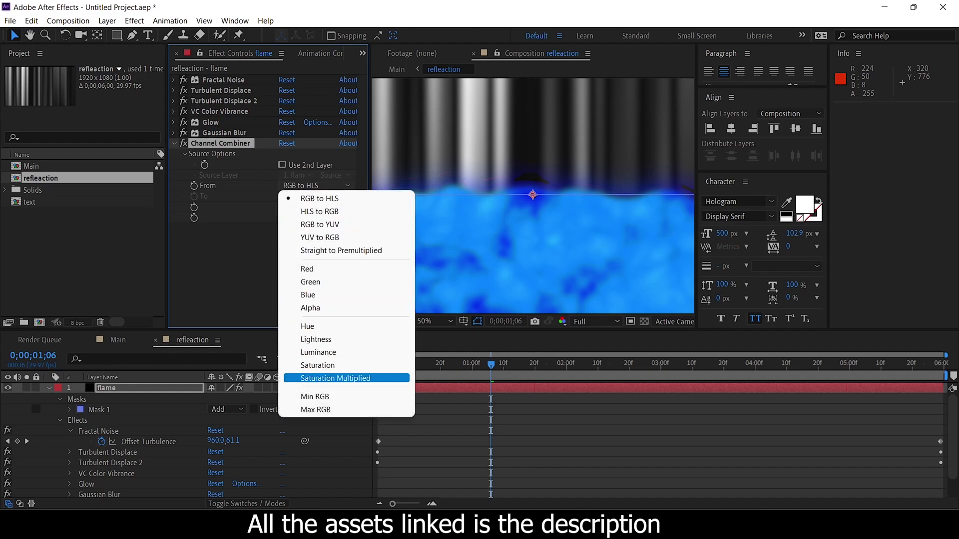
{"action": "left_click", "coordinate": [335, 379]}
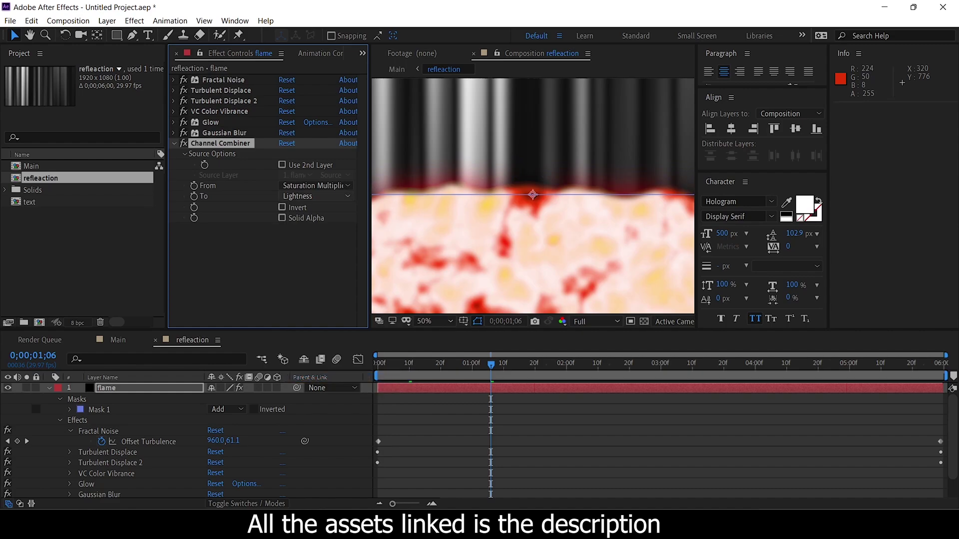
{"action": "left_click", "coordinate": [315, 196]}
{"action": "left_click", "coordinate": [310, 248]}
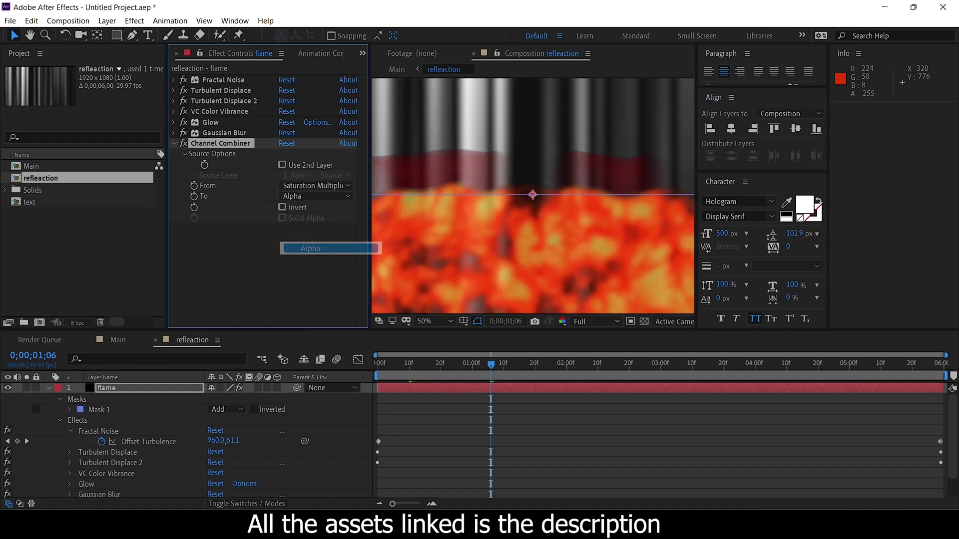
{"action": "left_click", "coordinate": [320, 265]}
{"action": "scroll", "coordinate": [480, 230], "scroll_direction": "down", "scroll_amount": 2}
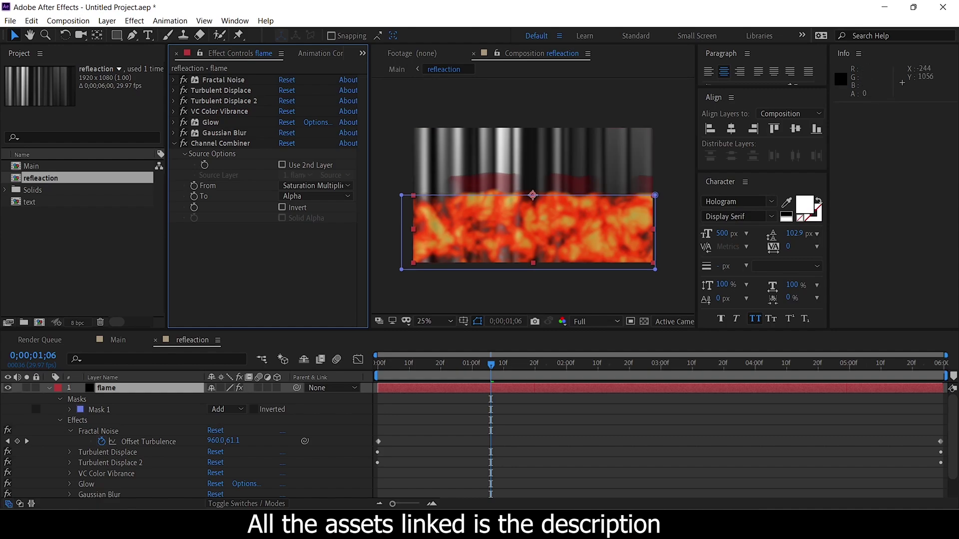
- Set the feather of the flame layer's mask to 500 pixels
{"action": "left_click", "coordinate": [70, 409]}
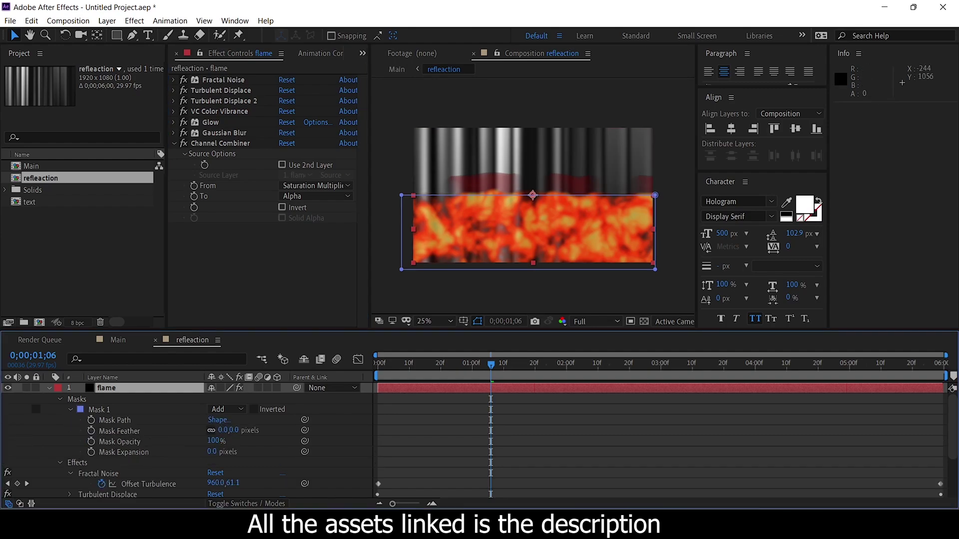
{"action": "left_click", "coordinate": [223, 430]}
{"action": "type", "text": "500"}
{"action": "key", "text": "Return"}
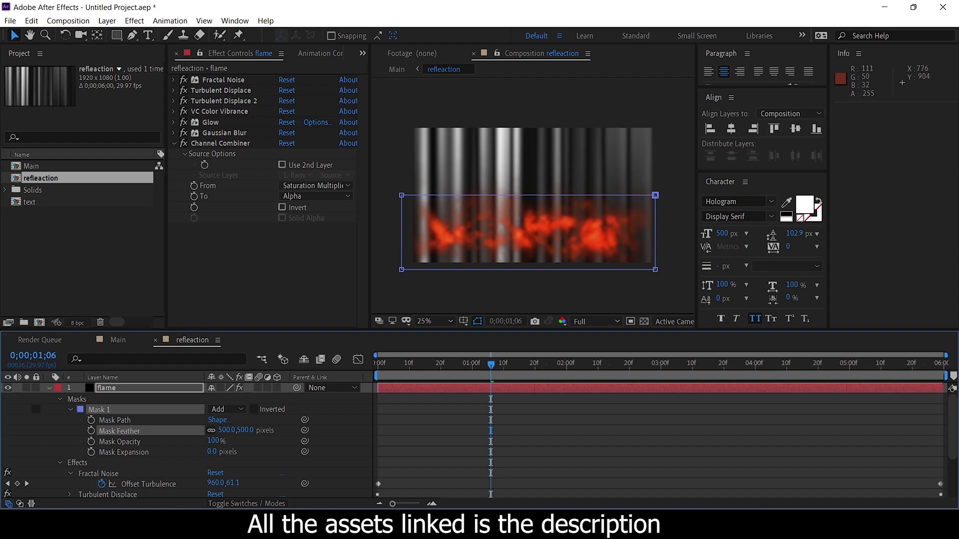
- Extend the flame mask's lower edge below the frame, switch the Channel Combiner effect on and deselect the layer
{"action": "key", "text": "comma"}
{"action": "left_click", "coordinate": [593, 233]}
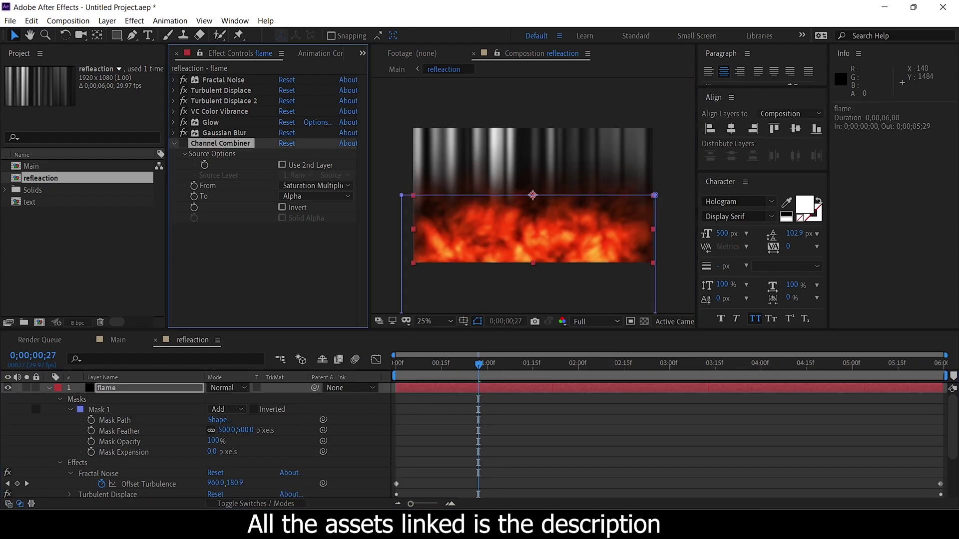
{"action": "left_click", "coordinate": [184, 143]}
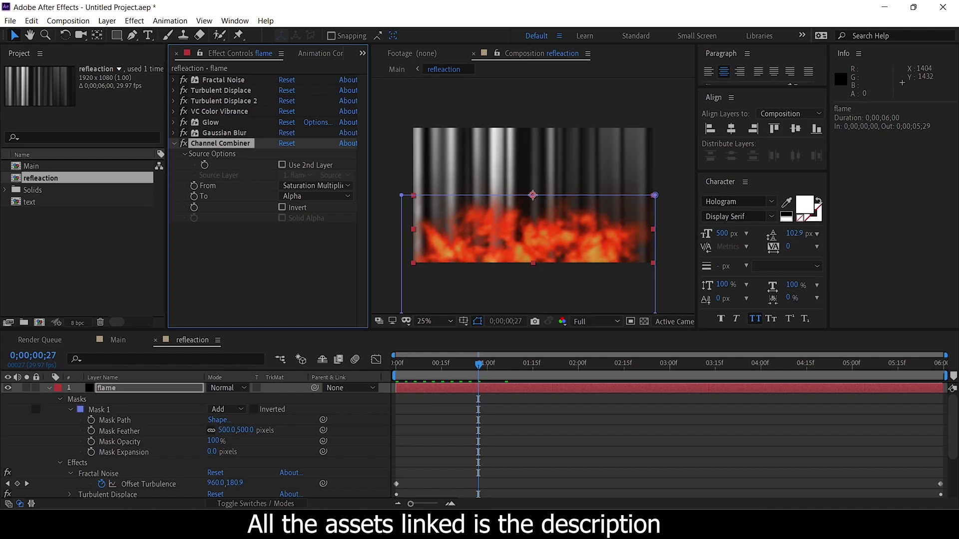
{"action": "left_click", "coordinate": [589, 440]}
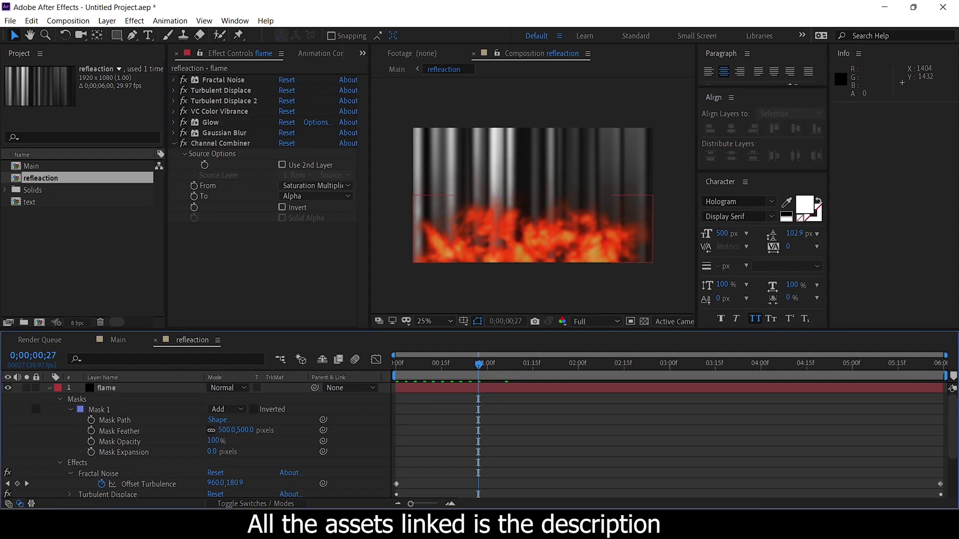
- Switch to the Main composition and preview the title with the masked flame from the start
{"action": "key", "text": "Tab"}
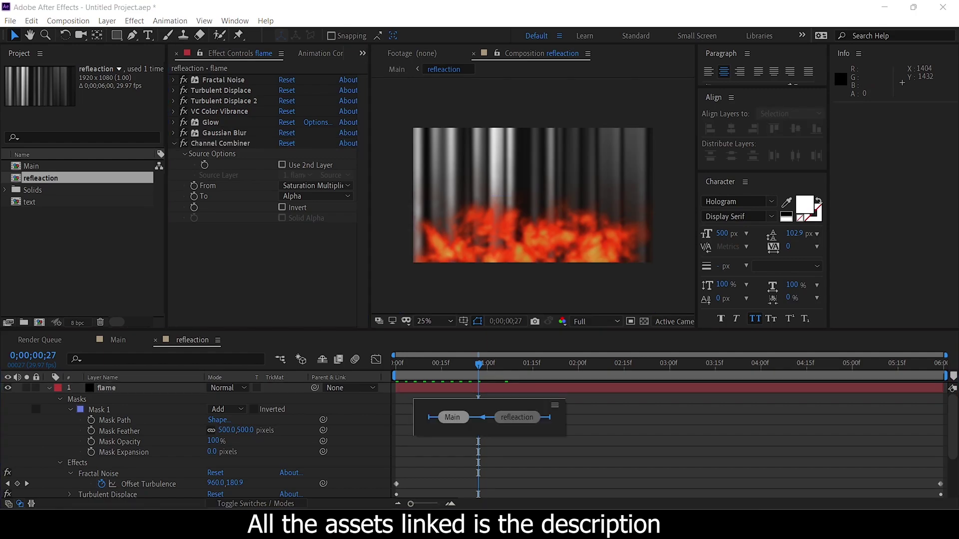
{"action": "key", "text": "Return"}
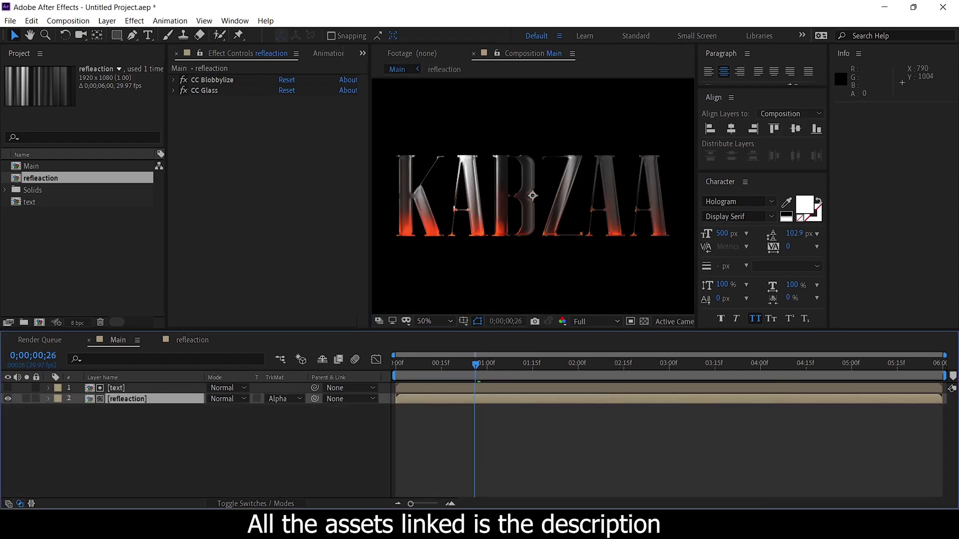
{"action": "key", "text": "Home"}
{"action": "key", "text": "space"}
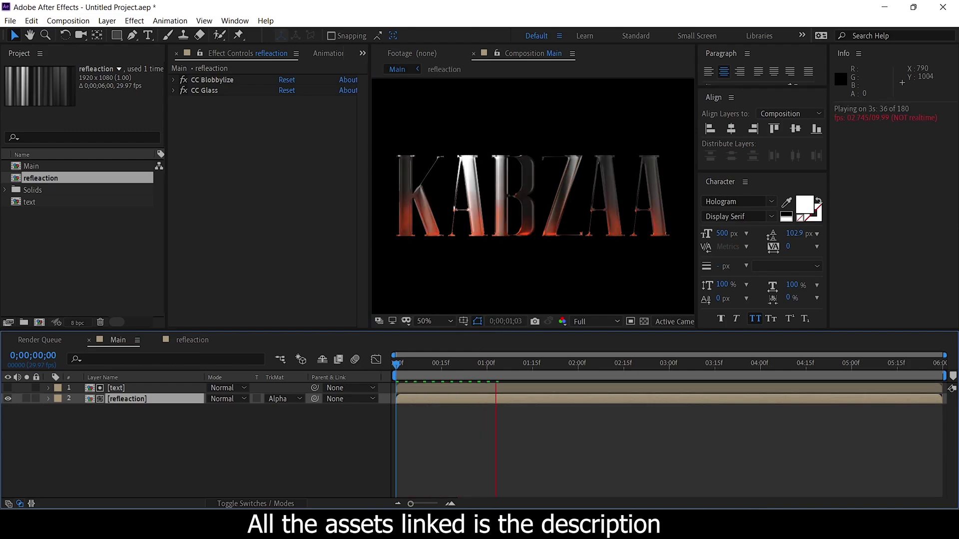
{"action": "key", "text": "space"}
{"action": "key", "text": "comma"}
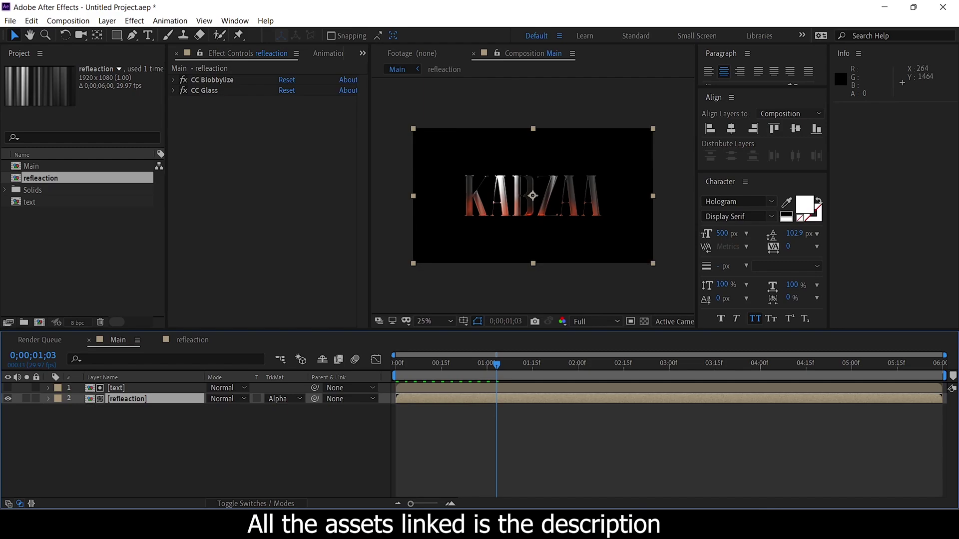
- In the refleaction composition, add an opacity keyframe to the Metal layer at 0;00;02;00, keeping it at 100%
{"action": "double_click", "coordinate": [127, 399]}
{"action": "left_click", "coordinate": [49, 388]}
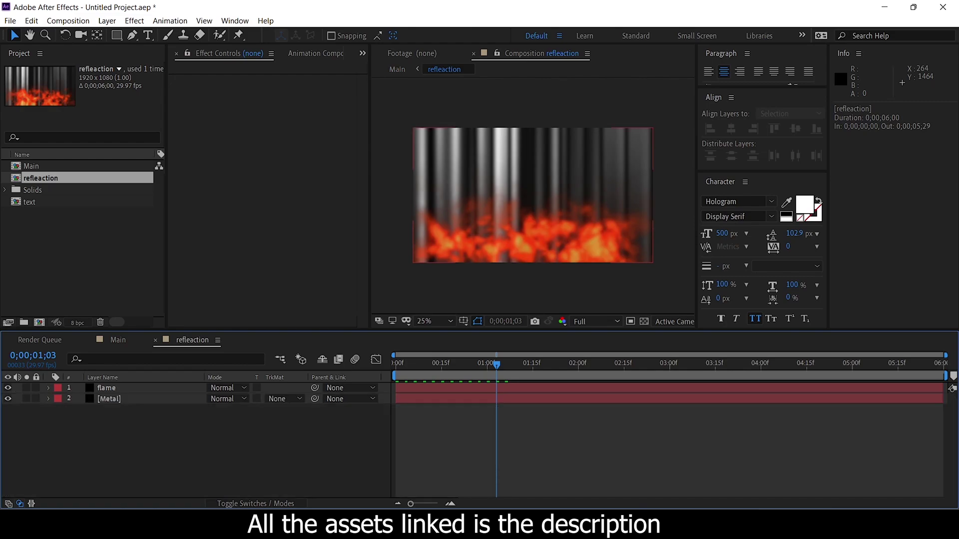
{"action": "left_click", "coordinate": [108, 399]}
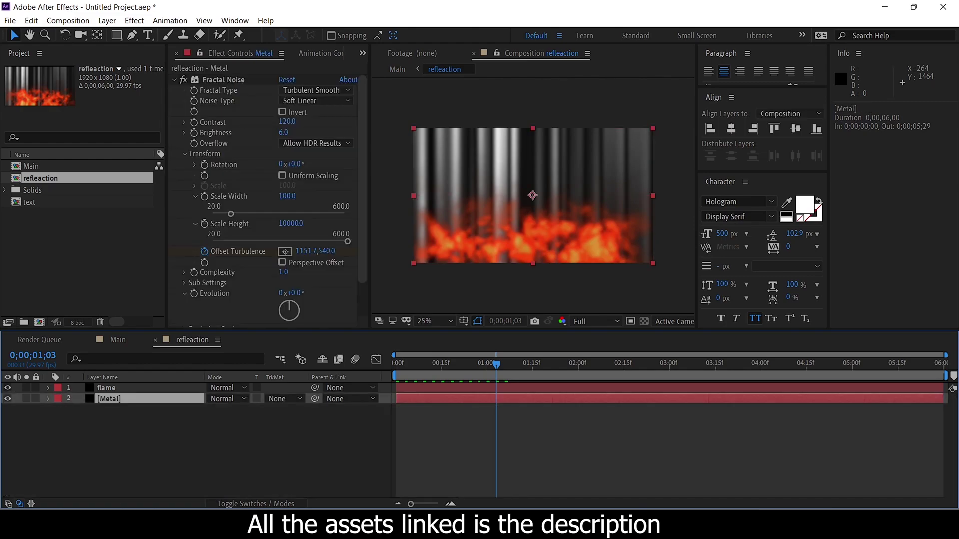
{"action": "left_click", "coordinate": [578, 364]}
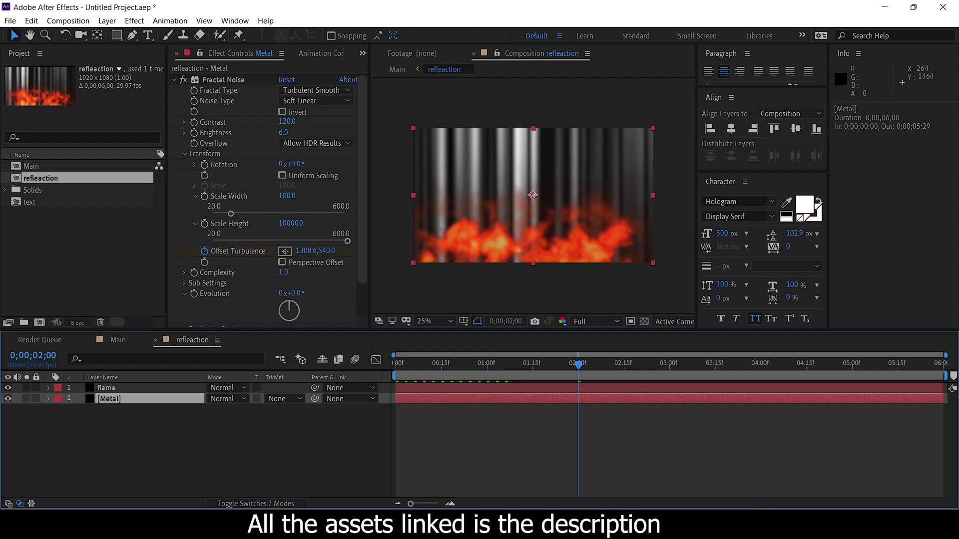
{"action": "left_click", "coordinate": [48, 399]}
{"action": "left_click", "coordinate": [58, 420]}
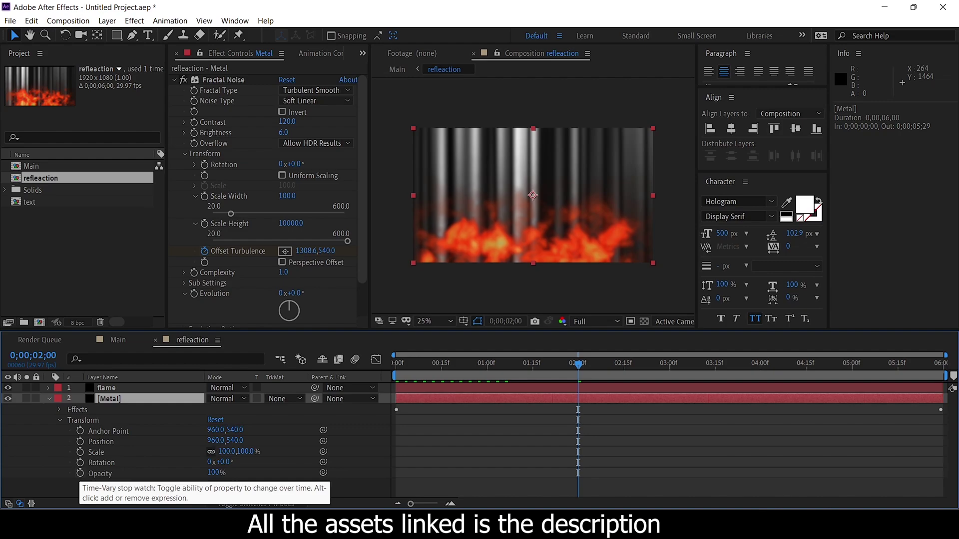
{"action": "left_click", "coordinate": [80, 473]}
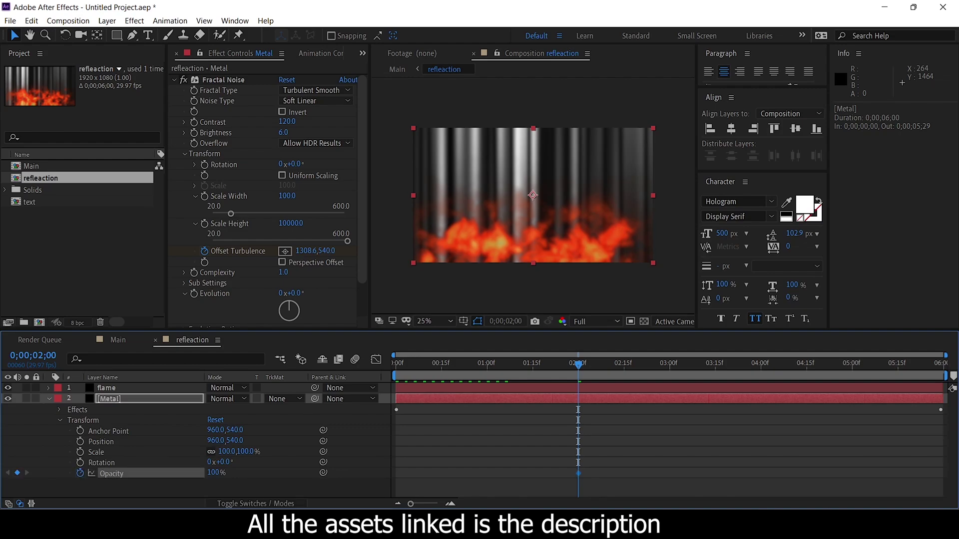
- Set the Metal layer's opacity to 0% at the start of the composition
{"action": "left_click_drag", "start_coordinate": [578, 364], "coordinate": [396, 364]}
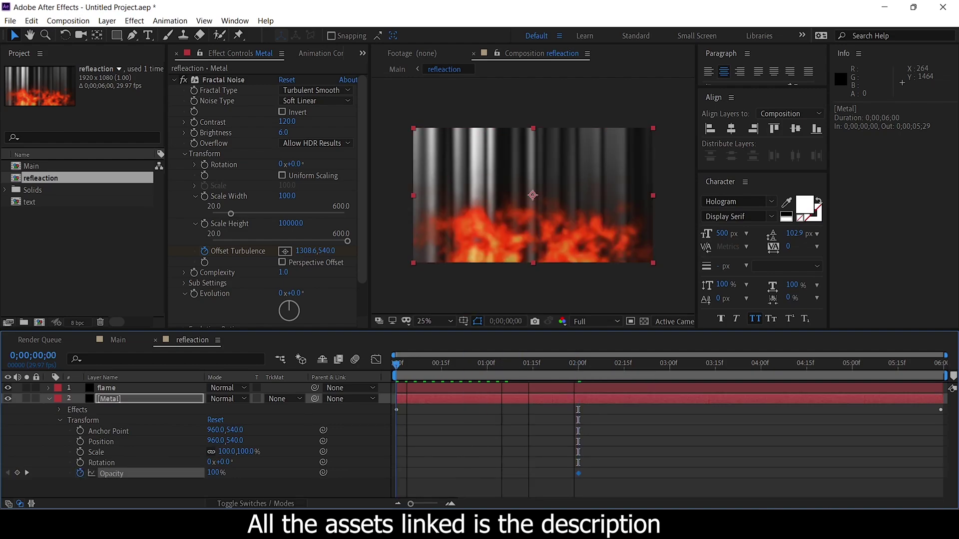
{"action": "left_click", "coordinate": [214, 472]}
{"action": "type", "text": "0"}
{"action": "key", "text": "Return"}
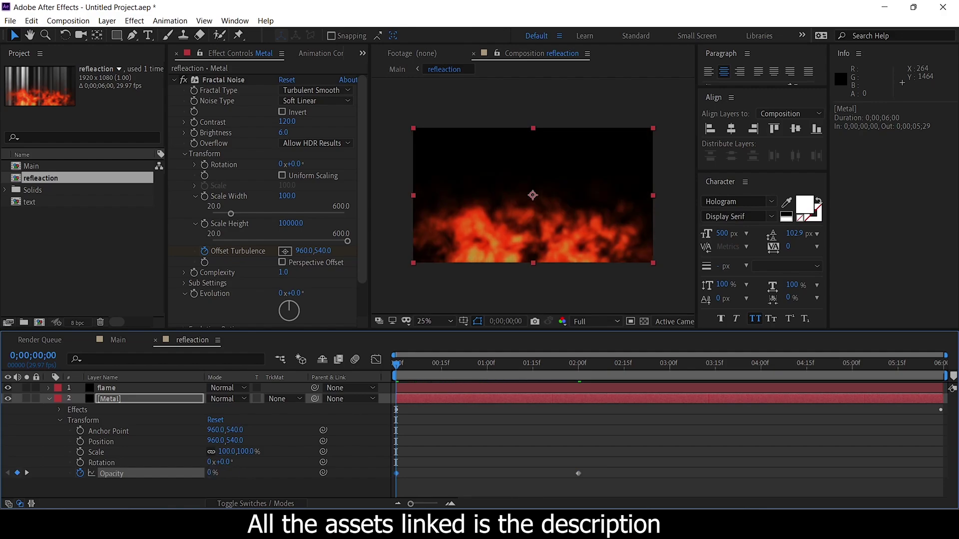
- Move the Metal layer's 100% opacity keyframe to 0;00;01;17 and set its opacity to 0% at 0;00;03;14
{"action": "left_click_drag", "start_coordinate": [737, 363], "coordinate": [712, 364]}
{"action": "left_click_drag", "start_coordinate": [578, 473], "coordinate": [545, 473]}
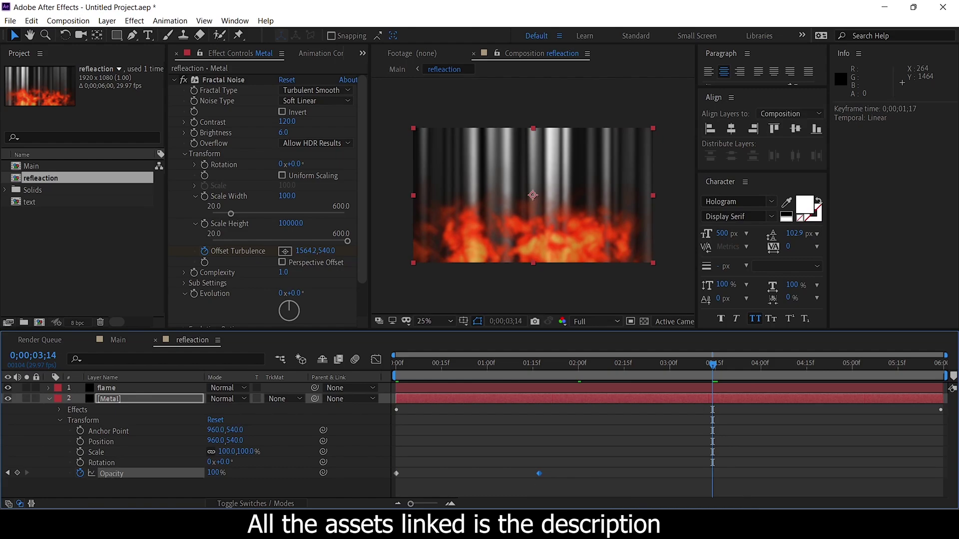
{"action": "left_click", "coordinate": [213, 473]}
{"action": "type", "text": "0"}
{"action": "key", "text": "Return"}
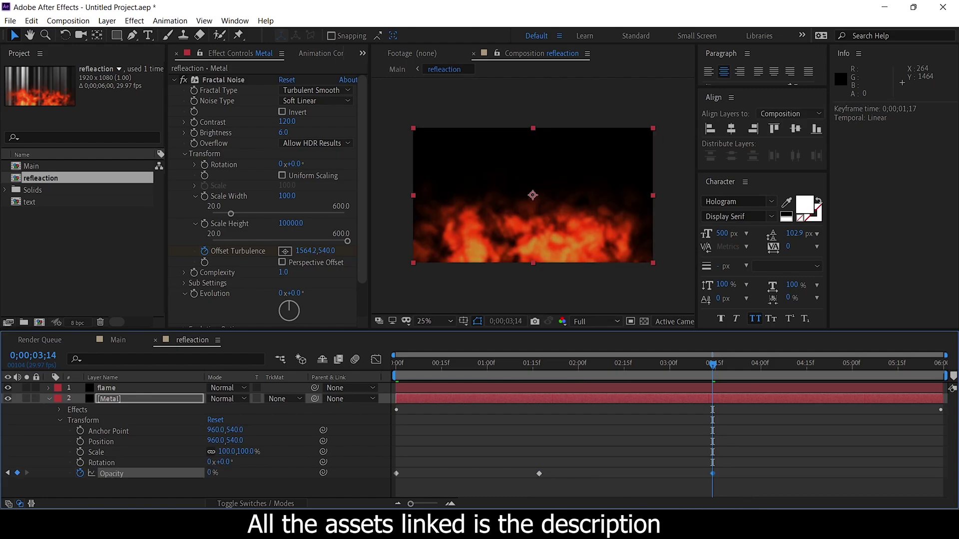
- Shift all three of the Metal layer's opacity keyframes about 14 frames later and return to the composition's start
{"action": "left_click_drag", "start_coordinate": [744, 457], "coordinate": [439, 473]}
{"action": "left_click", "coordinate": [442, 452]}
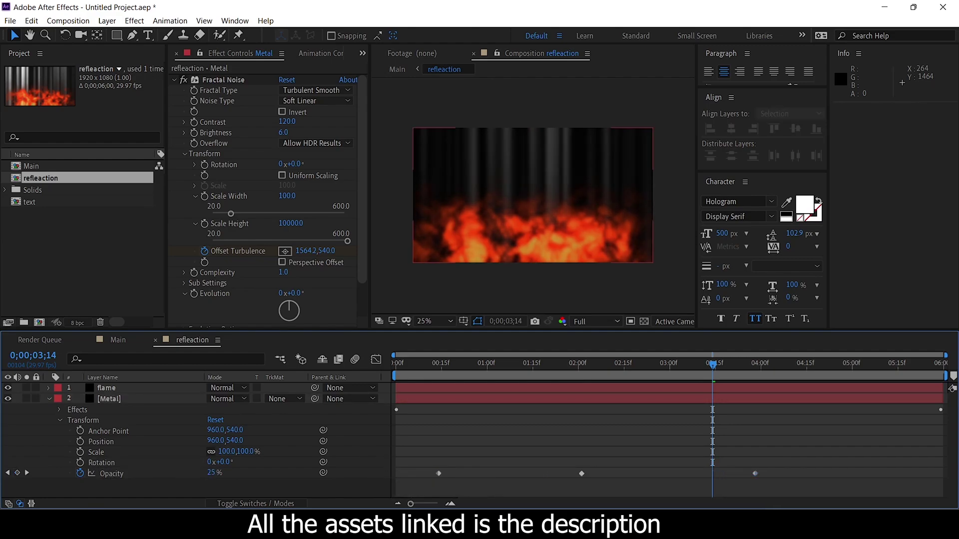
{"action": "left_click_drag", "start_coordinate": [443, 364], "coordinate": [396, 364]}
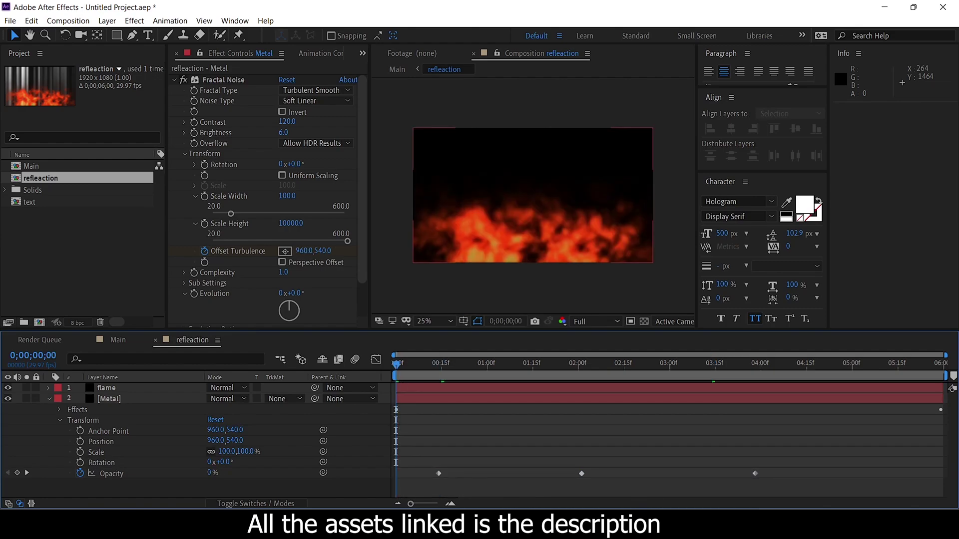
- Copy the Metal layer's three opacity keyframes to the flame layer so both layers fade at the same times
{"action": "left_click_drag", "start_coordinate": [777, 487], "coordinate": [416, 465]}
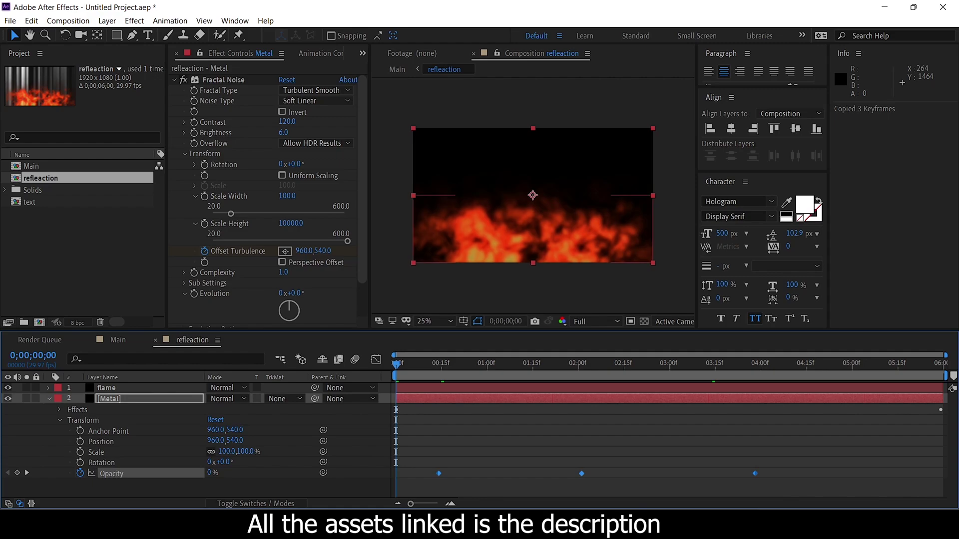
{"action": "left_click", "coordinate": [106, 388]}
{"action": "key", "text": "t"}
{"action": "key", "text": "k"}
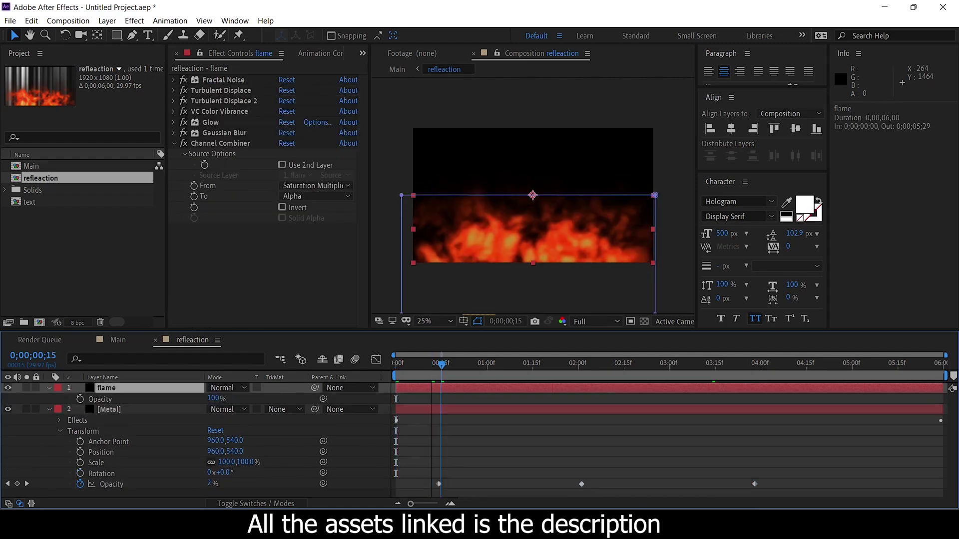
{"action": "key", "text": "ctrl+v"}
{"action": "key", "text": "Home"}
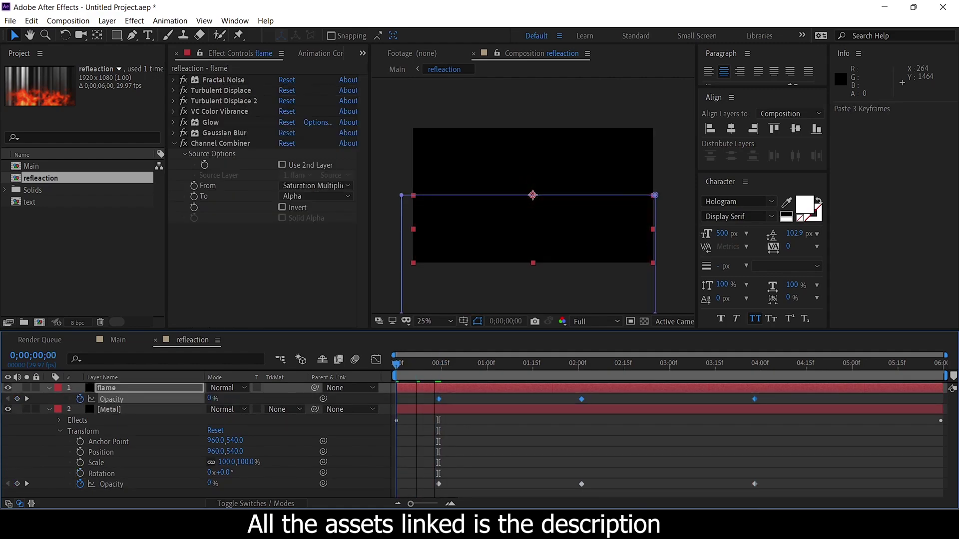
- Preview the opacity fade in the refleaction composition and on the title in the Main composition
{"action": "key", "text": "space"}
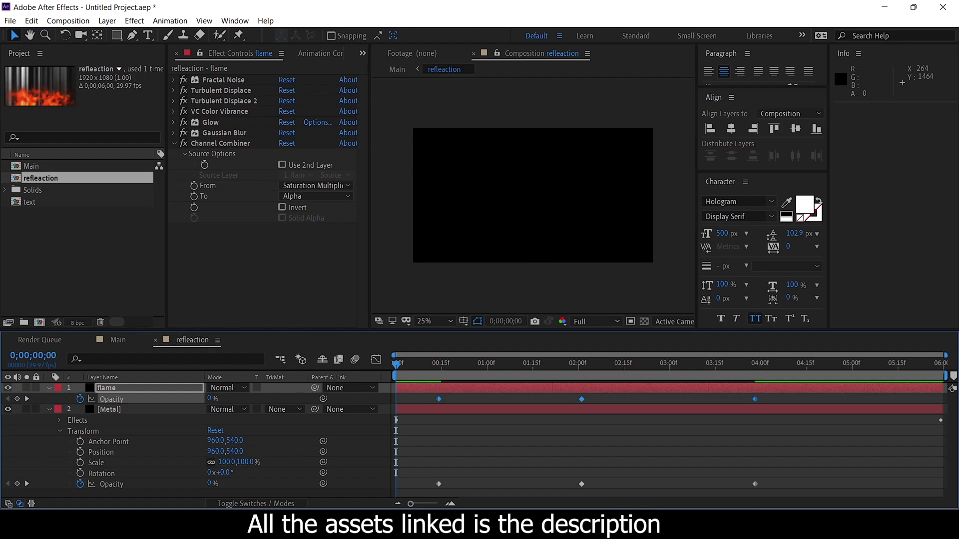
{"action": "key", "text": "space"}
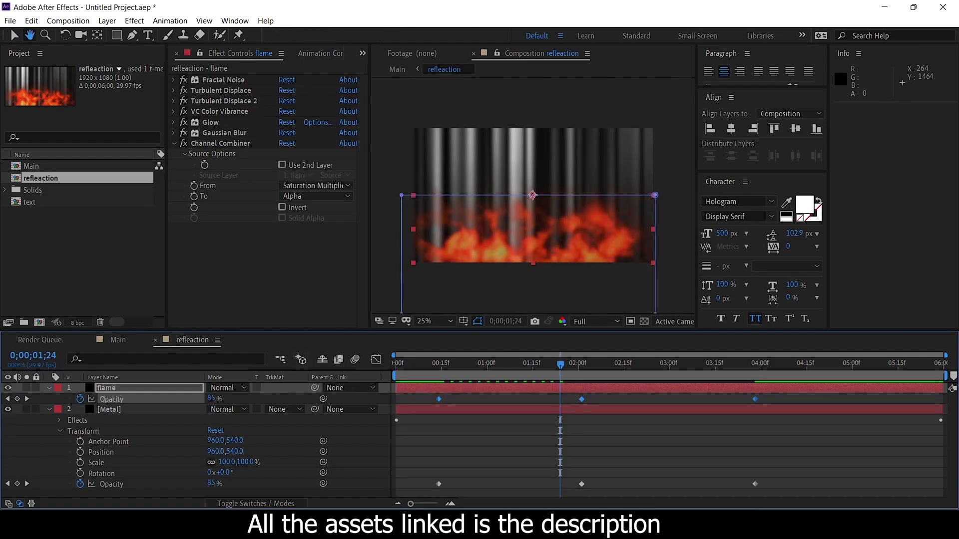
{"action": "left_click", "coordinate": [118, 340]}
{"action": "left_click_drag", "start_coordinate": [561, 364], "coordinate": [395, 365]}
{"action": "key", "text": "space"}
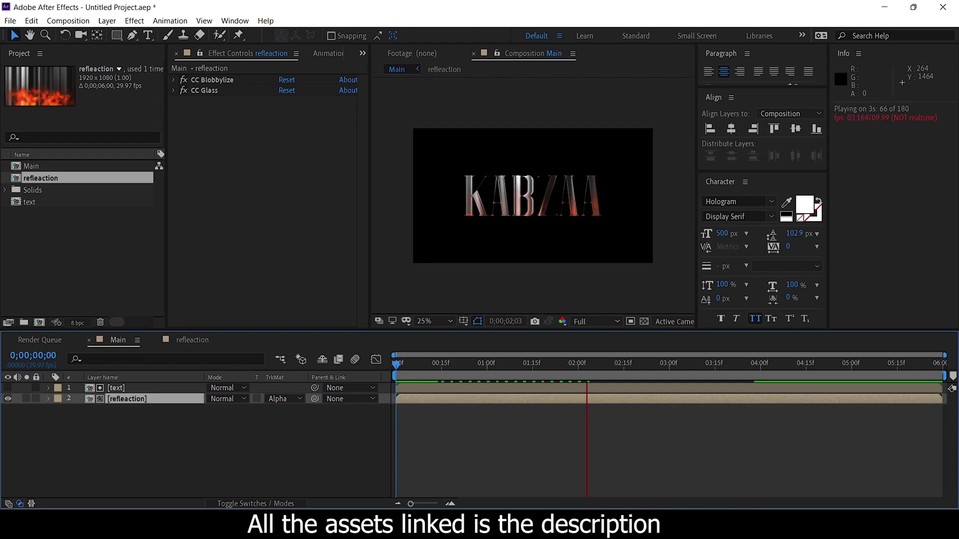
{"action": "key", "text": "space"}
- Pre-compose the text and refleaction layers into a new composition named "metalic text animation"
{"action": "key", "text": "ctrl+a"}
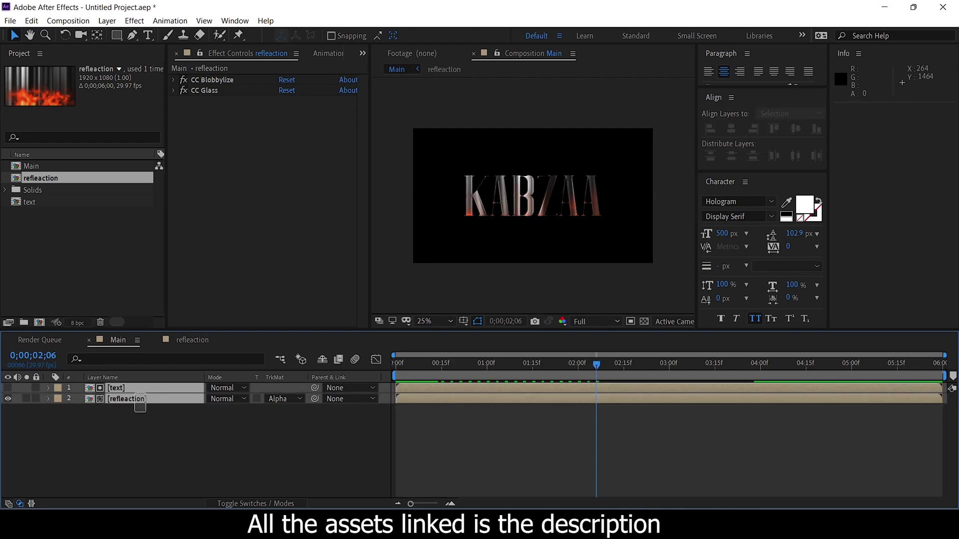
{"action": "key", "text": "ctrl+shift+c"}
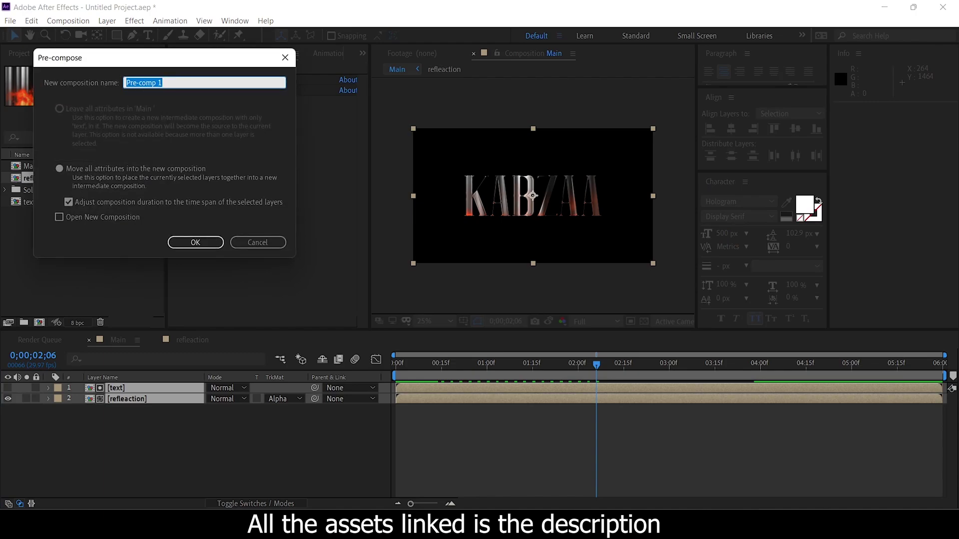
{"action": "type", "text": "metalic text animation"}
{"action": "key", "text": "Return"}
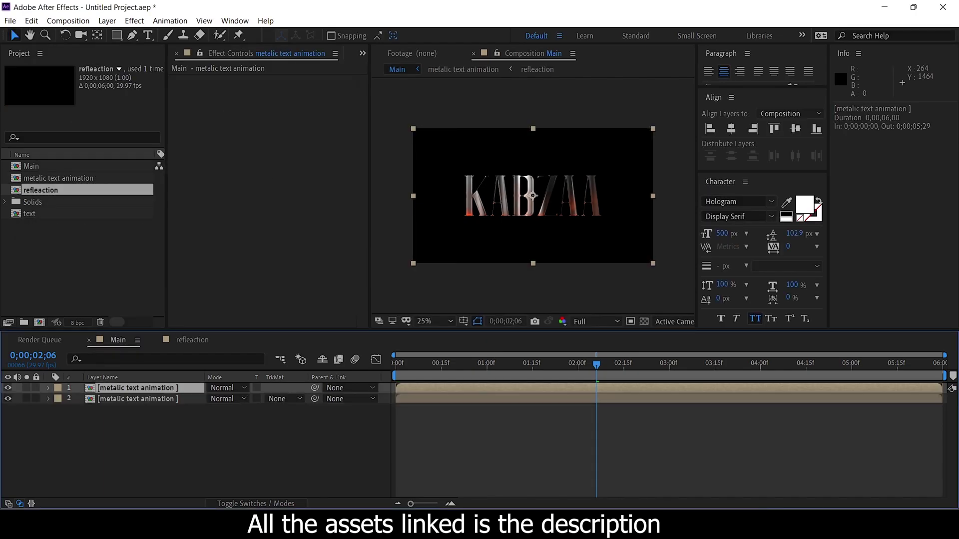
- Duplicate the metalic text animation layer and set the upper copy's blend mode to Multiply
{"action": "left_click", "coordinate": [237, 388]}
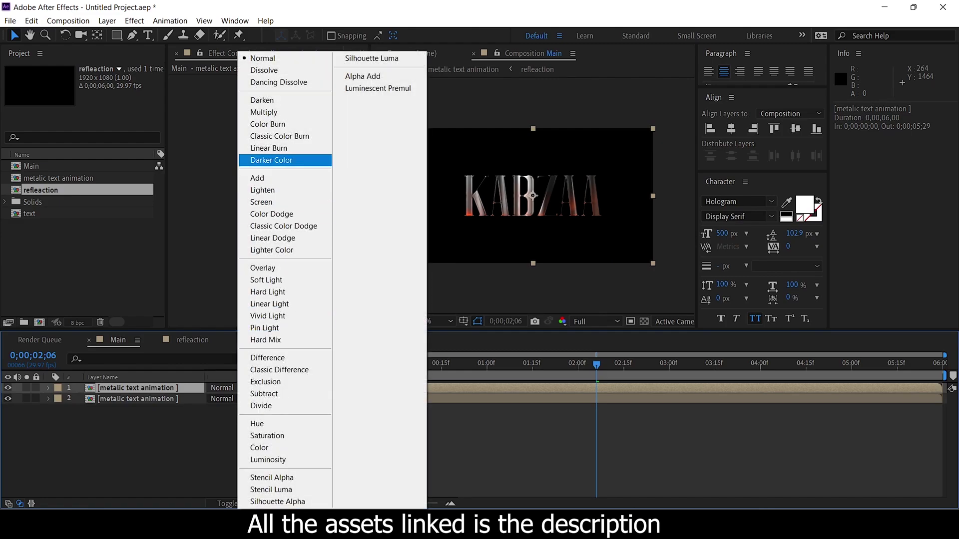
{"action": "key", "text": "Return"}
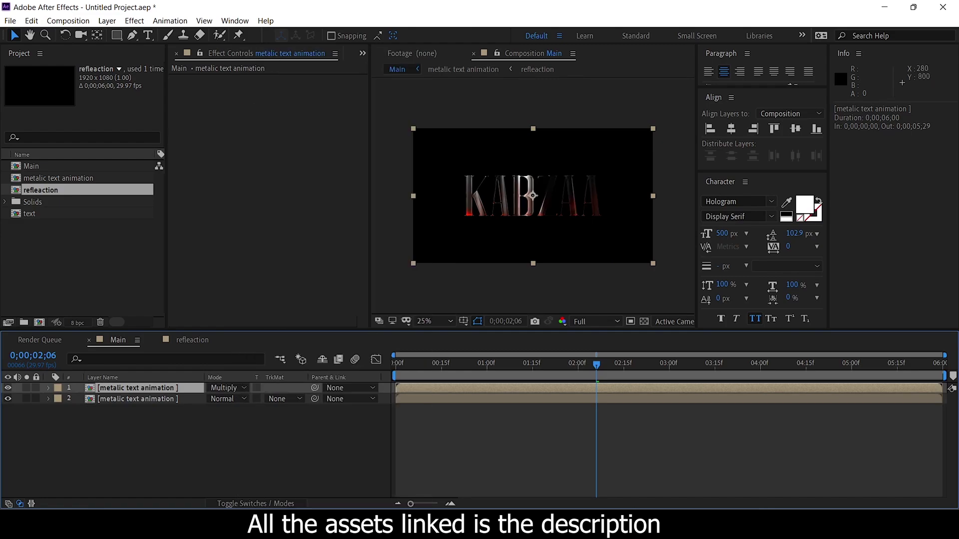
{"action": "key", "text": "period"}
{"action": "key", "text": "comma"}
- Compare the title with and without the Multiply copy, leaving it visible, and preview the Main composition from the start
{"action": "left_click", "coordinate": [8, 388]}
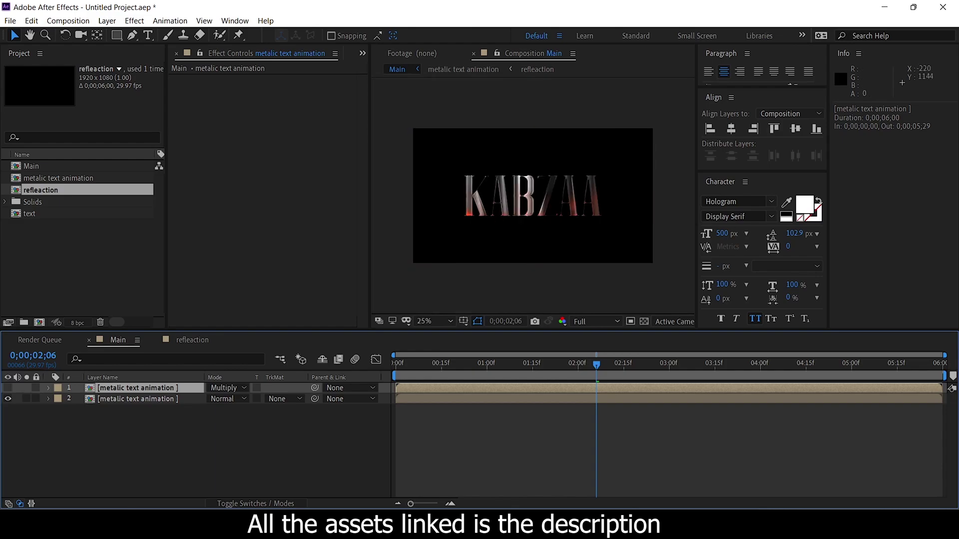
{"action": "left_click", "coordinate": [7, 388]}
{"action": "left_click", "coordinate": [7, 387]}
{"action": "left_click", "coordinate": [8, 388]}
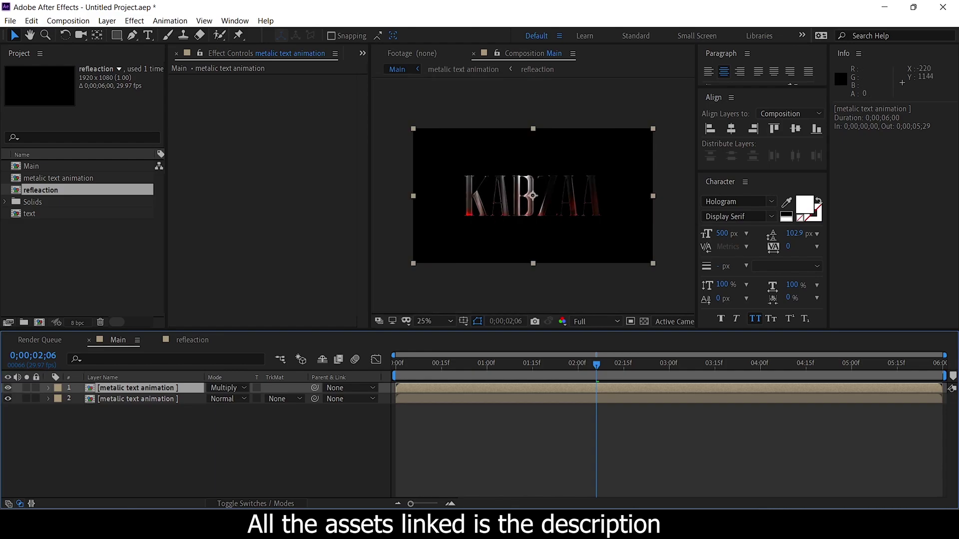
{"action": "key", "text": "Home"}
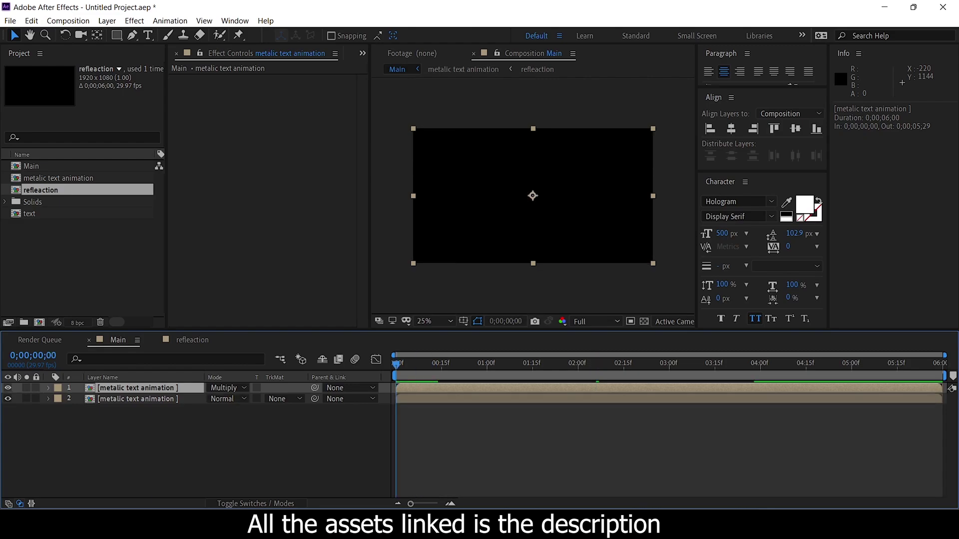
{"action": "key", "text": "space"}
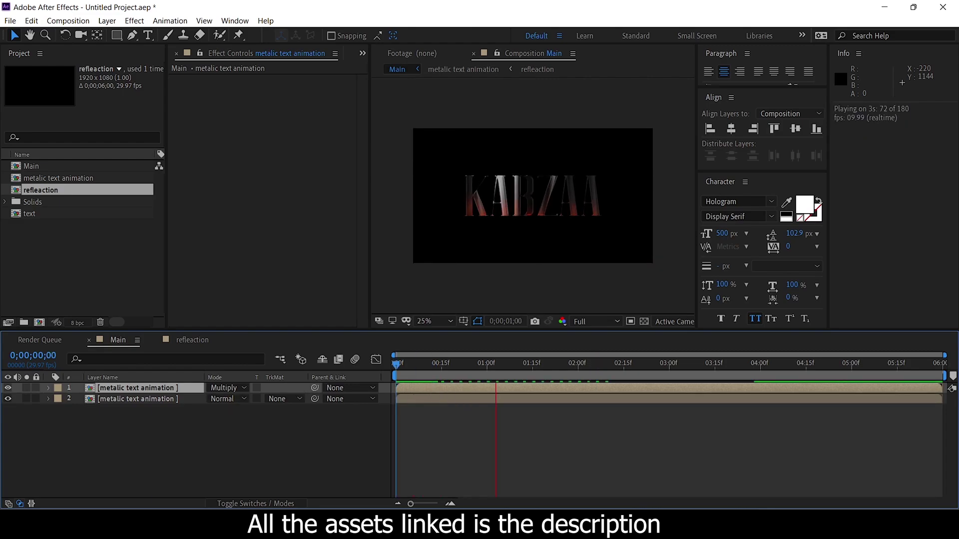
{"action": "key", "text": "space"}
- Add an adjustment layer above both title layers in the Main composition
{"action": "right_click", "coordinate": [129, 296]}
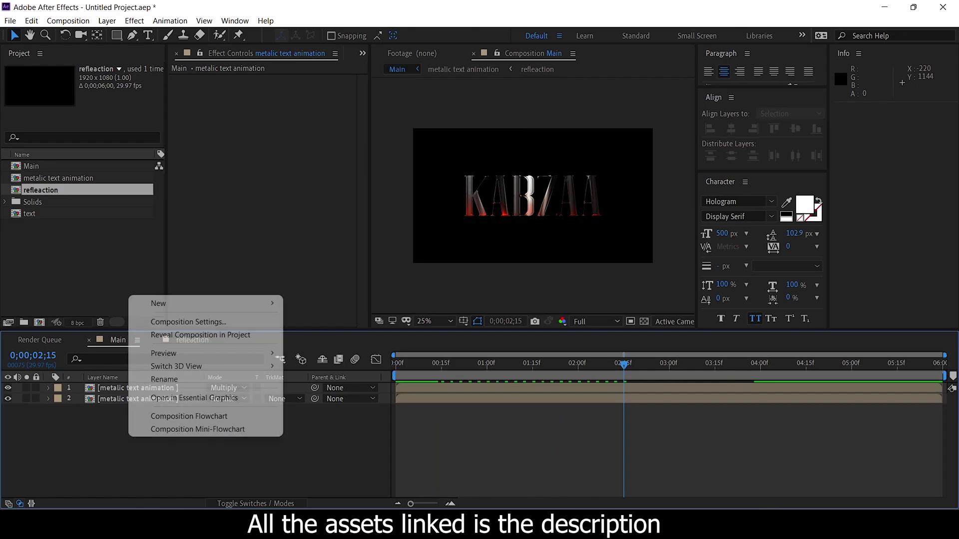
{"action": "mouse_move", "coordinate": [209, 303]}
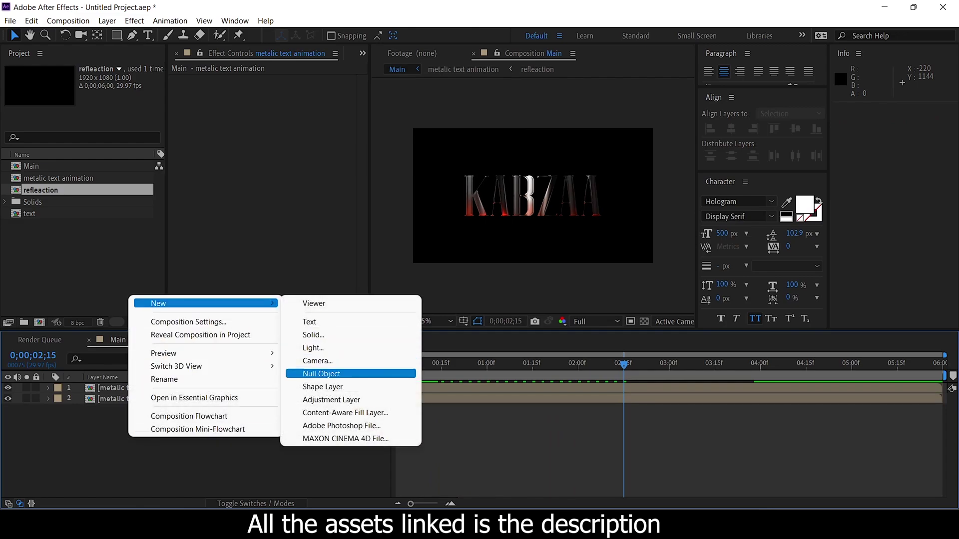
{"action": "left_click", "coordinate": [331, 400]}
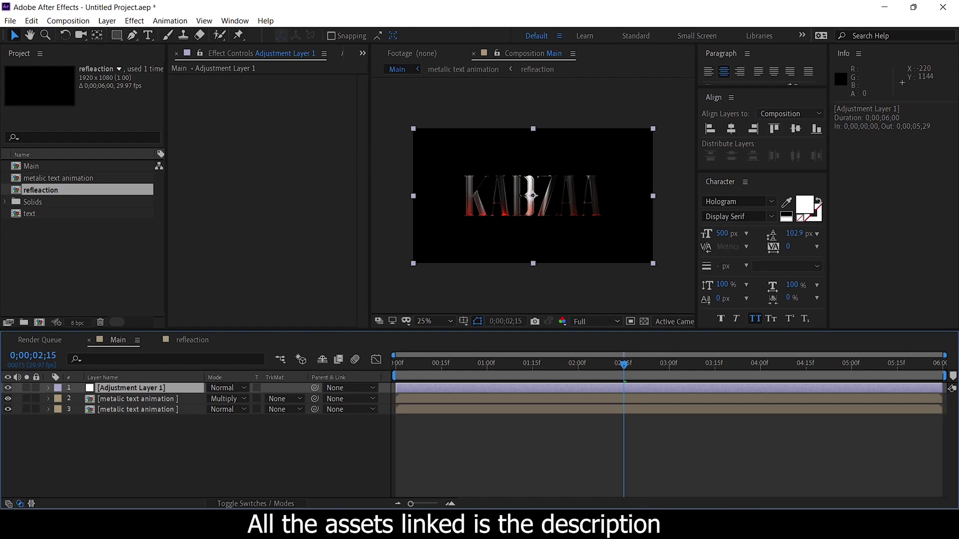
- Apply the Curves effect to the adjustment layer and raise the lower part of its RGB curve slightly
{"action": "left_click", "coordinate": [143, 21]}
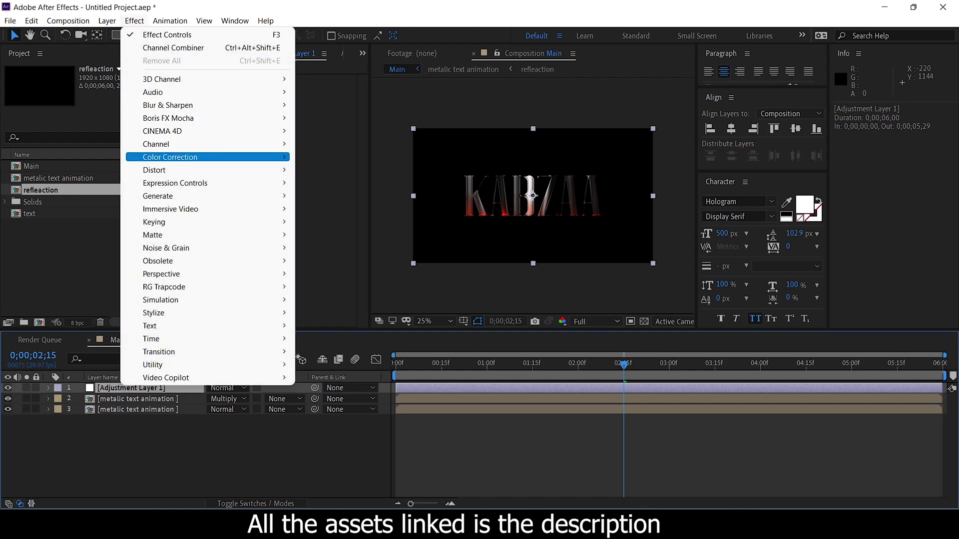
{"action": "mouse_move", "coordinate": [207, 157]}
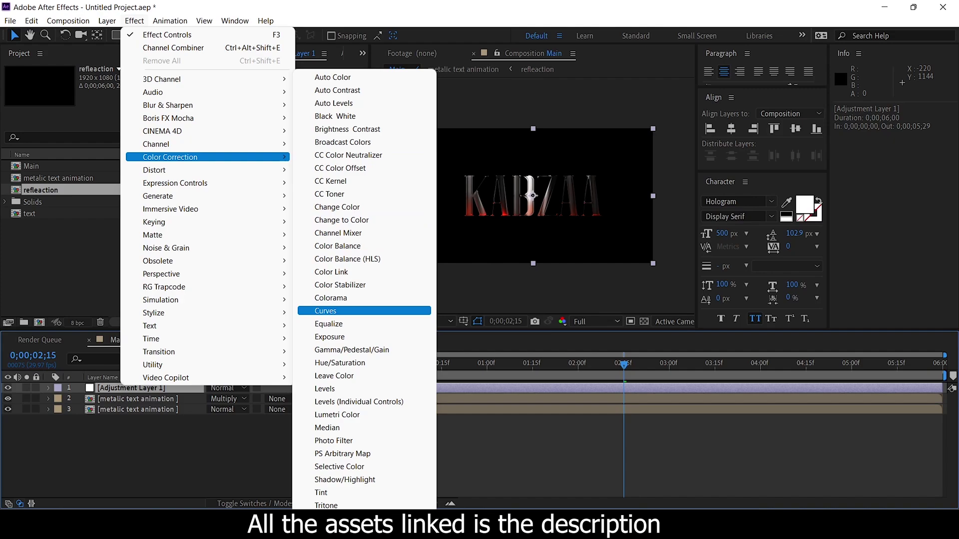
{"action": "left_click", "coordinate": [325, 311]}
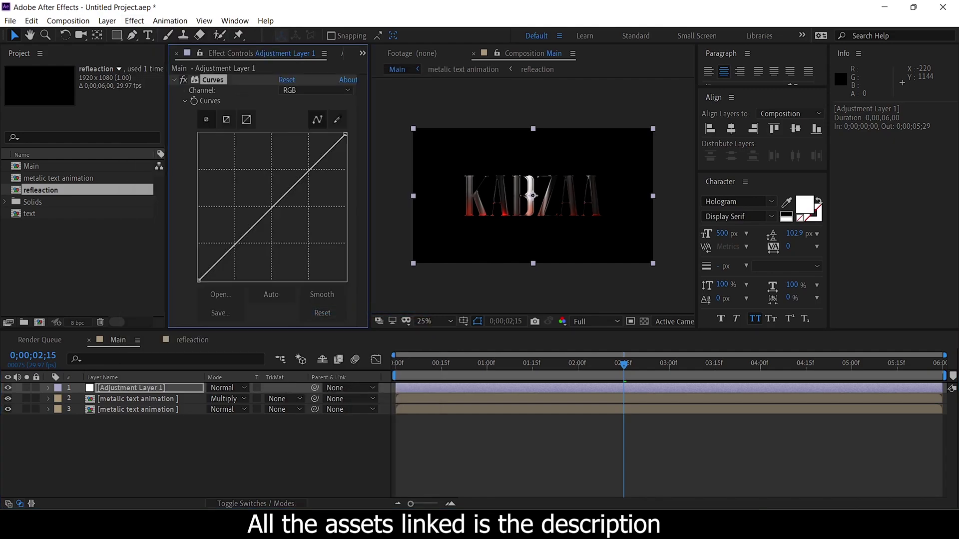
{"action": "left_click_drag", "start_coordinate": [235, 244], "coordinate": [235, 237]}
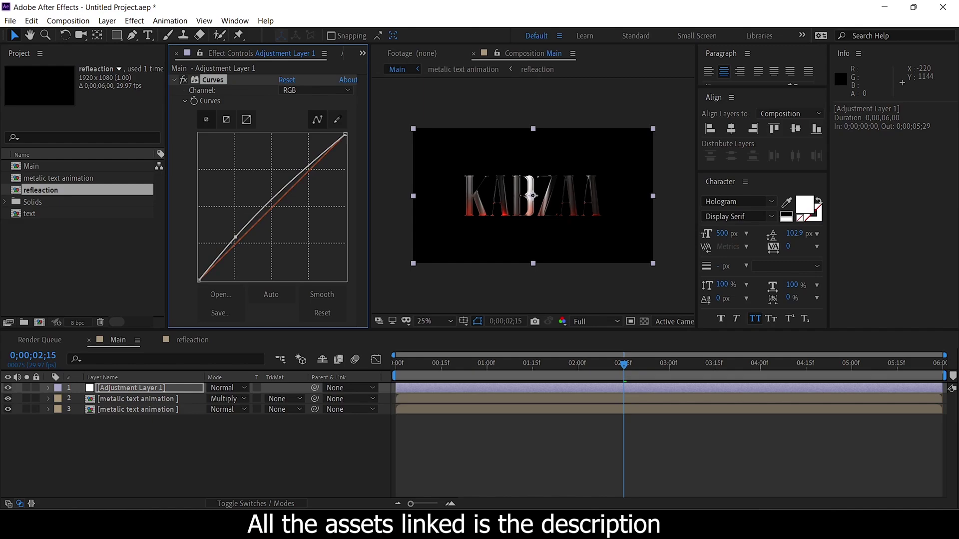
- Raise the middle of the Blue channel's curve slightly in the adjustment layer's Curves effect
{"action": "left_click", "coordinate": [315, 90]}
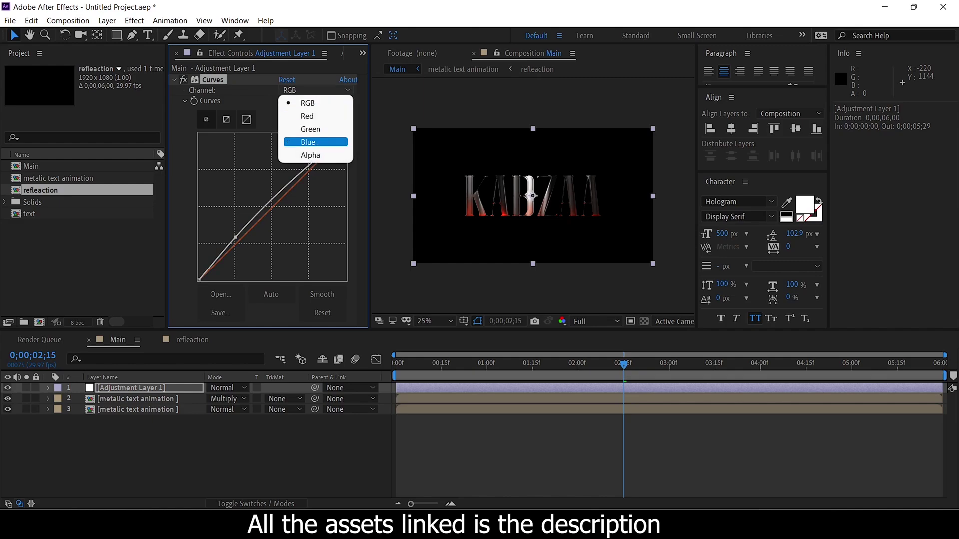
{"action": "left_click", "coordinate": [315, 142]}
{"action": "left_click_drag", "start_coordinate": [272, 206], "coordinate": [266, 203]}
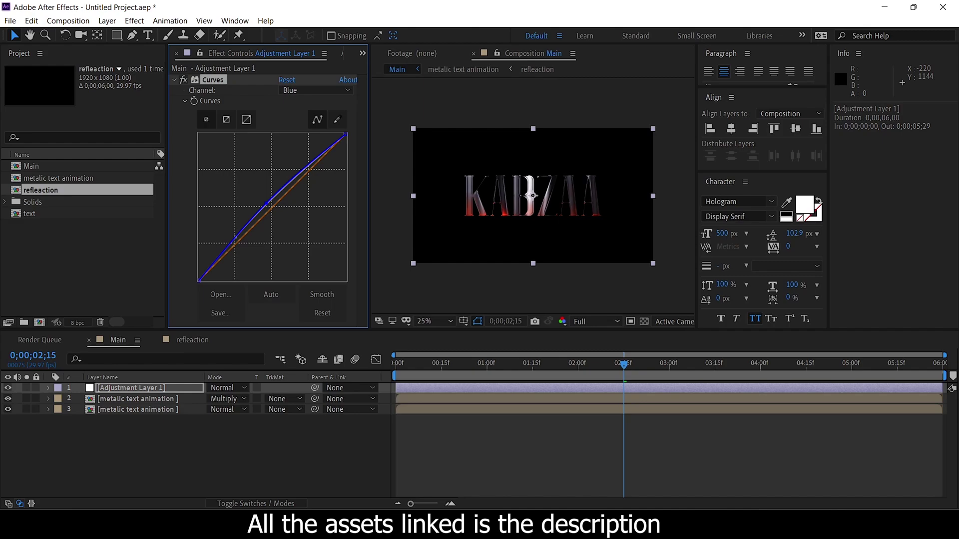
- Lower the middle of the Red channel's curve slightly and inspect the title enlarged to 50%
{"action": "left_click", "coordinate": [315, 90]}
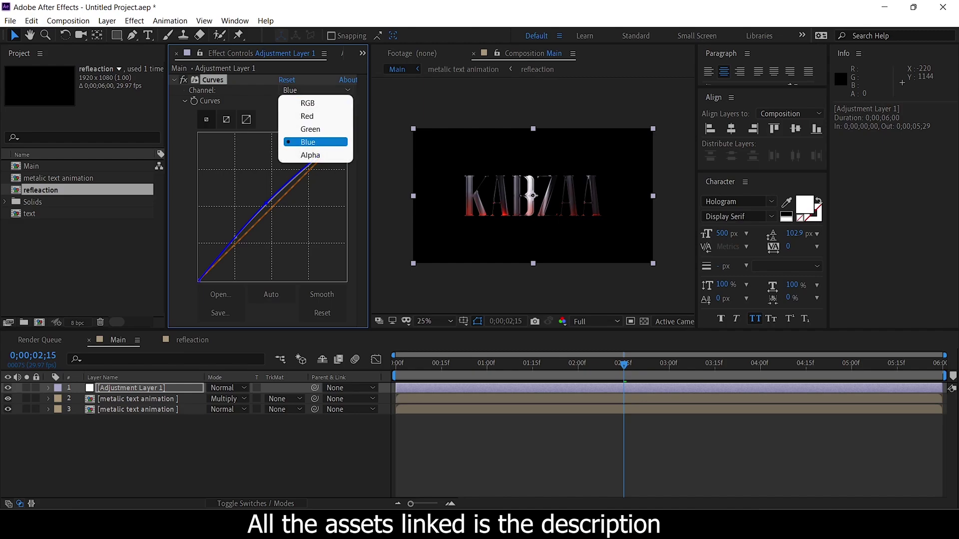
{"action": "key", "text": "Down"}
{"action": "key", "text": "Up"}
{"action": "key", "text": "Up"}
{"action": "key", "text": "Up"}
{"action": "key", "text": "Return"}
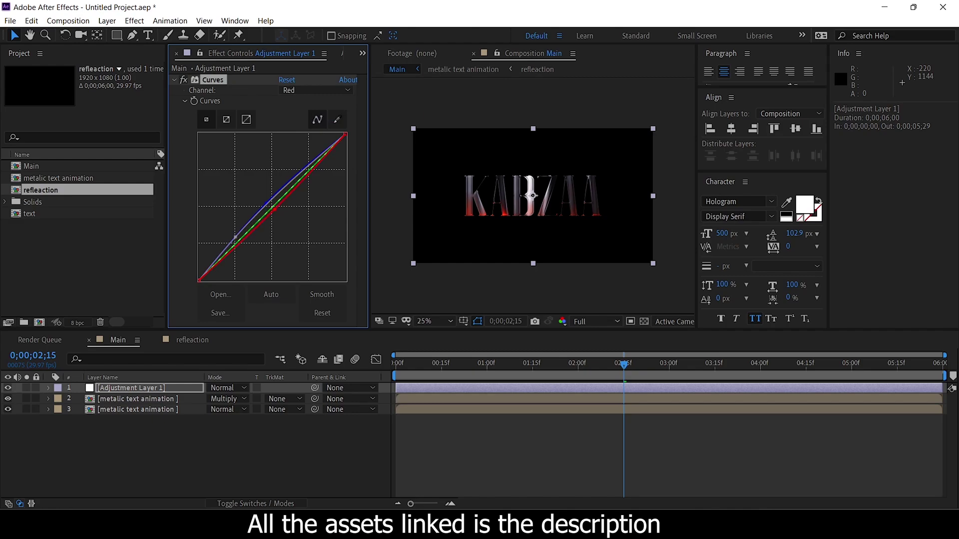
{"action": "key", "text": "period"}
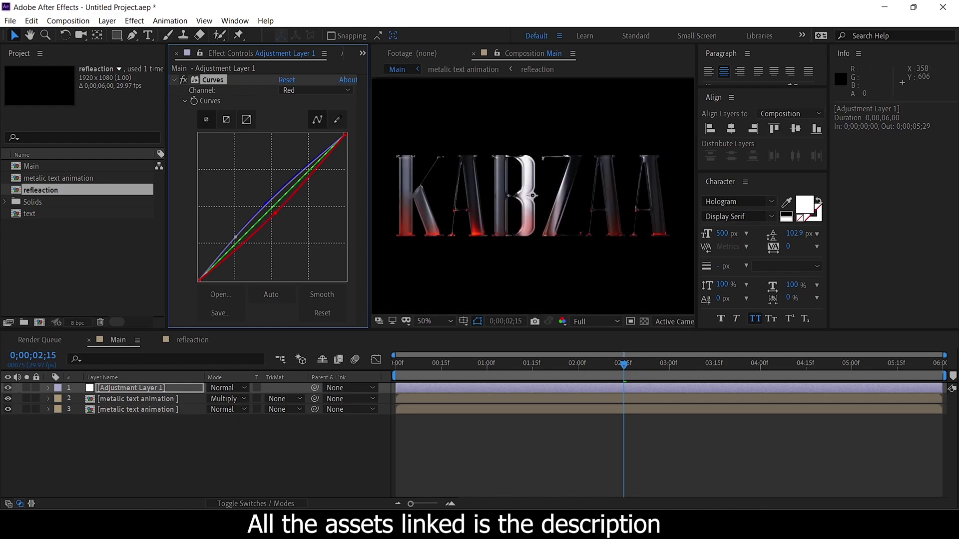
{"action": "key", "text": "space"}
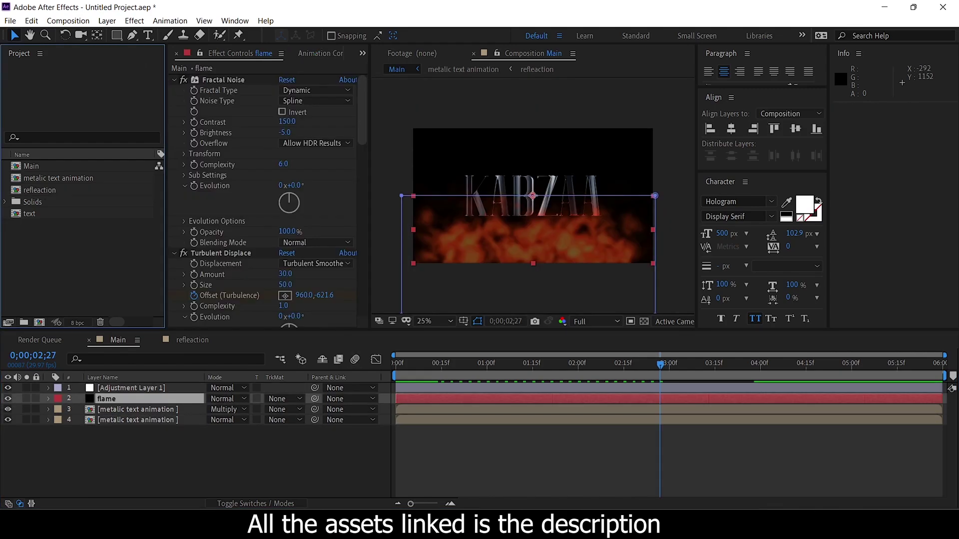
- Place the Fire Render.mov footage between the adjustment layer and the flame layer, and preview it from the start
{"action": "left_click", "coordinate": [137, 409]}
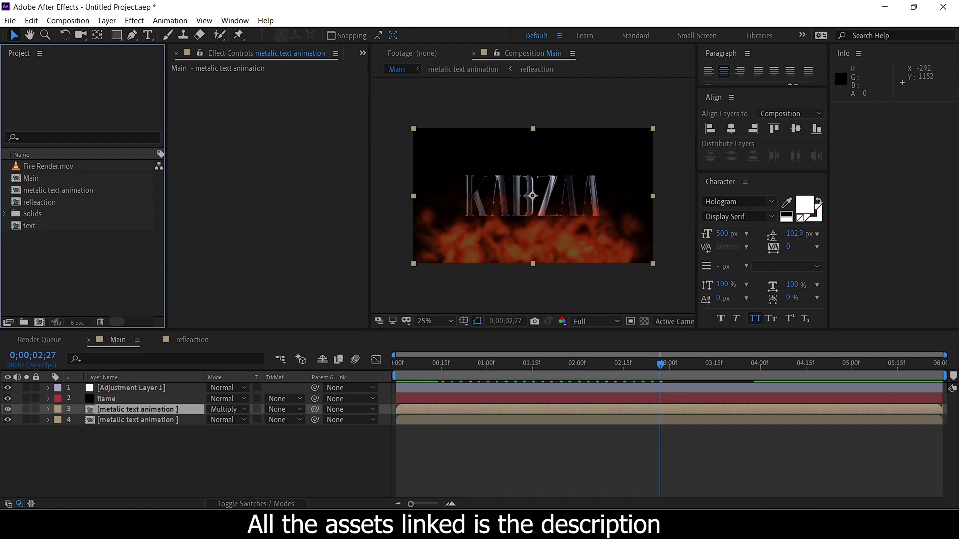
{"action": "left_click", "coordinate": [50, 166]}
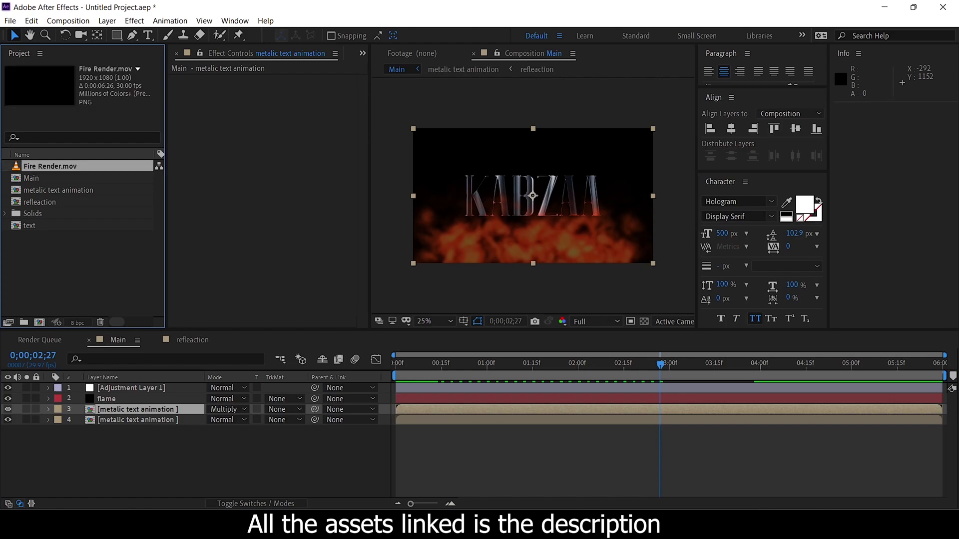
{"action": "left_click_drag", "start_coordinate": [50, 166], "coordinate": [108, 394]}
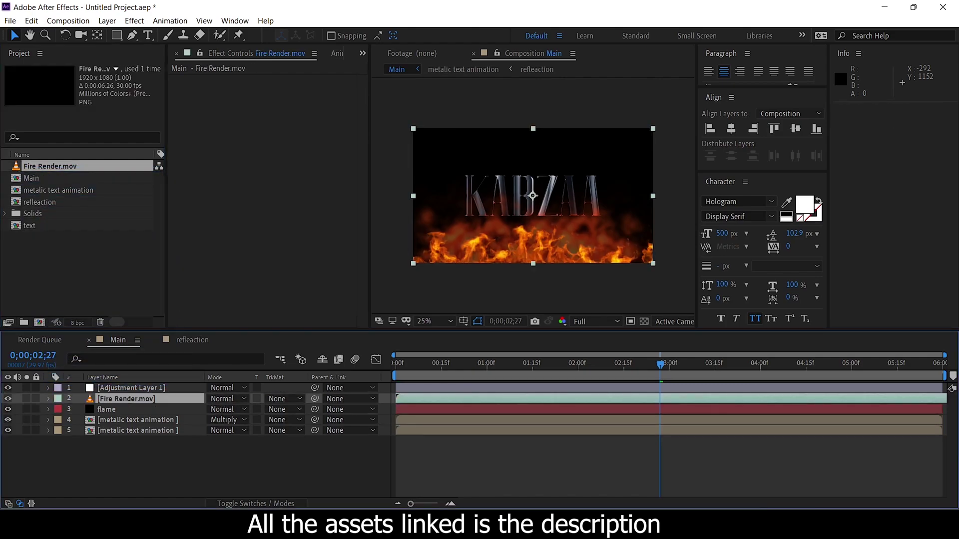
{"action": "key", "text": "Home"}
{"action": "key", "text": "space"}
{"action": "key", "text": "space"}
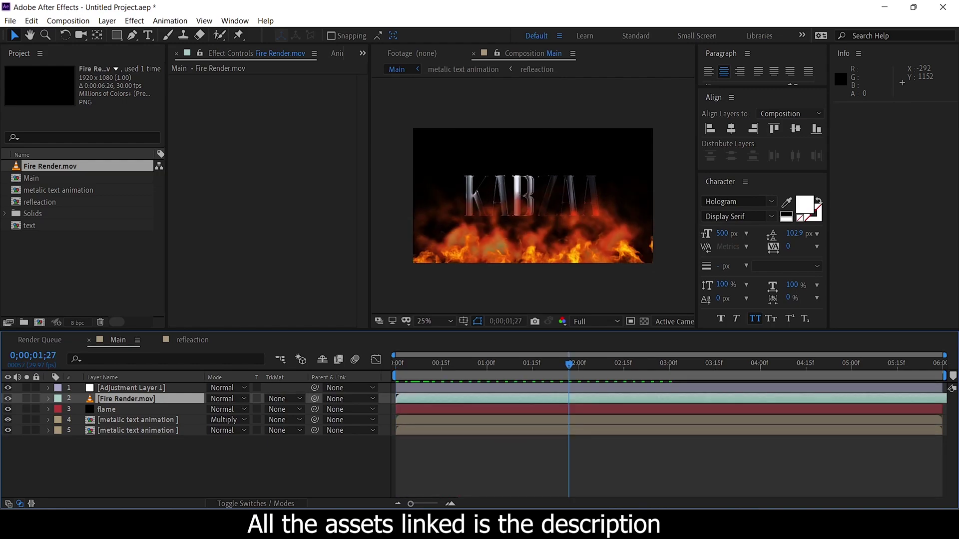
- Delete the flame layer and preview the Main composition from the start
{"action": "left_click", "coordinate": [137, 410]}
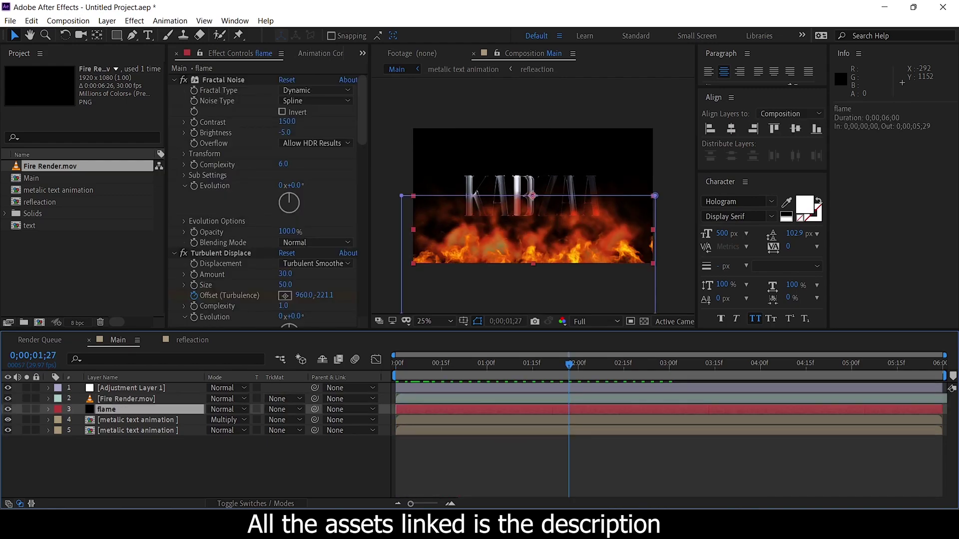
{"action": "key", "text": "Delete"}
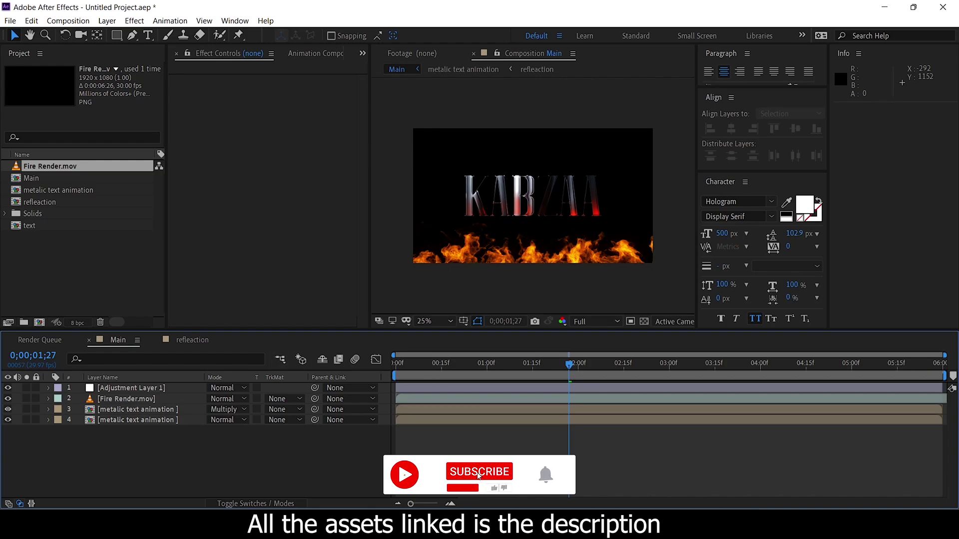
{"action": "key", "text": "Home"}
{"action": "key", "text": "space"}
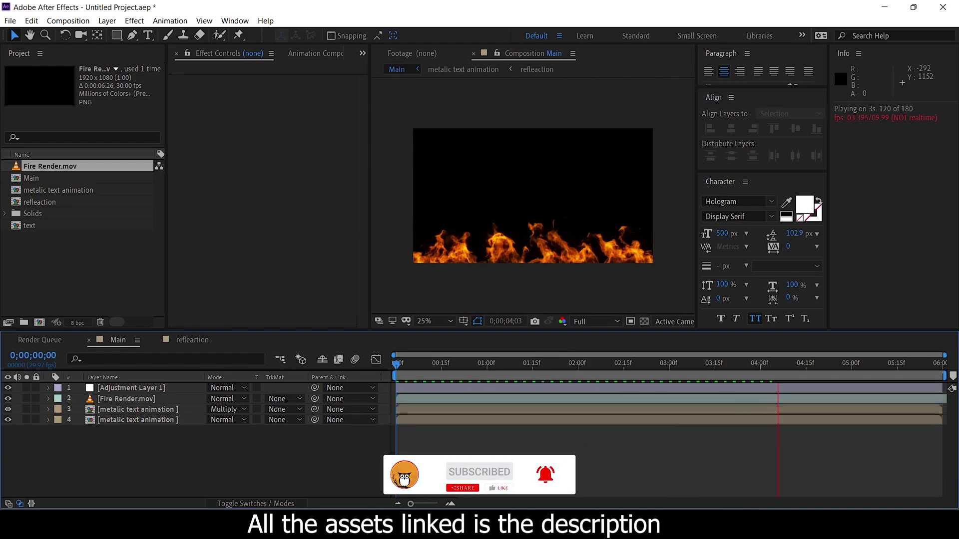
{"action": "key", "text": "space"}
- Keyframe the Fire Render.mov opacity from 100% at 0;00;03;09 to 0% at 0;00;04;16 and preview the fade-out
{"action": "left_click_drag", "start_coordinate": [738, 365], "coordinate": [697, 365]}
{"action": "left_click", "coordinate": [697, 399]}
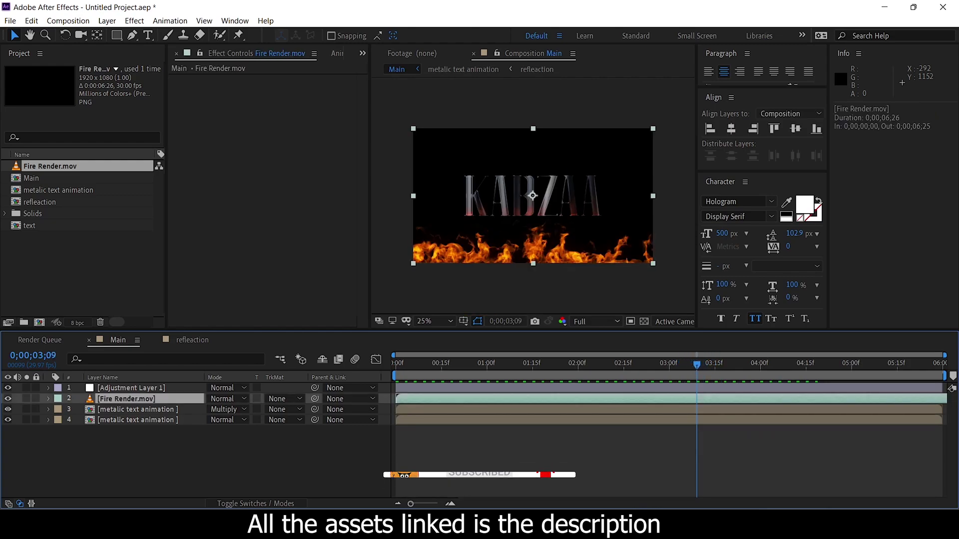
{"action": "key", "text": "t"}
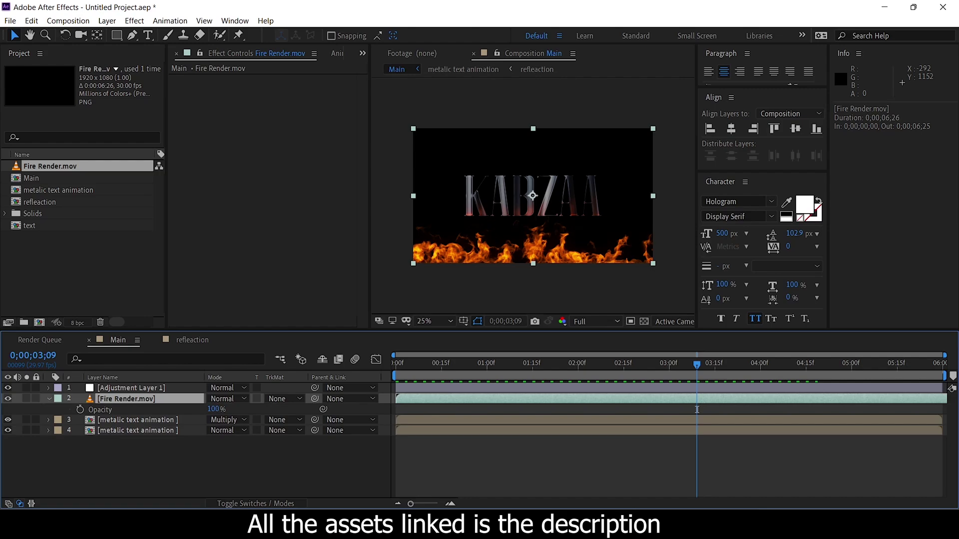
{"action": "left_click", "coordinate": [80, 410]}
{"action": "left_click_drag", "start_coordinate": [696, 364], "coordinate": [809, 364]}
{"action": "left_click_drag", "start_coordinate": [213, 409], "coordinate": [158, 409]}
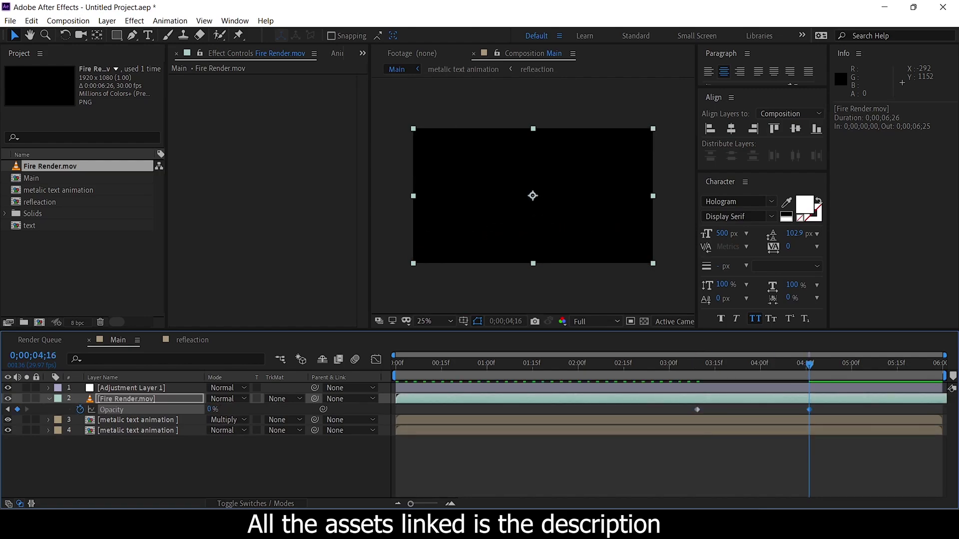
{"action": "key", "text": "Home"}
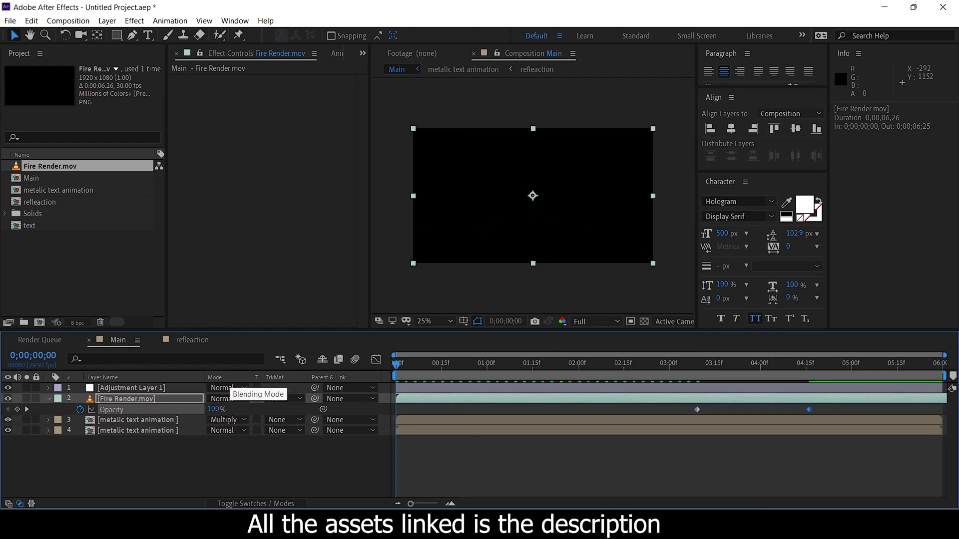
{"action": "key", "text": "space"}
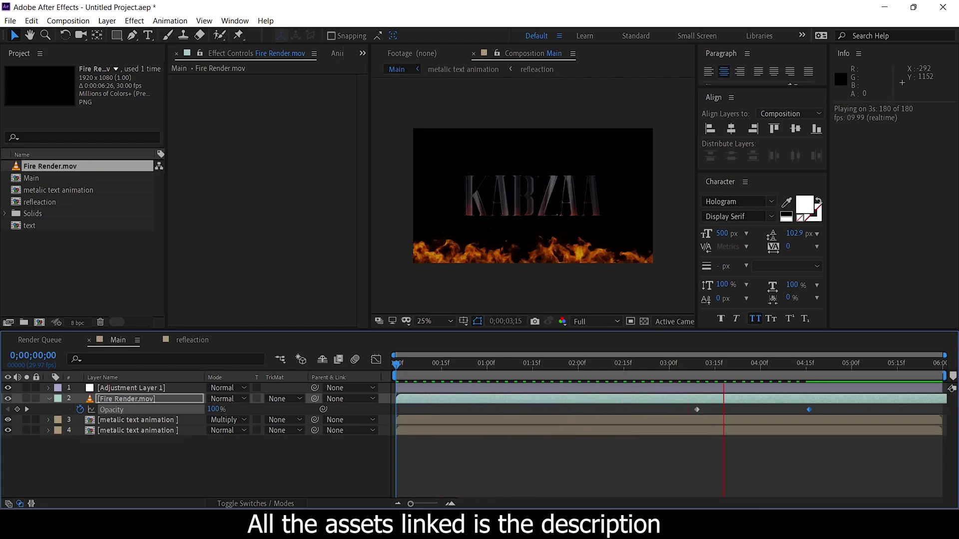
{"action": "key", "text": "space"}
- Apply Gaussian Blur to the Fire Render.mov layer and set its Blurriness to 5
{"action": "key", "text": "ctrl+space"}
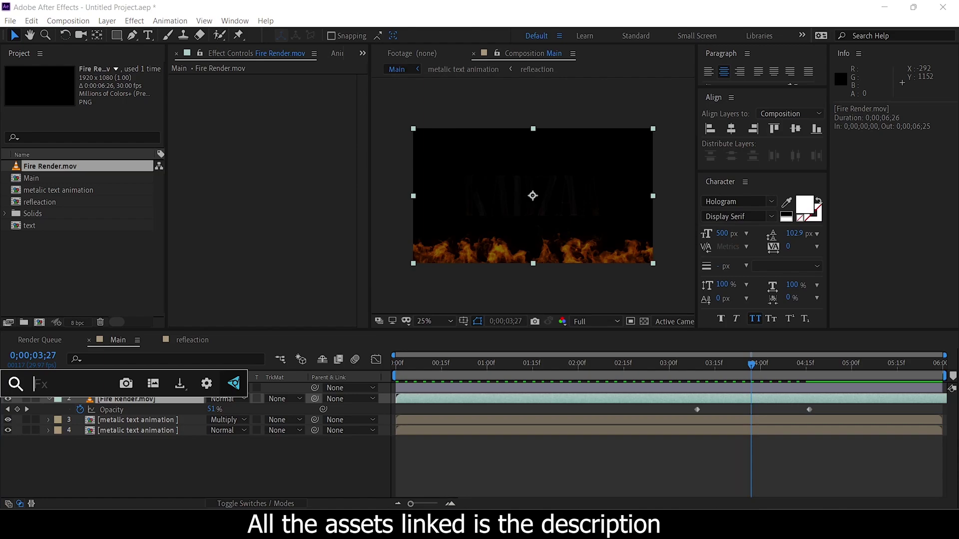
{"action": "key", "text": "Escape"}
{"action": "key", "text": "ctrl+alt+y"}
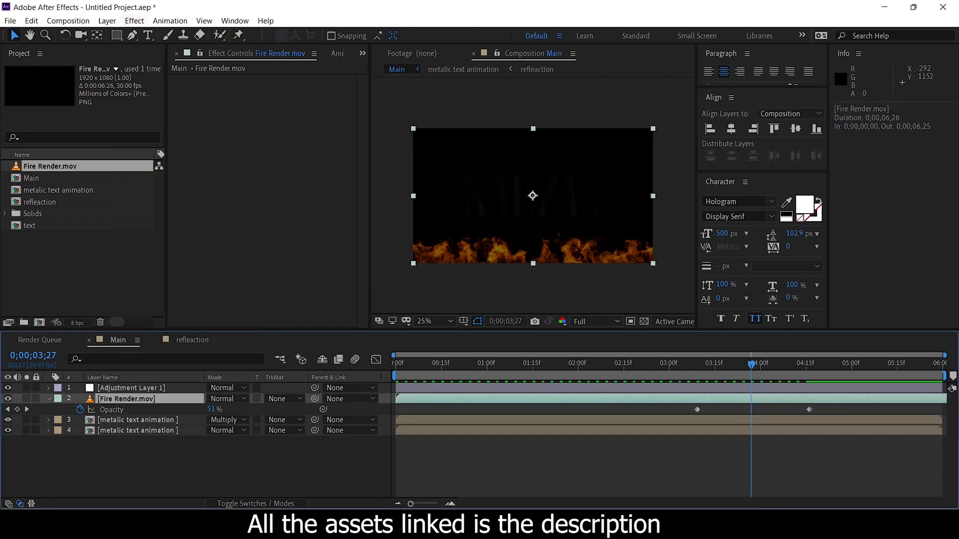
{"action": "left_click", "coordinate": [134, 20]}
{"action": "mouse_move", "coordinate": [165, 101]}
{"action": "left_click", "coordinate": [349, 248]}
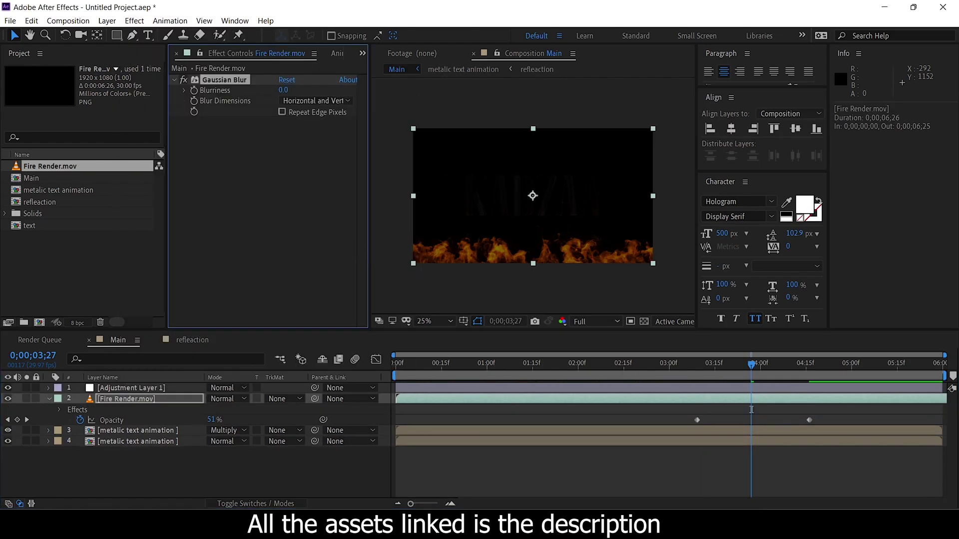
{"action": "left_click", "coordinate": [283, 90]}
{"action": "key", "text": "Return"}
{"action": "left_click", "coordinate": [255, 174]}
- Add a Glow effect to the fire layer with Glow Radius 150 and Glow Intensity 0.5, and check it at 0;00;01;09
{"action": "left_click", "coordinate": [134, 21]}
{"action": "mouse_move", "coordinate": [170, 209]}
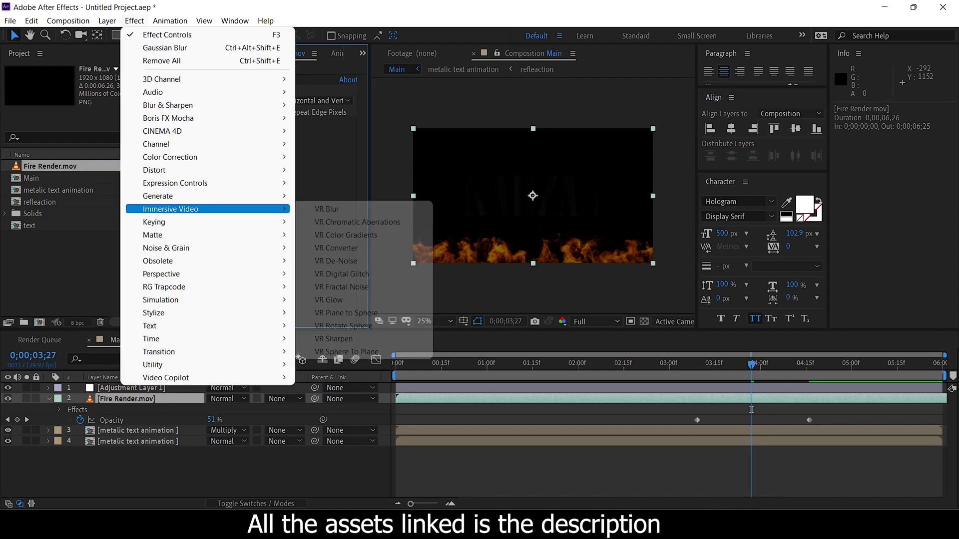
{"action": "mouse_move", "coordinate": [160, 313]}
{"action": "left_click", "coordinate": [333, 427]}
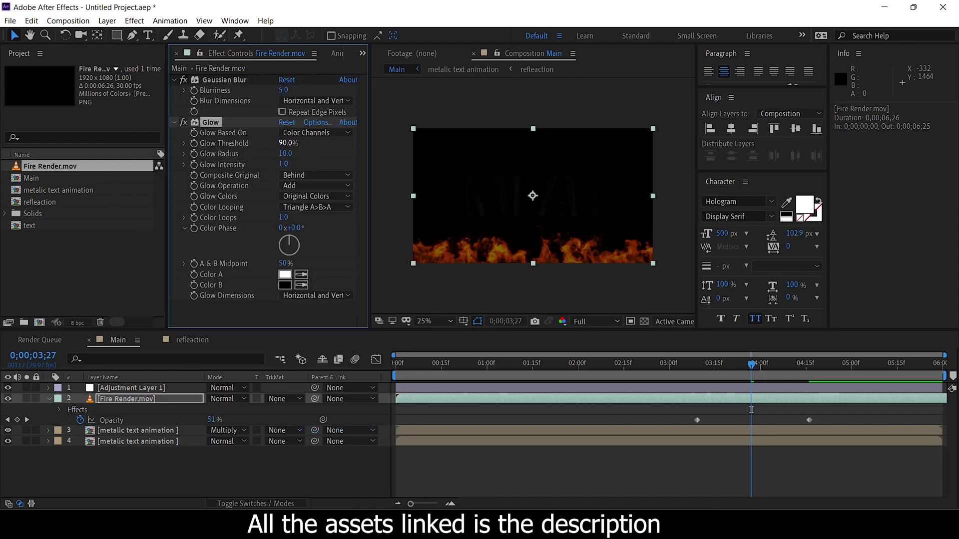
{"action": "key", "text": "Tab"}
{"action": "type", "text": "150"}
{"action": "key", "text": "Tab"}
{"action": "type", "text": "0.5"}
{"action": "left_click_drag", "start_coordinate": [751, 410], "coordinate": [514, 409]}
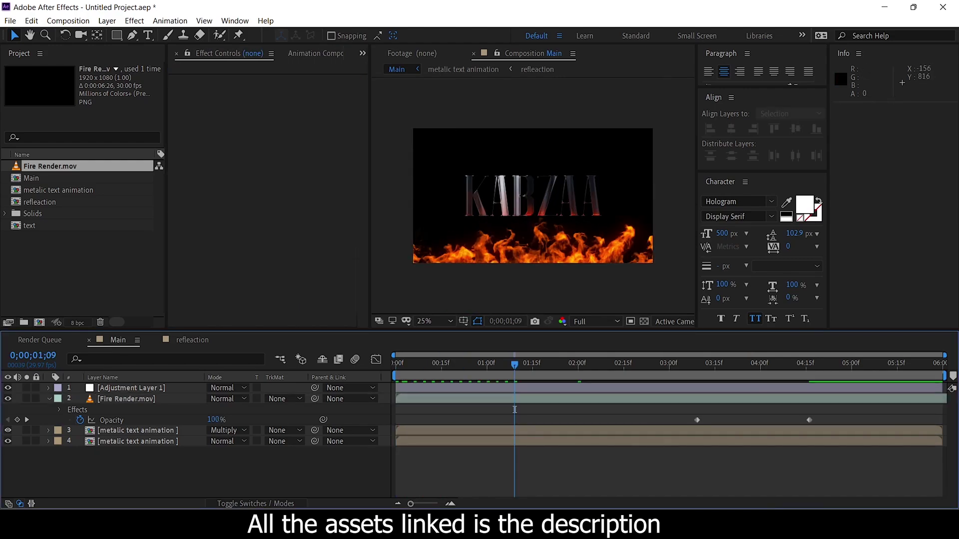
- Import the smoke and sparks footage, place Sparks - 25164.mp4 as the topmost layer and set its blend mode to Add
{"action": "double_click", "coordinate": [80, 275]}
{"action": "left_click_drag", "start_coordinate": [55, 238], "coordinate": [99, 386]}
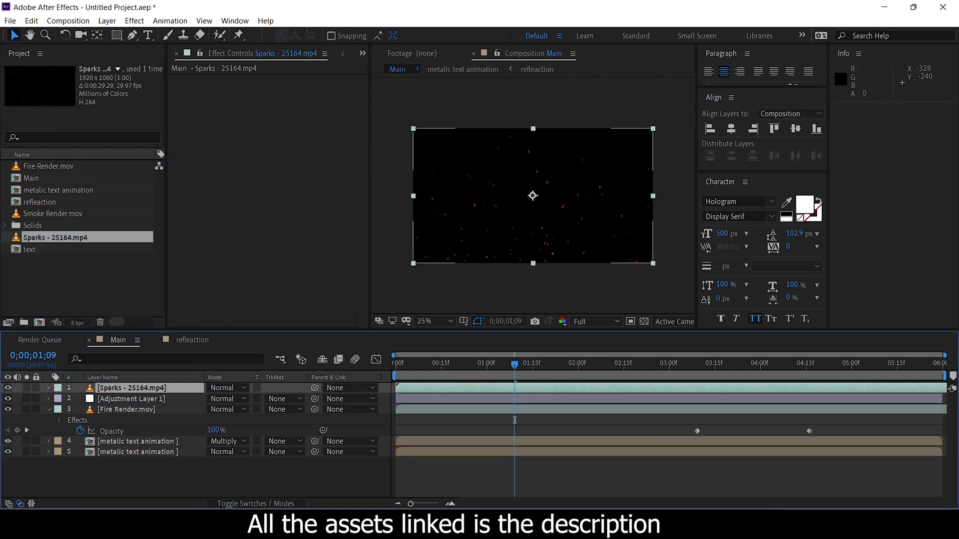
{"action": "left_click", "coordinate": [244, 388]}
{"action": "left_click", "coordinate": [265, 382]}
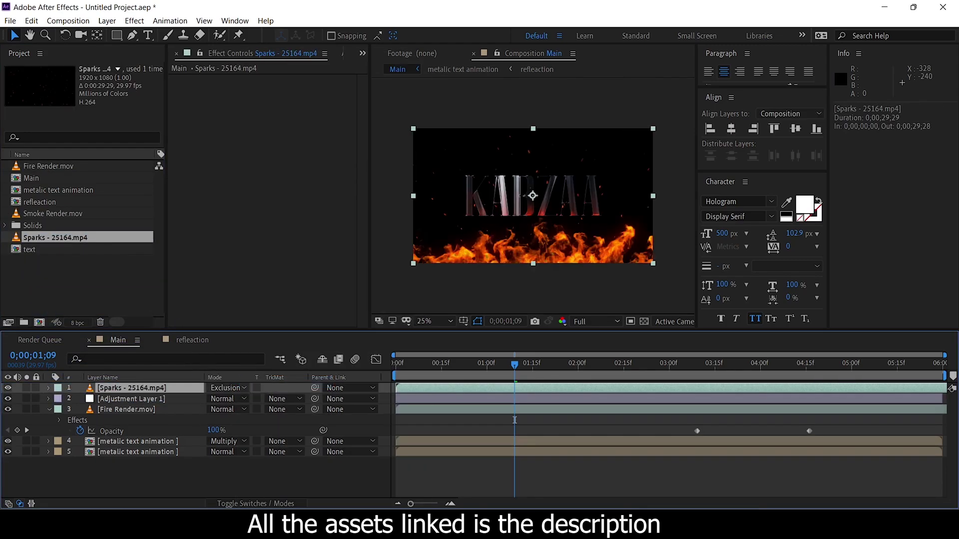
{"action": "left_click", "coordinate": [243, 388]}
{"action": "left_click", "coordinate": [259, 178]}
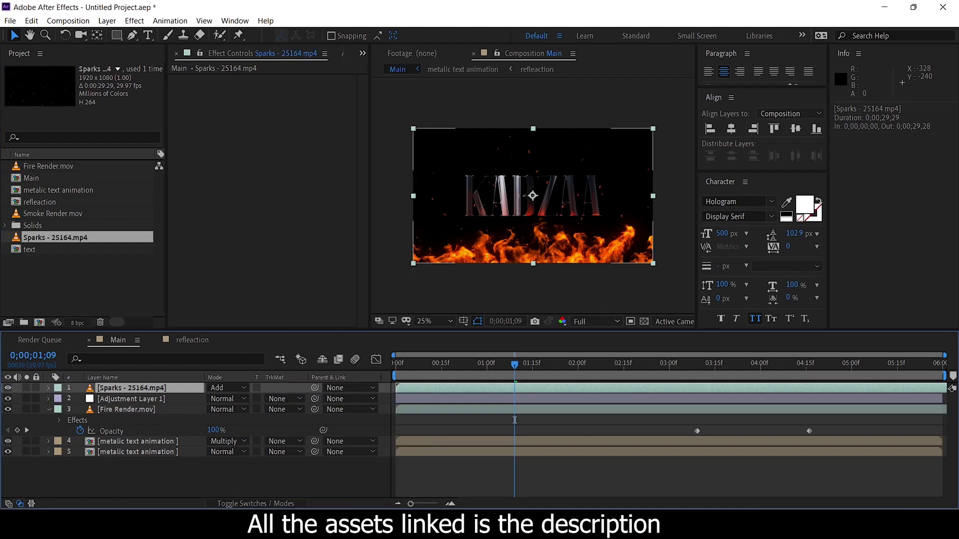
- Keyframe the sparks layer's opacity to fade in from 2% at the start to 100% at about 0;00;00;20, and preview it
{"action": "left_click_drag", "start_coordinate": [514, 419], "coordinate": [453, 419]}
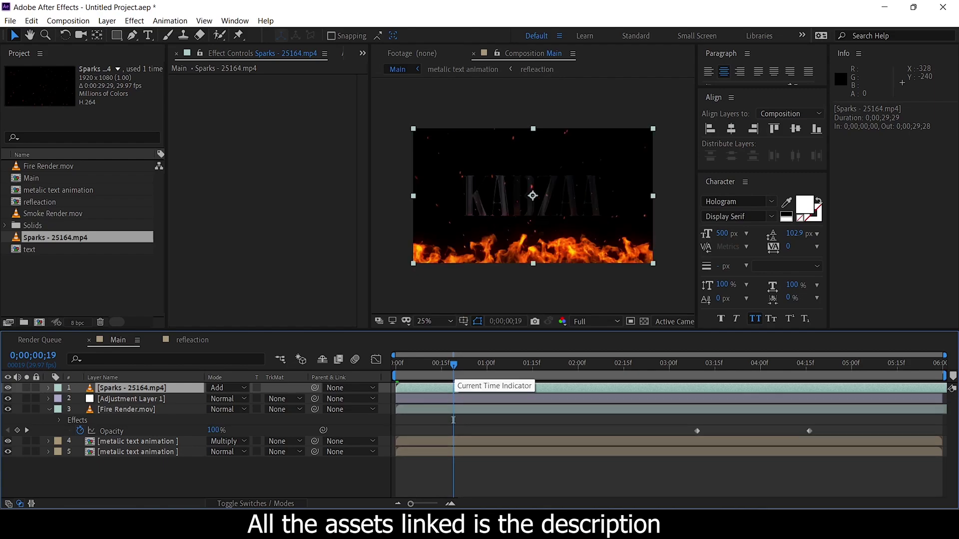
{"action": "left_click_drag", "start_coordinate": [453, 366], "coordinate": [396, 366]}
{"action": "key", "text": "t"}
{"action": "left_click", "coordinate": [80, 399]}
{"action": "left_click_drag", "start_coordinate": [212, 398], "coordinate": [163, 399]}
{"action": "key", "text": "space"}
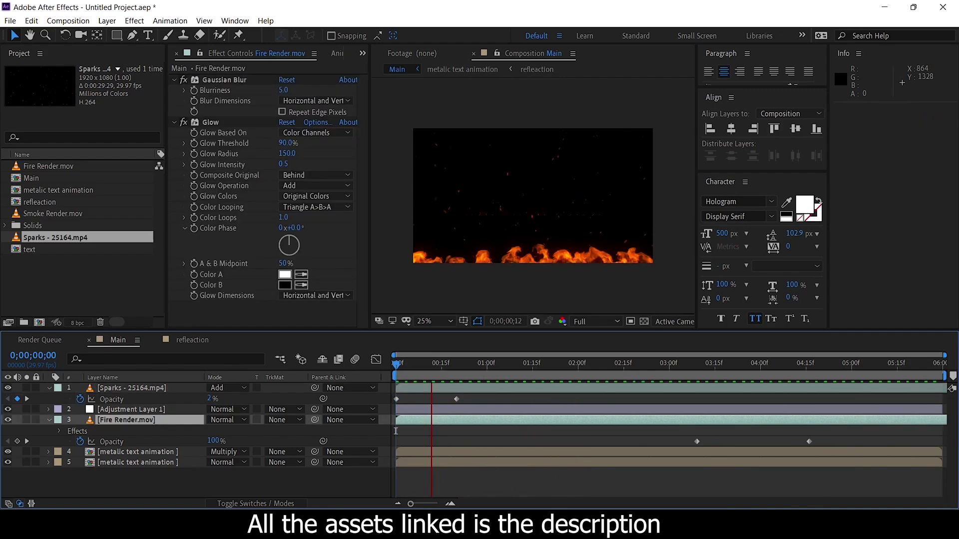
- Copy the fire layer's two fade-out opacity keyframes to the sparks layer, starting at 0;00;03;09, and scrub through the result
{"action": "left_click", "coordinate": [27, 442]}
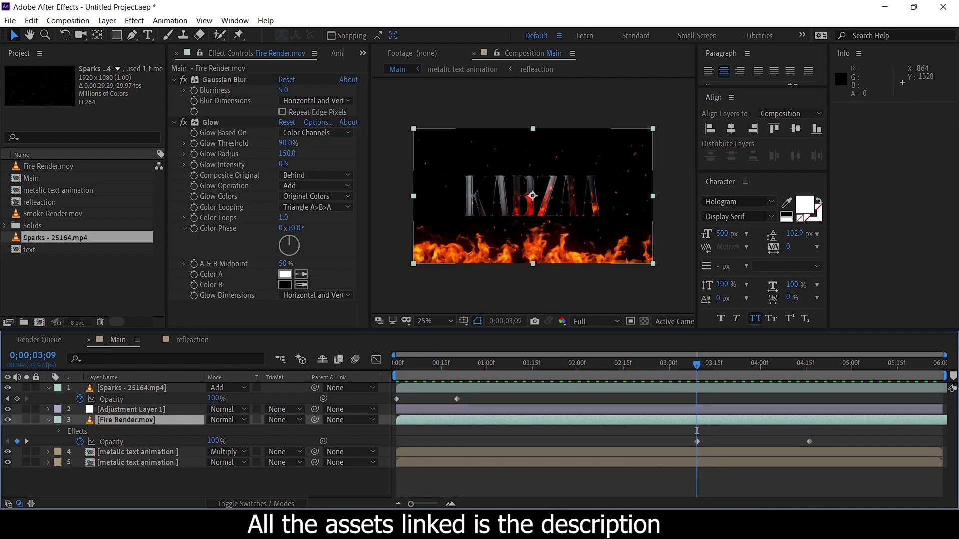
{"action": "key", "text": "ctrl+shift+a"}
{"action": "left_click_drag", "start_coordinate": [691, 432], "coordinate": [820, 457]}
{"action": "key", "text": "ctrl+c"}
{"action": "left_click", "coordinate": [132, 388]}
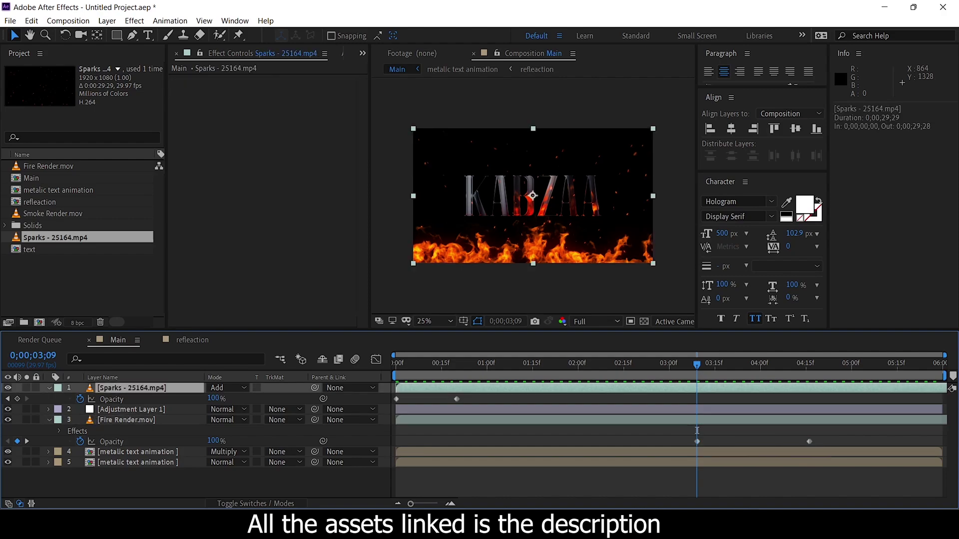
{"action": "key", "text": "ctrl+v"}
{"action": "left_click_drag", "start_coordinate": [811, 365], "coordinate": [614, 365]}
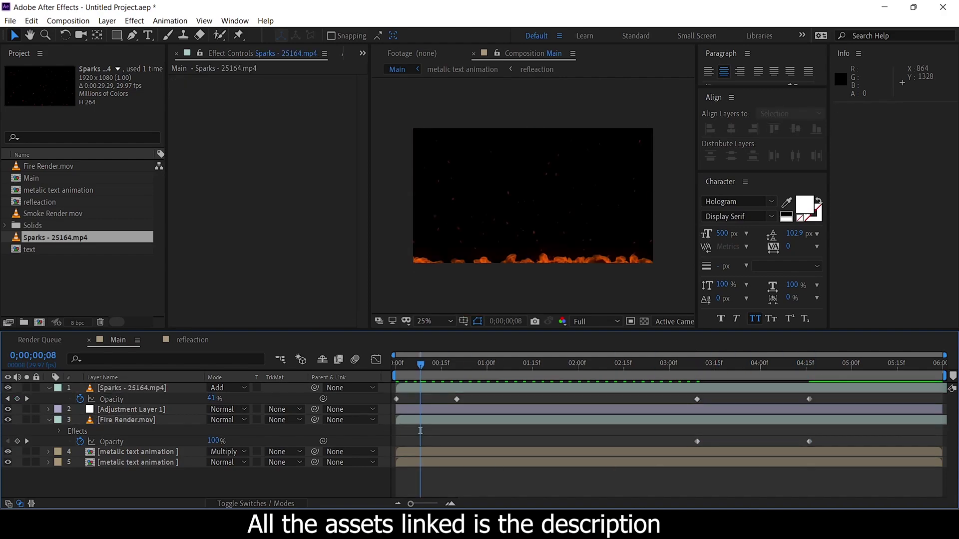
{"action": "left_click_drag", "start_coordinate": [420, 430], "coordinate": [642, 431]}
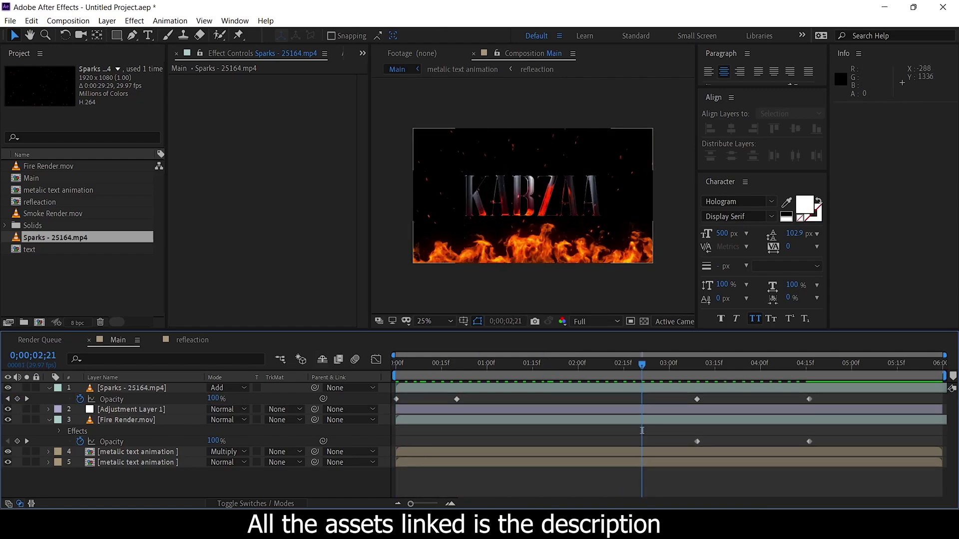
- Open the text composition nested inside the upper metallic text animation layer
{"action": "left_click", "coordinate": [138, 452]}
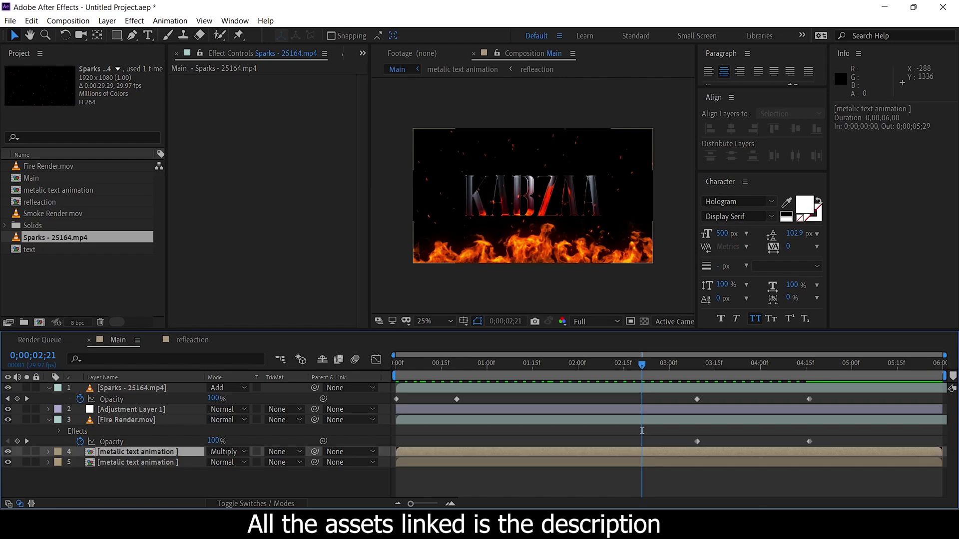
{"action": "key", "text": "KP_Enter"}
{"action": "key", "text": "KP_1"}
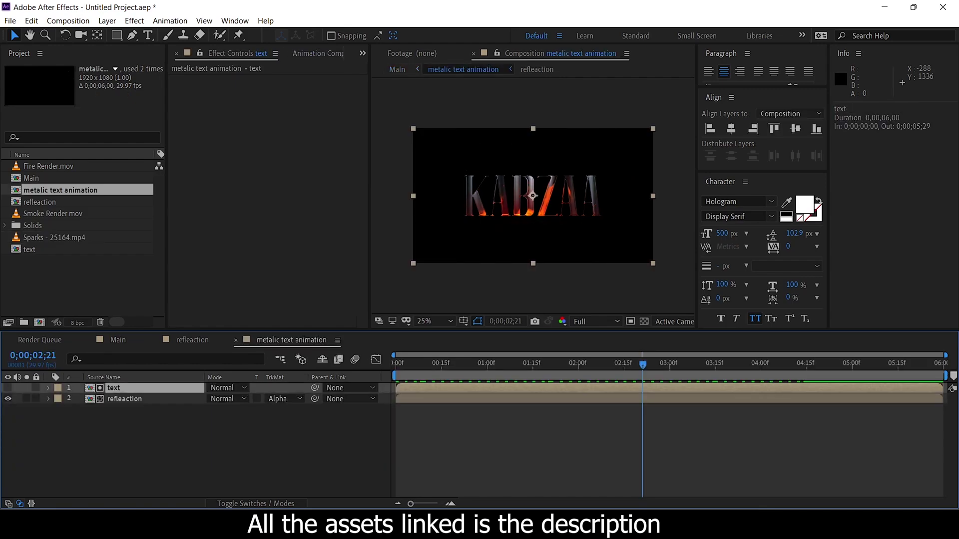
{"action": "key", "text": "KP_Enter"}
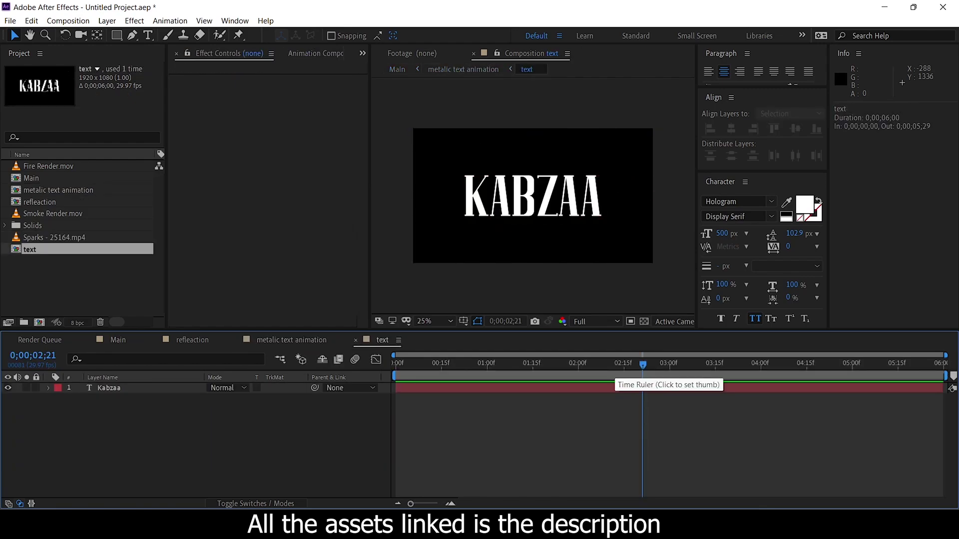
- Go to 0;00;02;00 and add a Tracking animator to the Kabzaa text layer
{"action": "left_click_drag", "start_coordinate": [643, 365], "coordinate": [575, 365]}
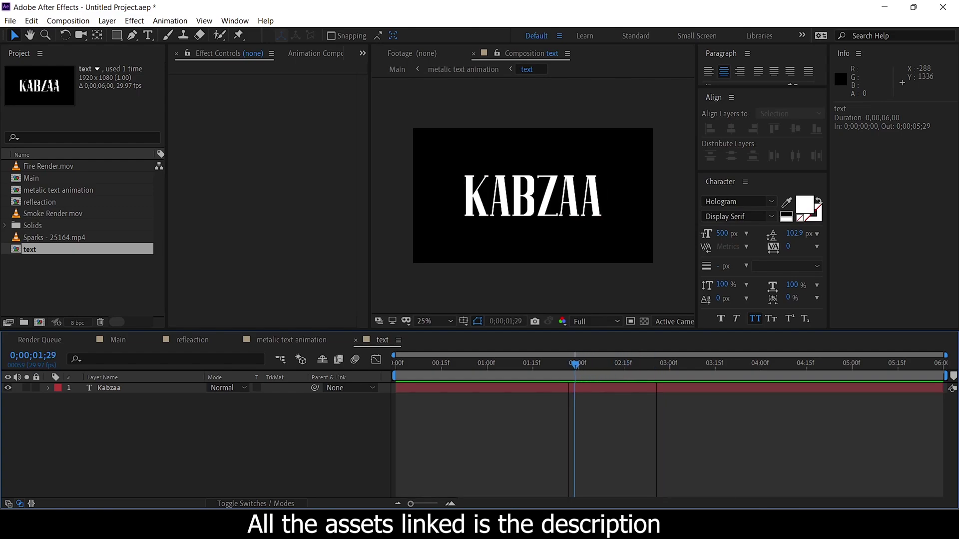
{"action": "key", "text": "Page_Down"}
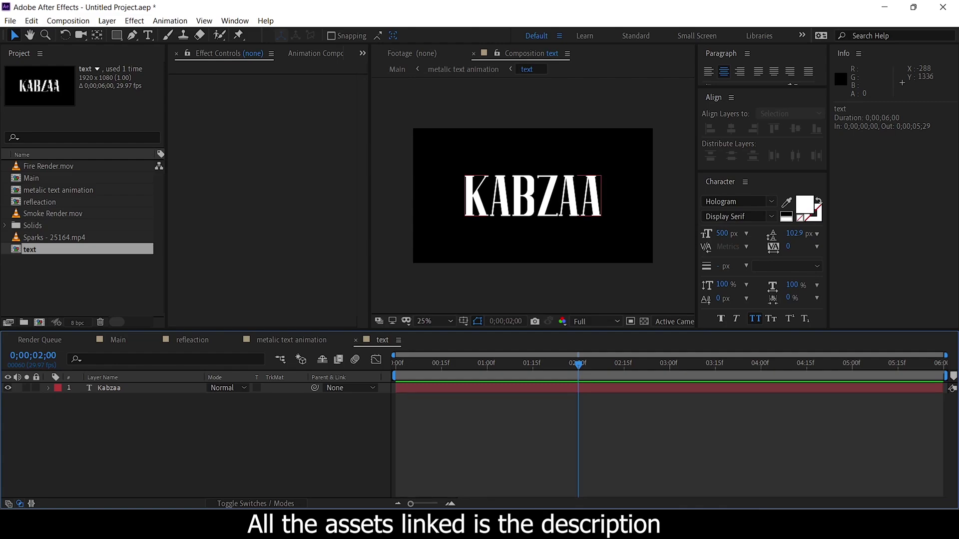
{"action": "left_click", "coordinate": [49, 389]}
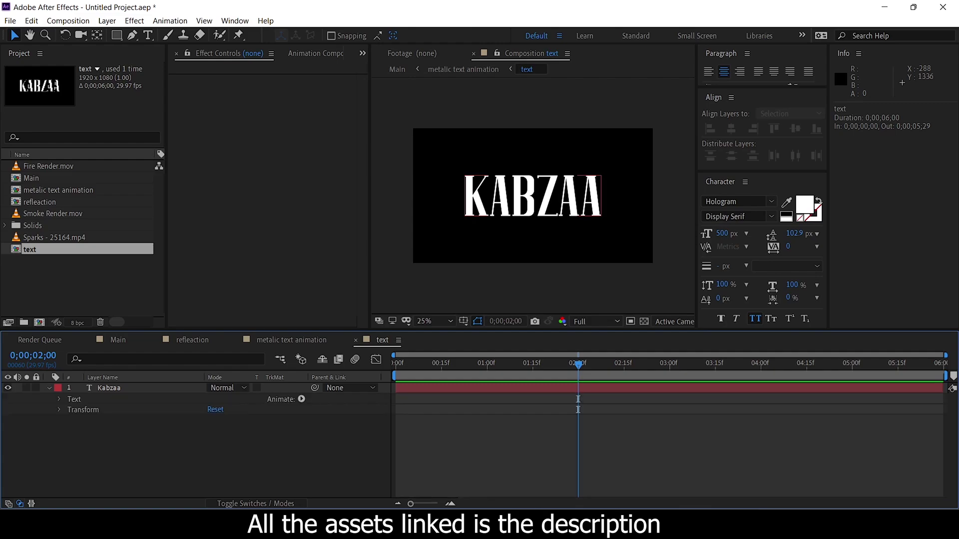
{"action": "left_click", "coordinate": [302, 399]}
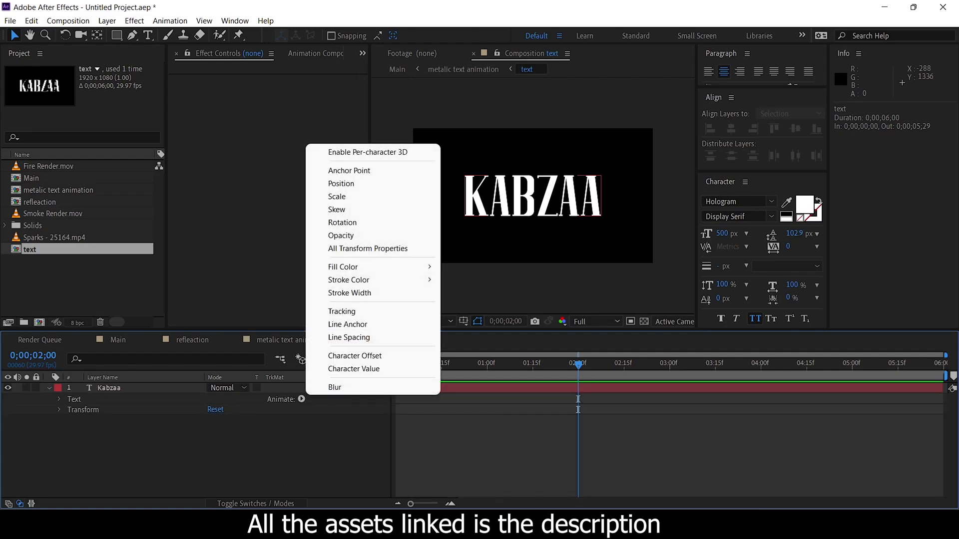
{"action": "left_click", "coordinate": [334, 311]}
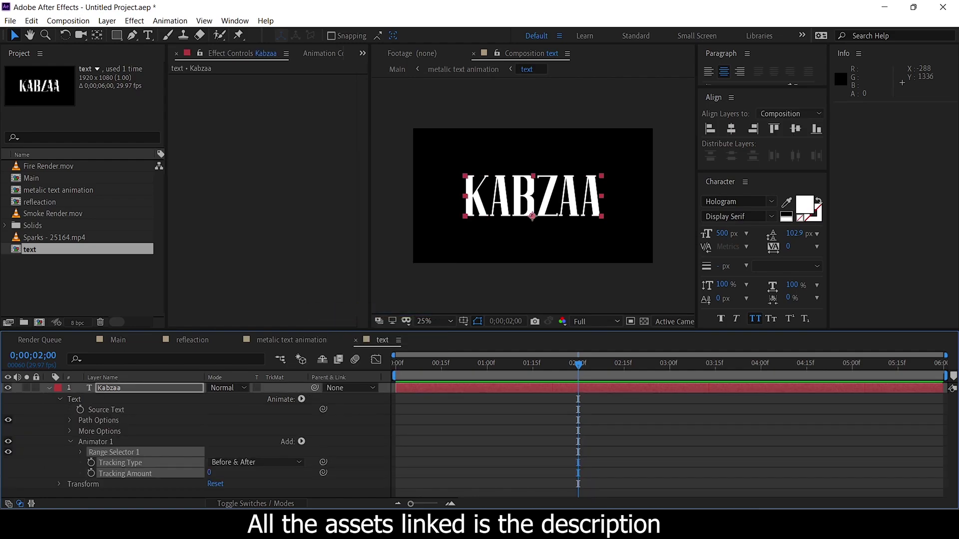
{"action": "left_click", "coordinate": [90, 473]}
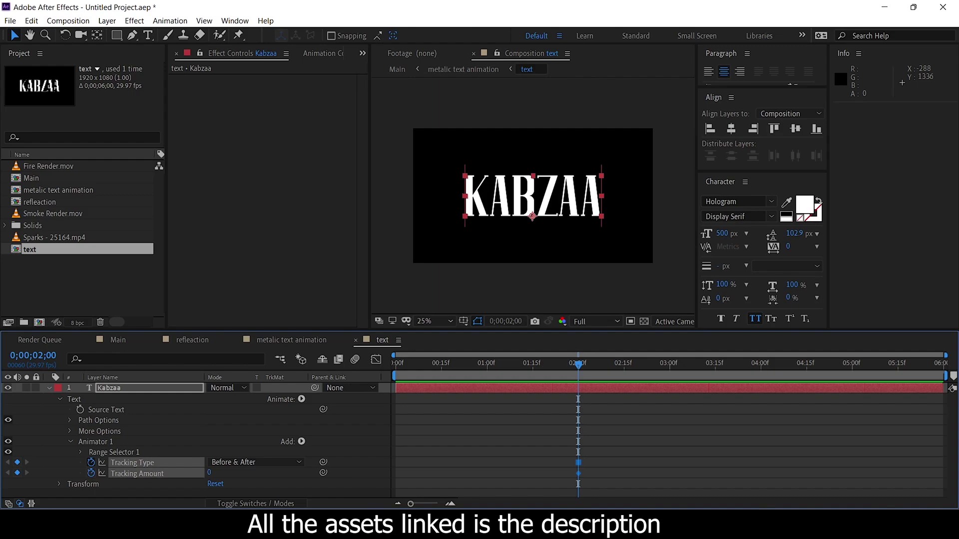
{"action": "left_click", "coordinate": [91, 463]}
{"action": "left_click", "coordinate": [351, 453]}
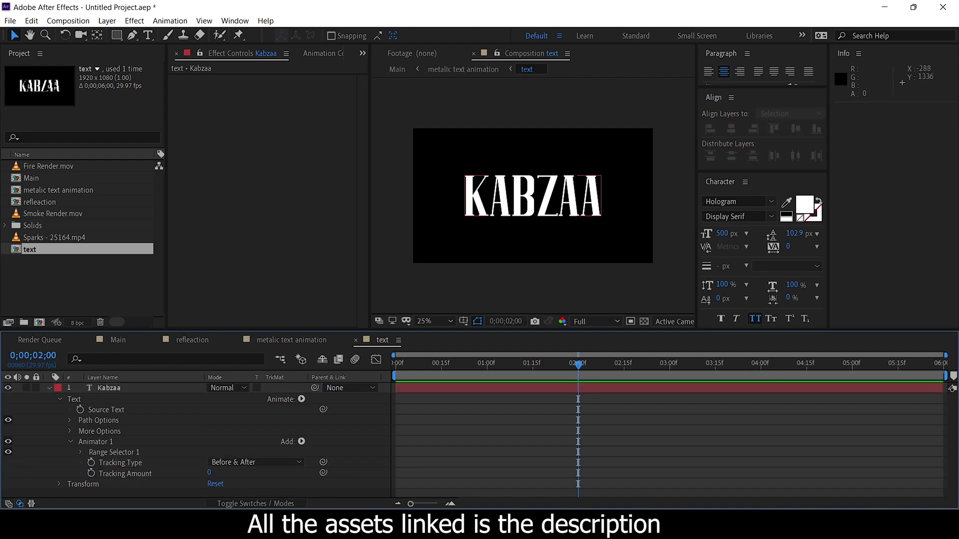
- Keyframe the text's Tracking Amount from 100 at the start to 0 at 0;00;02;00, and preview the animation
{"action": "left_click", "coordinate": [91, 473]}
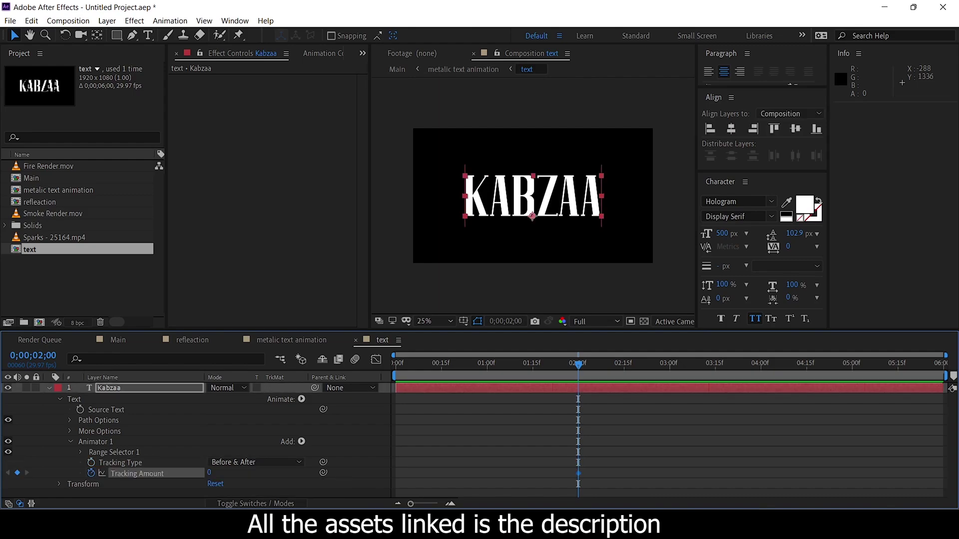
{"action": "key", "text": "Home"}
{"action": "left_click", "coordinate": [209, 473]}
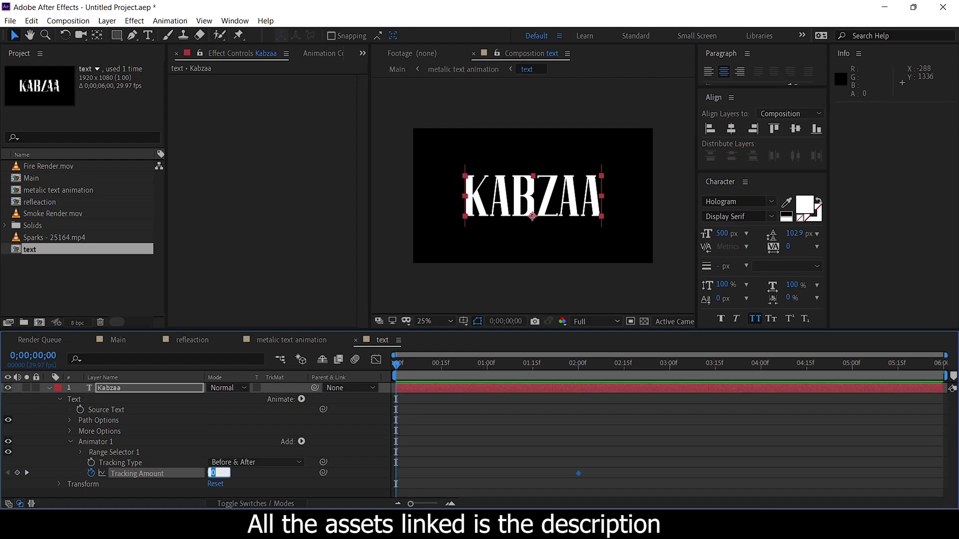
{"action": "type", "text": "60"}
{"action": "key", "text": "Return"}
{"action": "key", "text": "Return"}
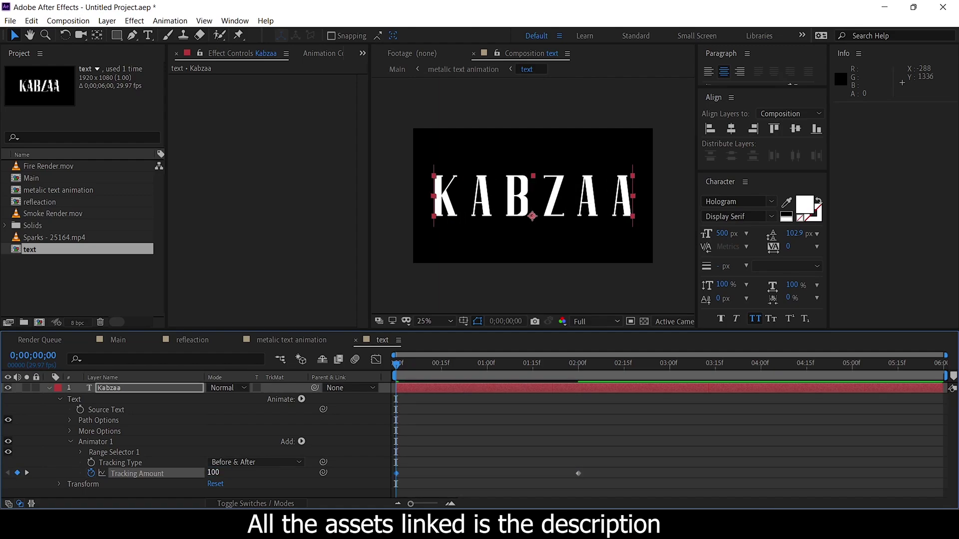
{"action": "key", "text": "space"}
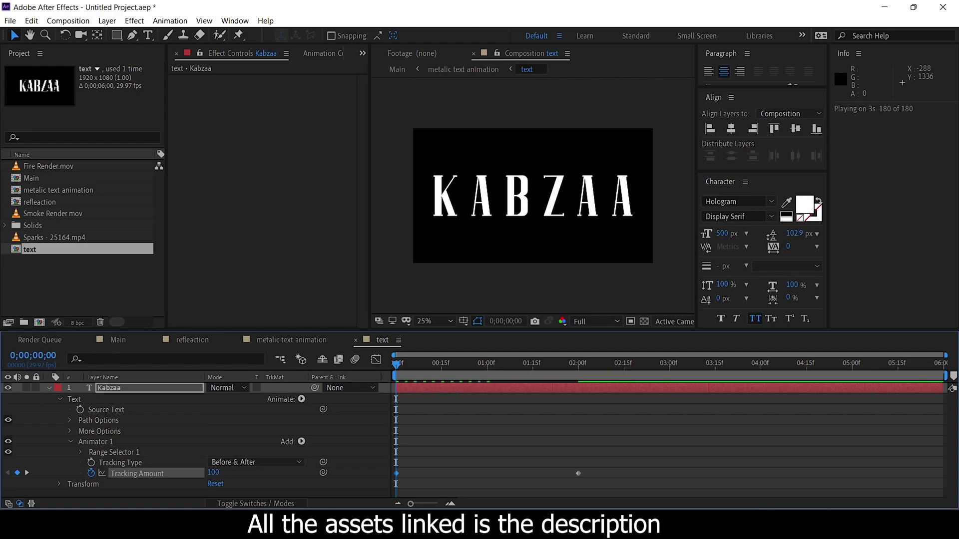
{"action": "key", "text": "space"}
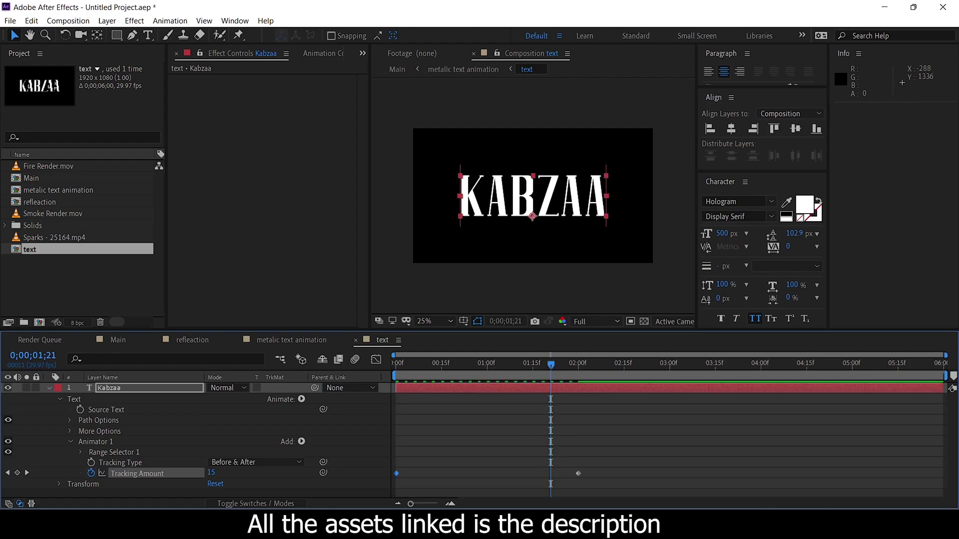
- Apply Easy Ease to the Tracking Amount keyframe at 0;00;02;00, lengthen its incoming ease in the speed graph, and preview from the start
{"action": "left_click_drag", "start_coordinate": [556, 450], "coordinate": [603, 480]}
{"action": "key", "text": "F9"}
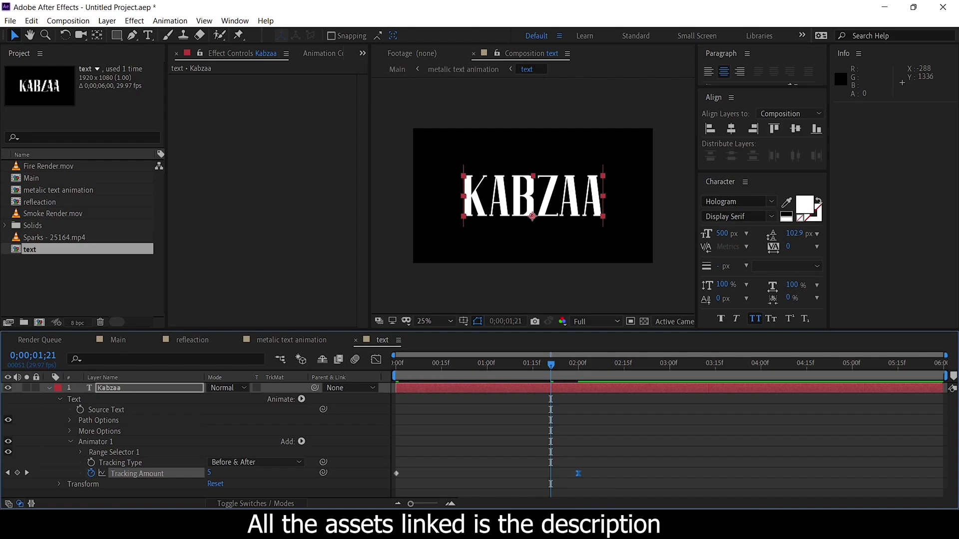
{"action": "key", "text": "shift+F3"}
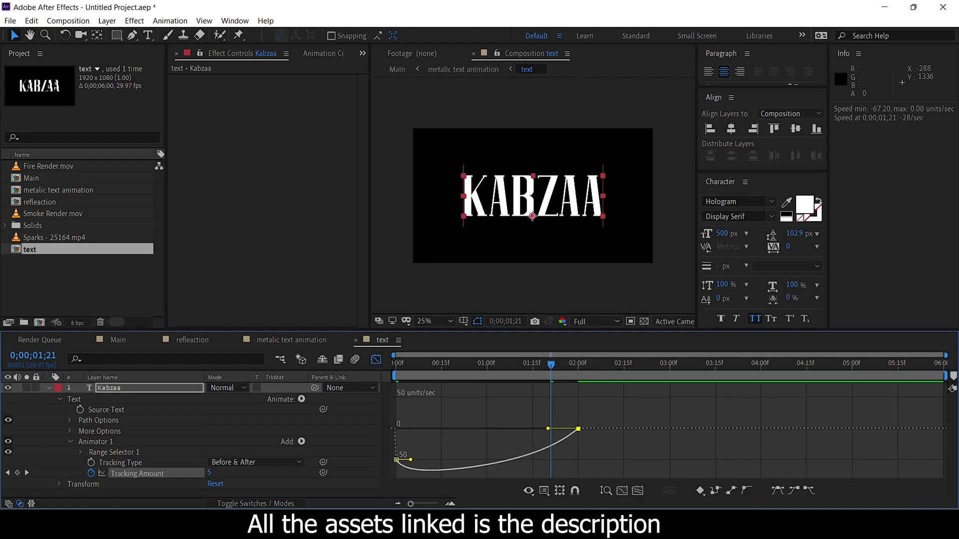
{"action": "left_click_drag", "start_coordinate": [530, 405], "coordinate": [603, 440]}
{"action": "left_click_drag", "start_coordinate": [548, 428], "coordinate": [503, 429]}
{"action": "left_click", "coordinate": [376, 360]}
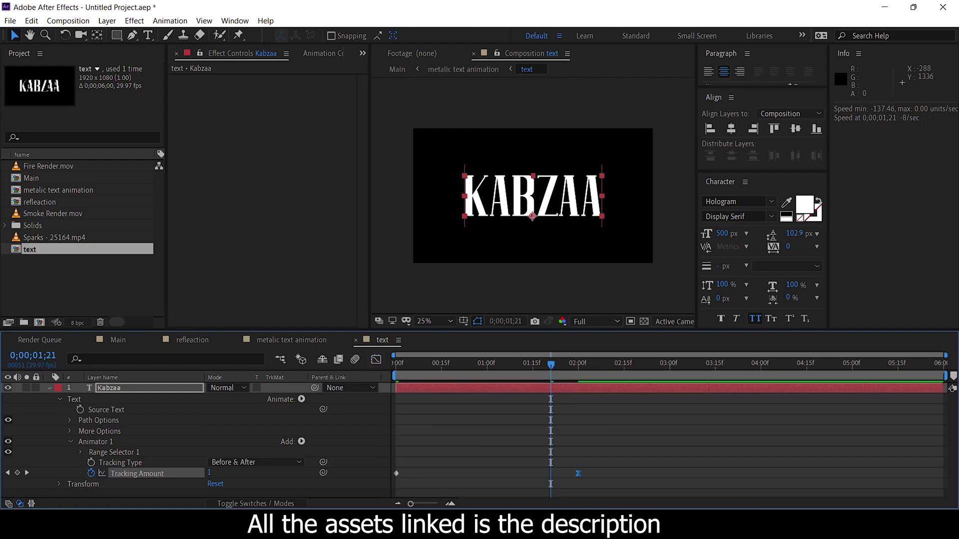
{"action": "key", "text": "Home"}
{"action": "key", "text": "space"}
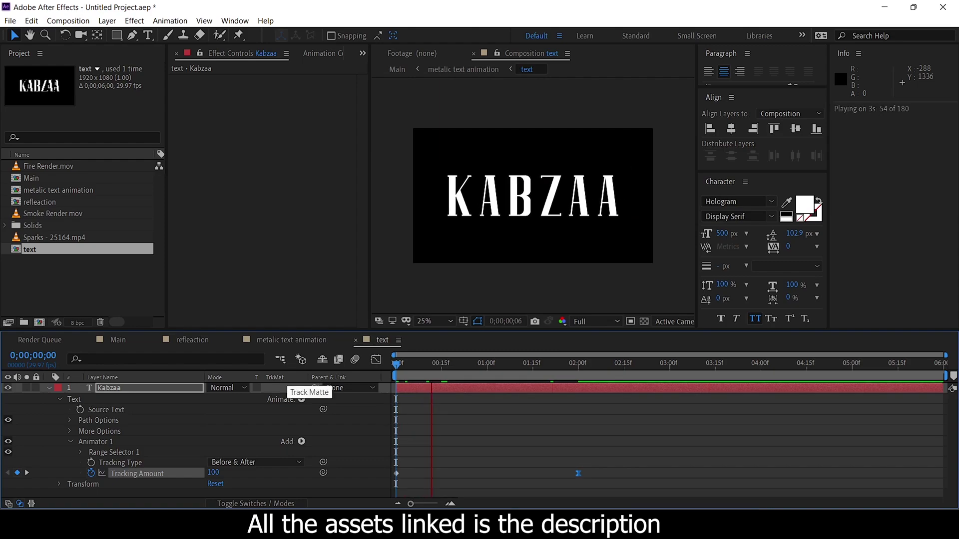